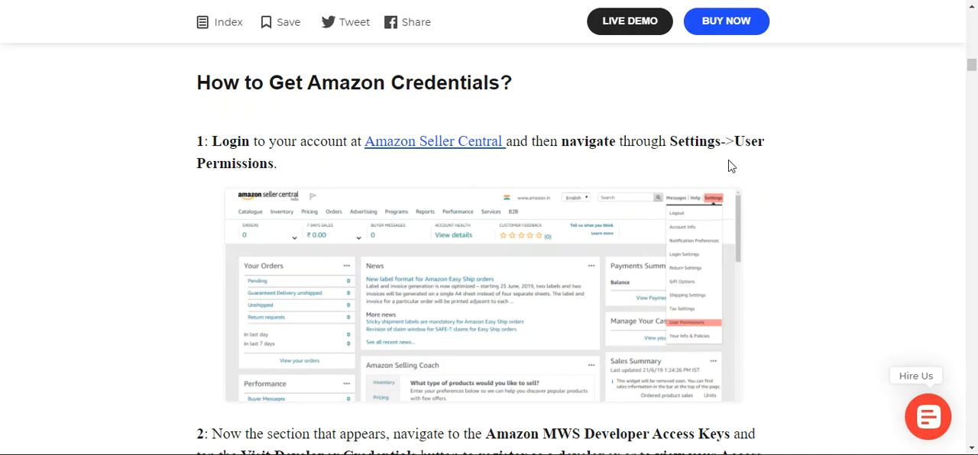
Examine the guide's instructions for reaching User Permissions and the Amazon MWS Developer Access Keys in Seller Central
scroll(731, 163, "down", 4)
scroll(610, 287, "down", 1)
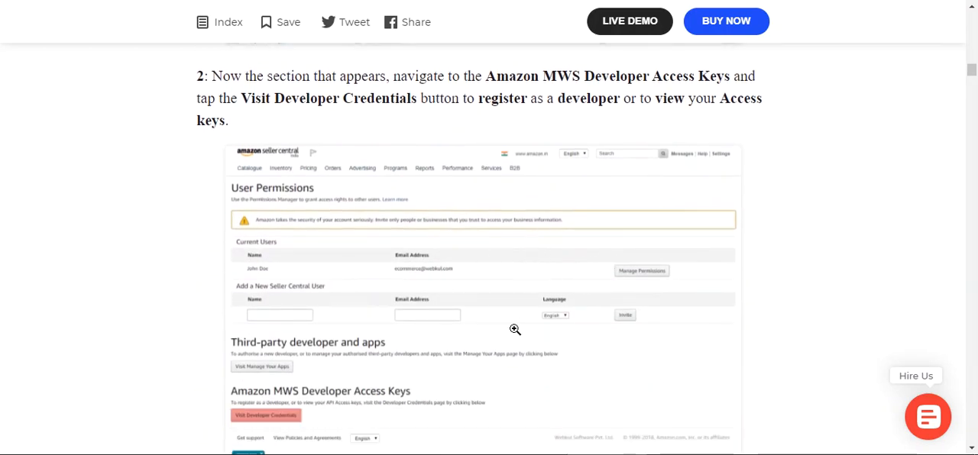
left_click_drag(541, 77, 616, 77)
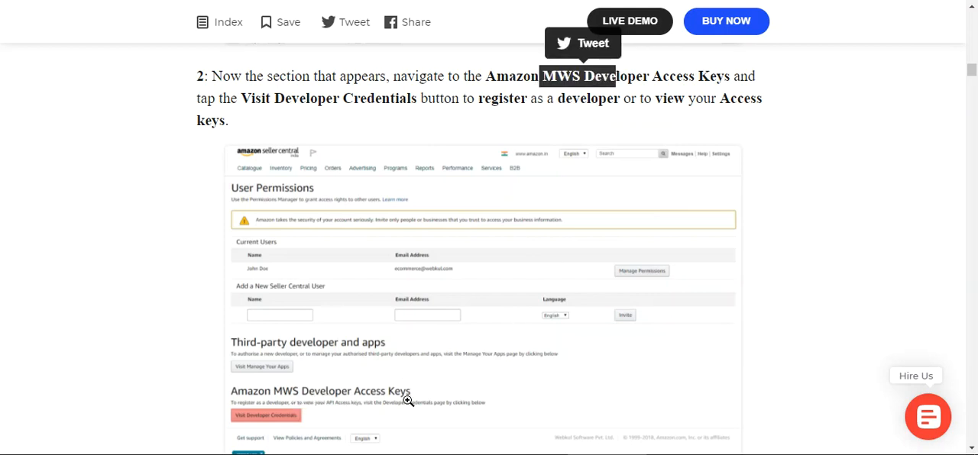
scroll(405, 402, "down", 1)
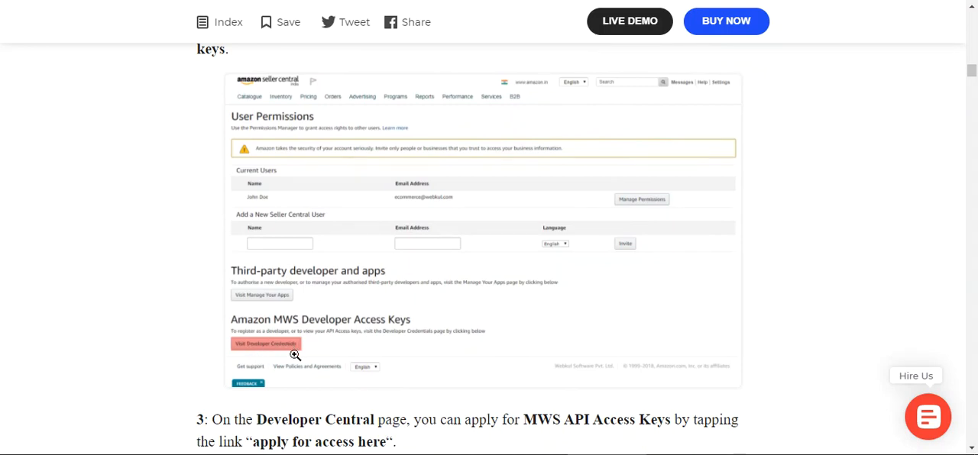
scroll(380, 357, "up", 2)
scroll(380, 357, "down", 2)
scroll(421, 318, "up", 2)
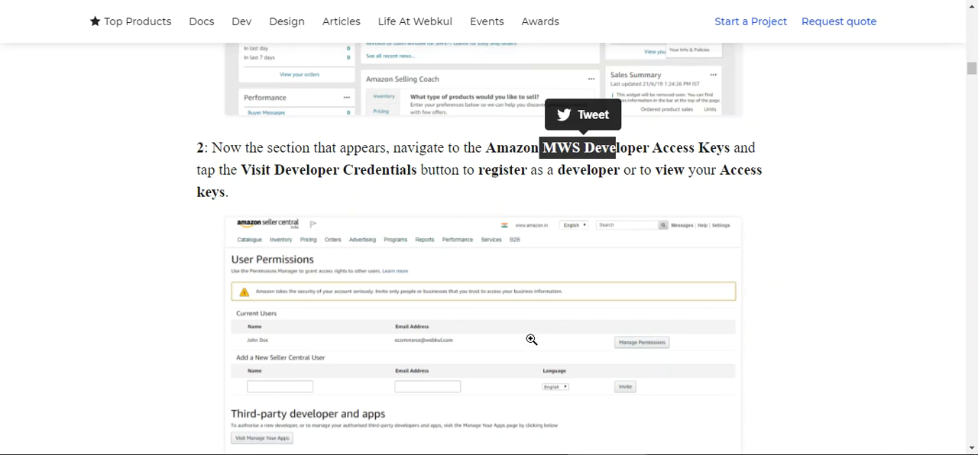
scroll(520, 338, "down", 5)
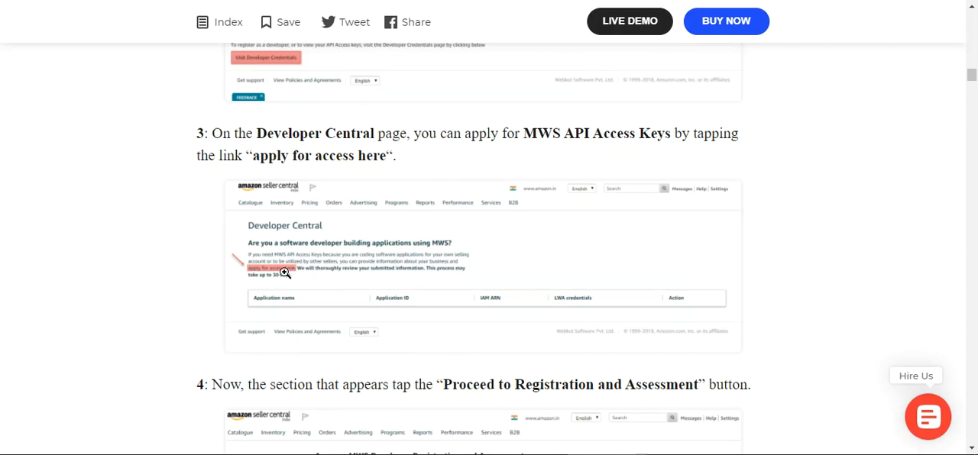
Examine the guide's instructions for the developer registration and assessment and for finding the Seller ID through the merchant token
scroll(317, 291, "down", 2)
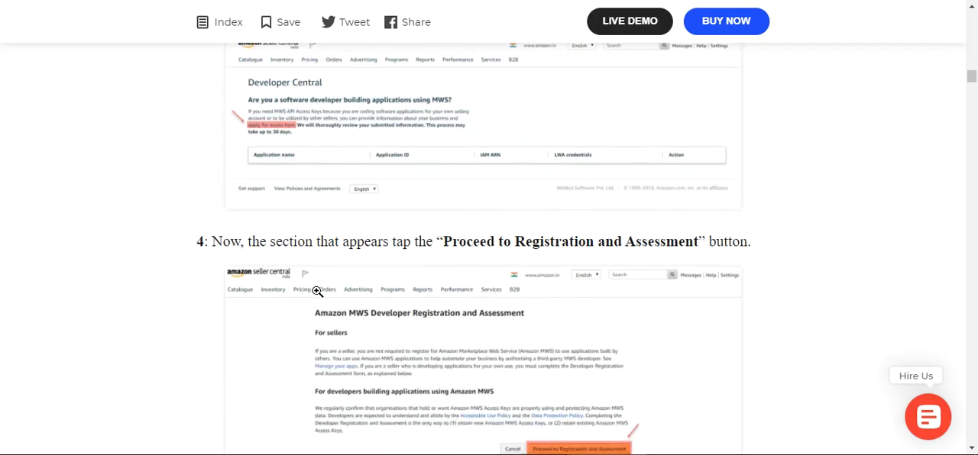
scroll(317, 291, "down", 3)
scroll(408, 268, "up", 1)
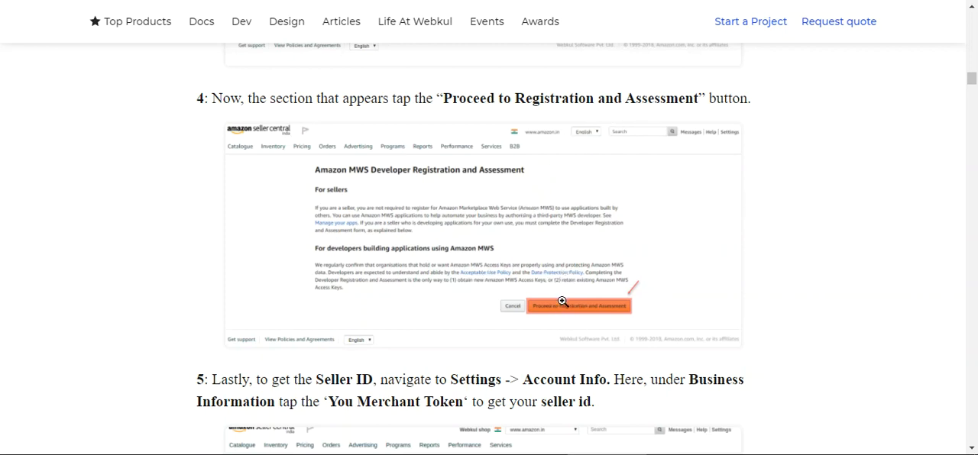
scroll(562, 306, "down", 2)
scroll(563, 303, "down", 2)
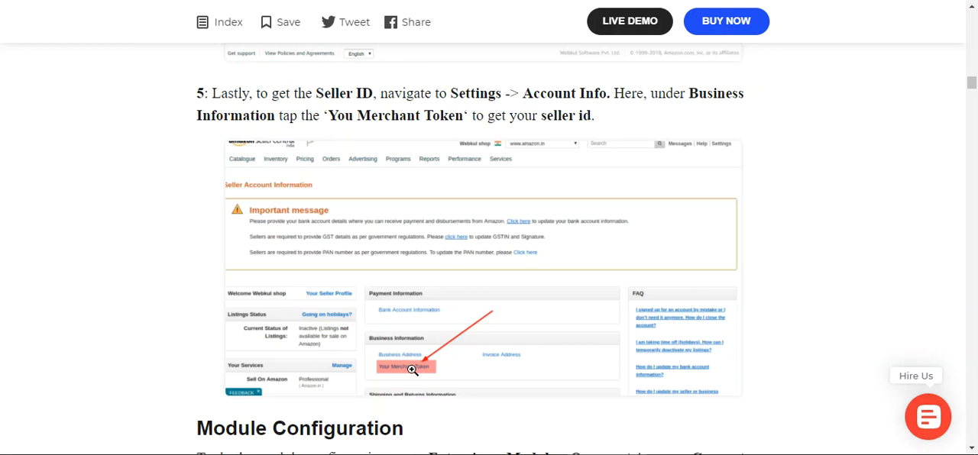
scroll(412, 370, "down", 2)
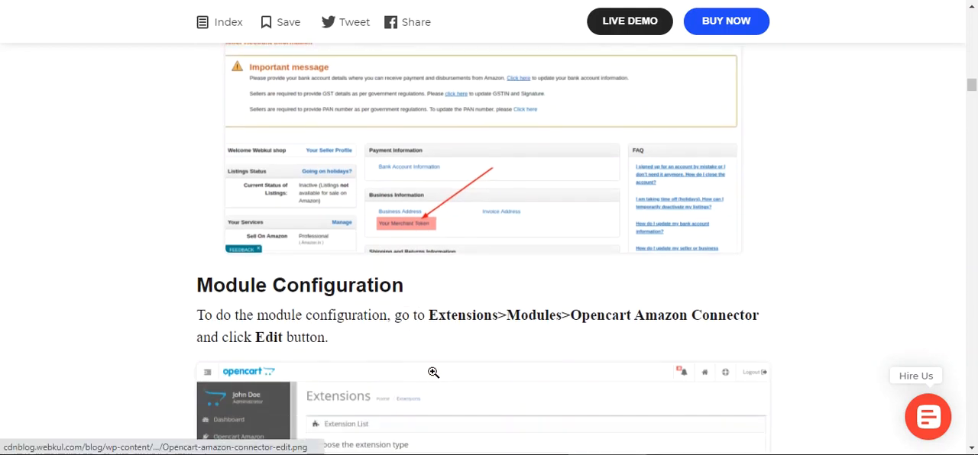
scroll(428, 344, "up", 2)
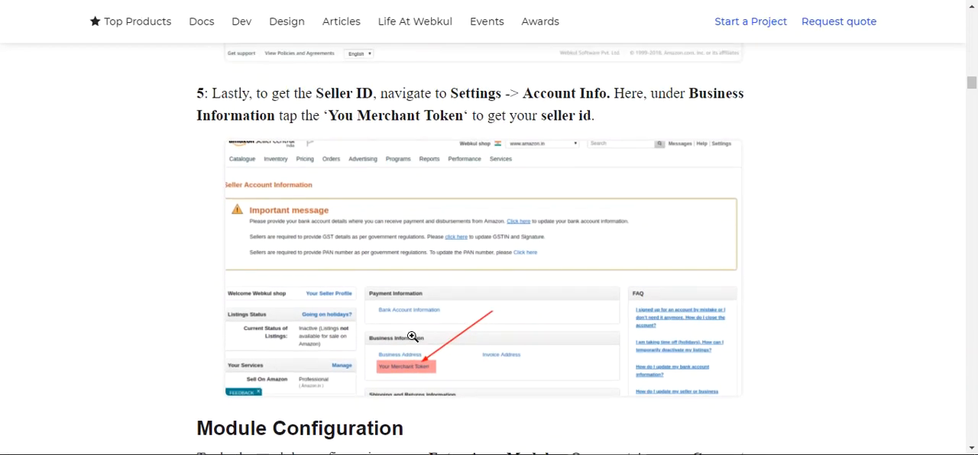
scroll(404, 244, "up", 15)
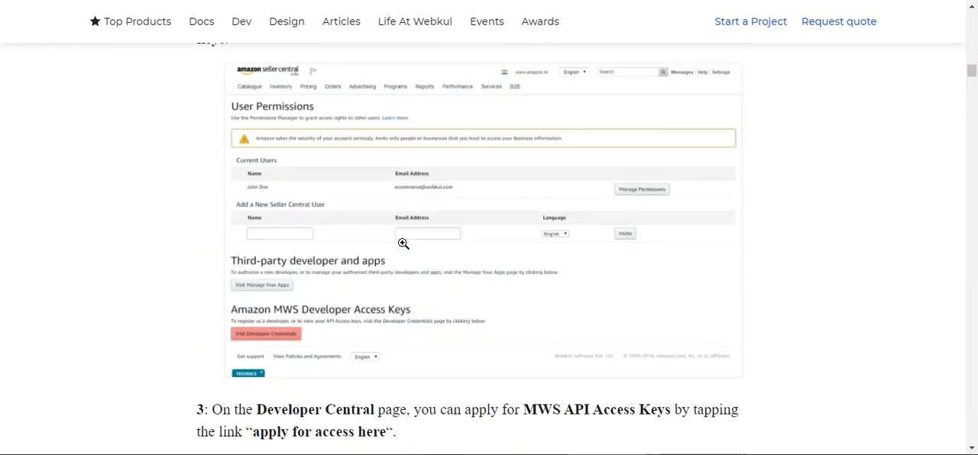
scroll(403, 246, "down", 5)
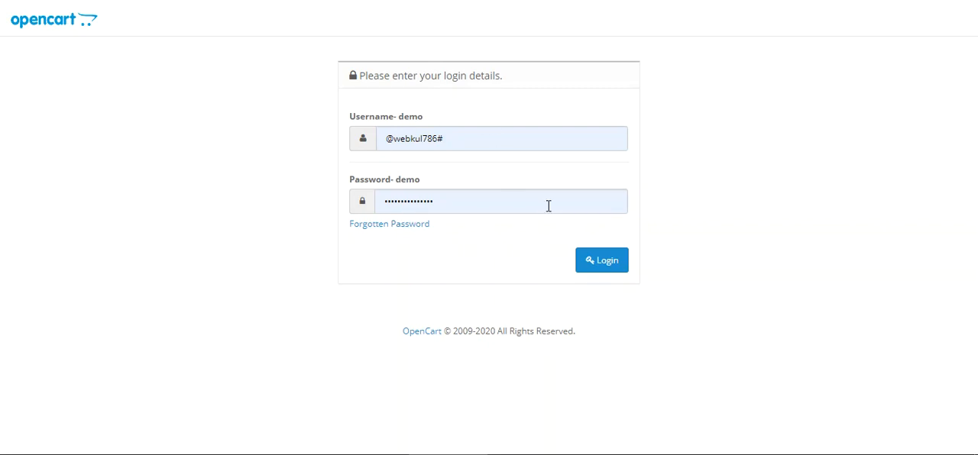
Log in to the OpenCart admin with the prefilled credentials and open the Opencart Amazon Connector module for editing
left_click(610, 274)
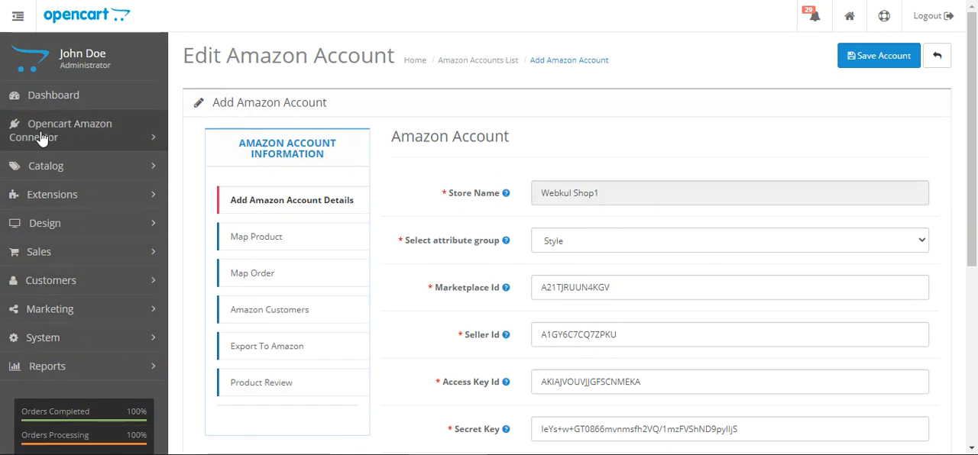
left_click(147, 146)
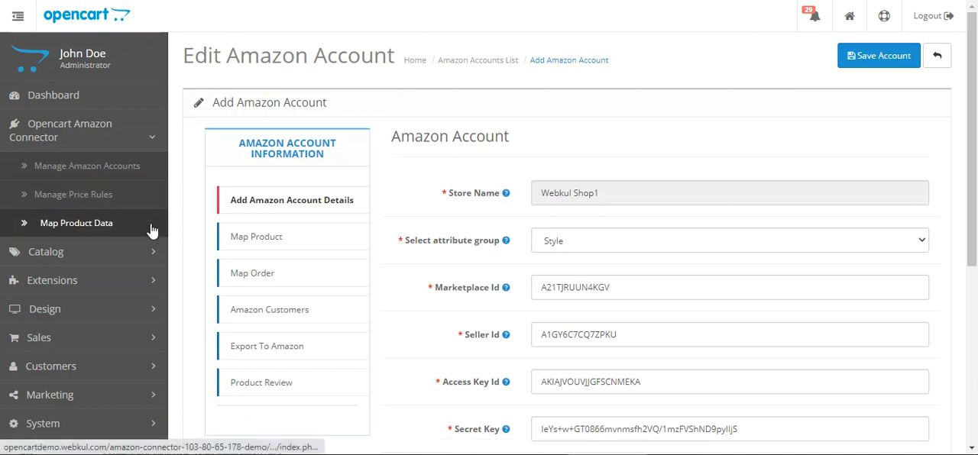
left_click(112, 287)
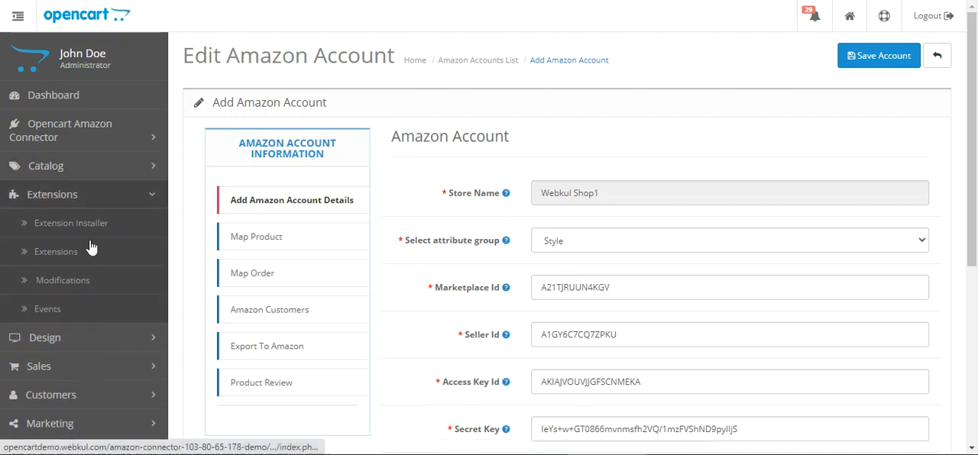
left_click(87, 257)
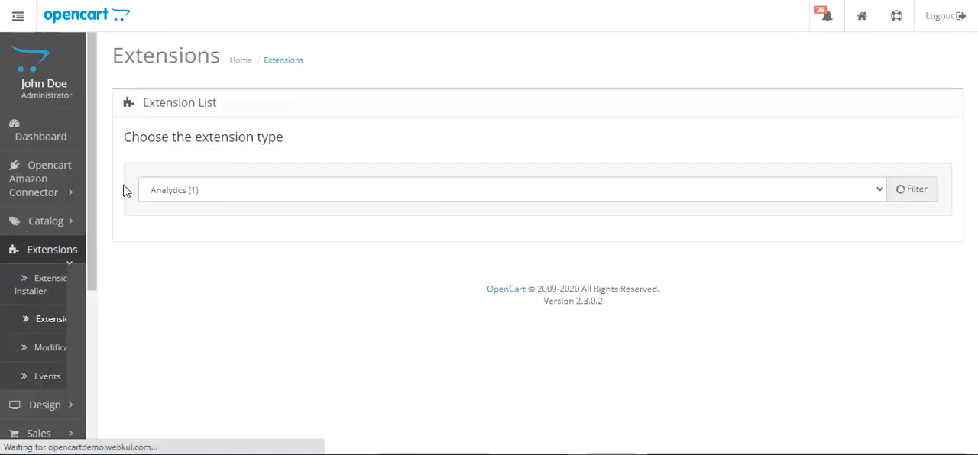
left_click(315, 195)
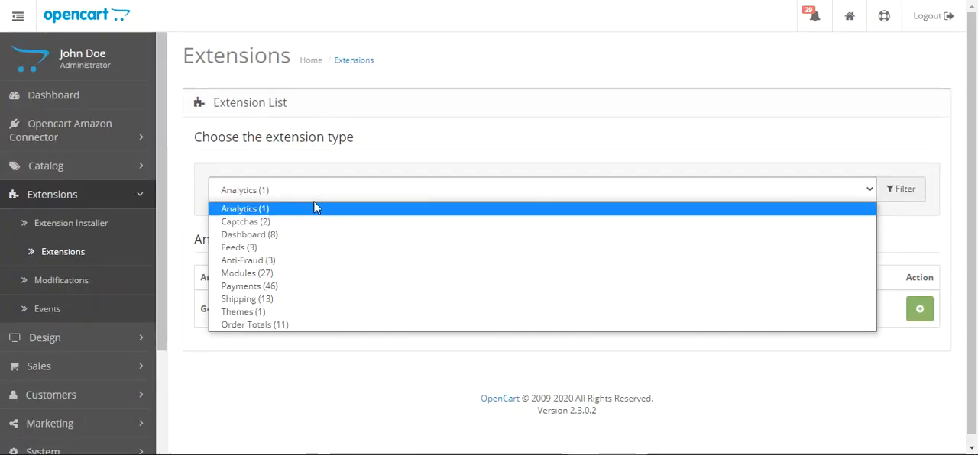
left_click(300, 273)
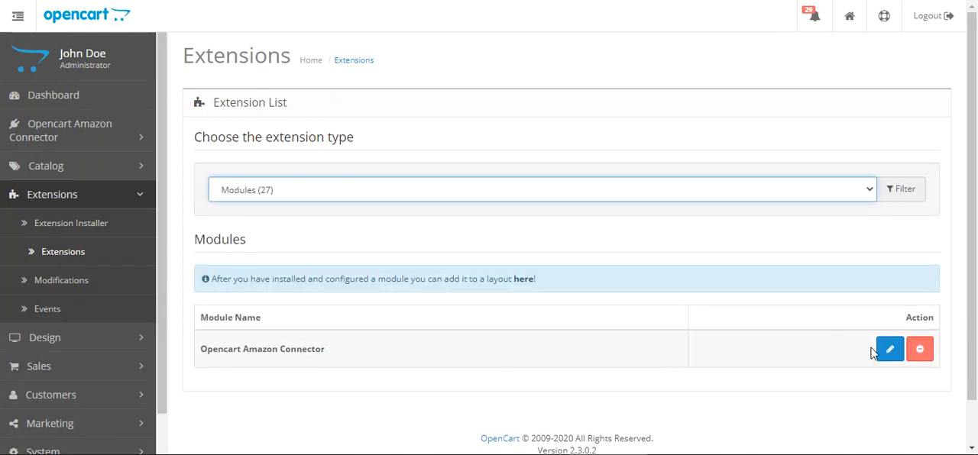
left_click(898, 356)
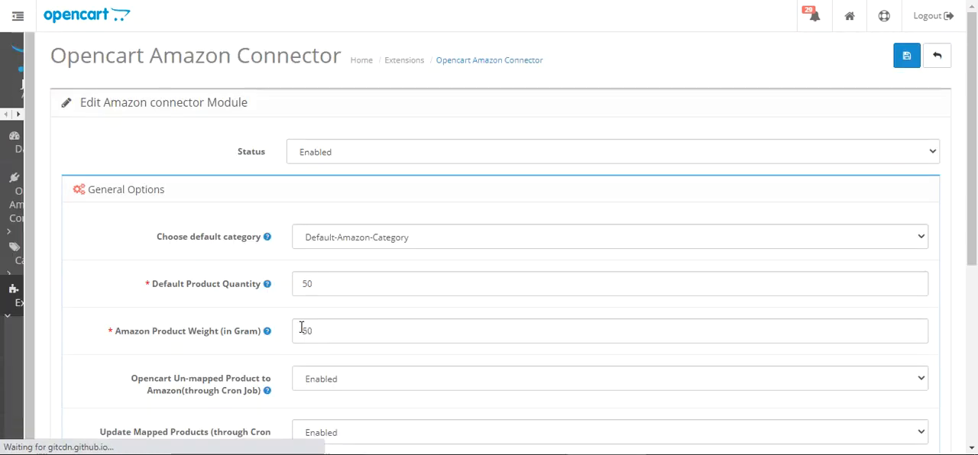
left_click_drag(337, 58, 466, 57)
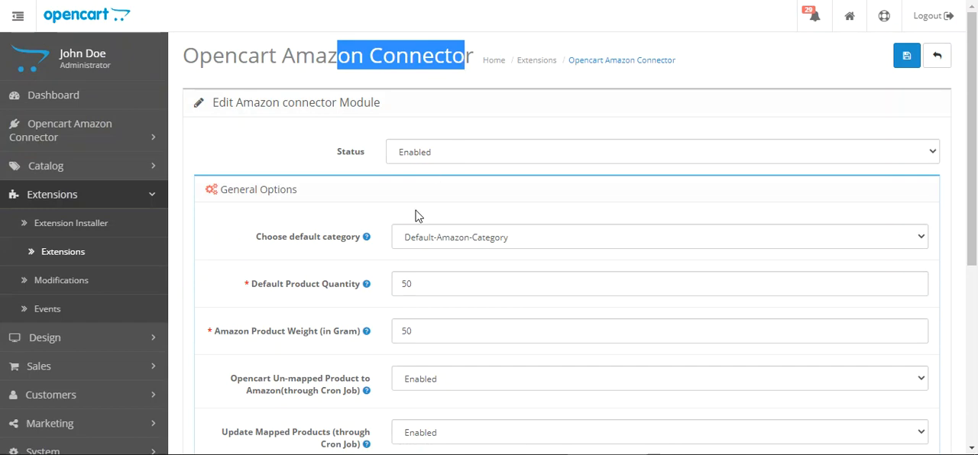
Set the Amazon connector module's status to Enabled and show its General Options
left_click_drag(974, 71, 975, 35)
left_click(301, 157)
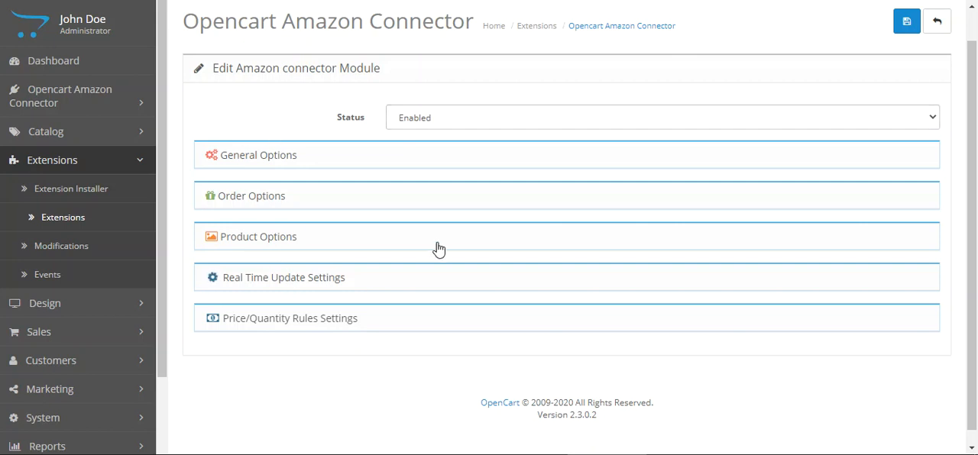
left_click(475, 124)
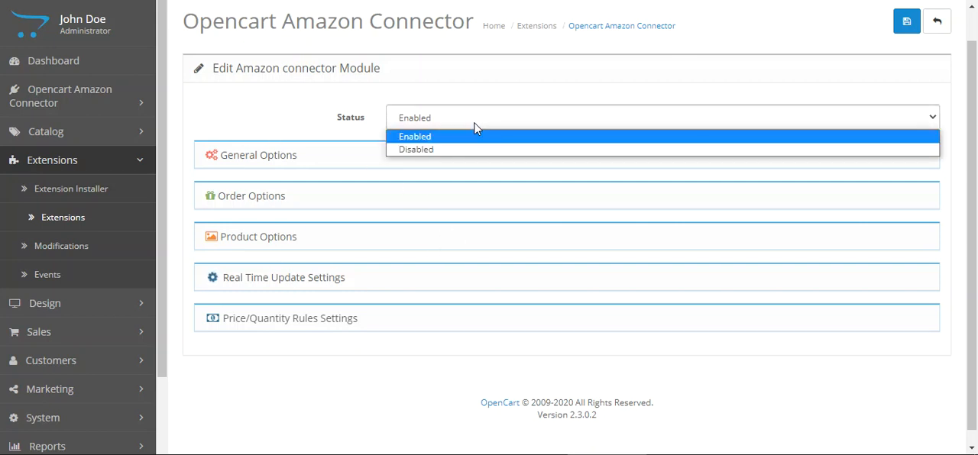
left_click(471, 136)
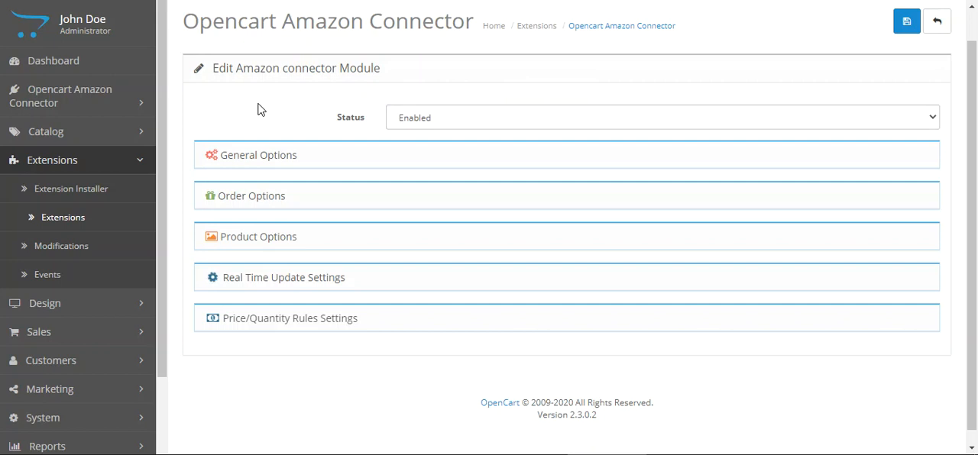
left_click(290, 156)
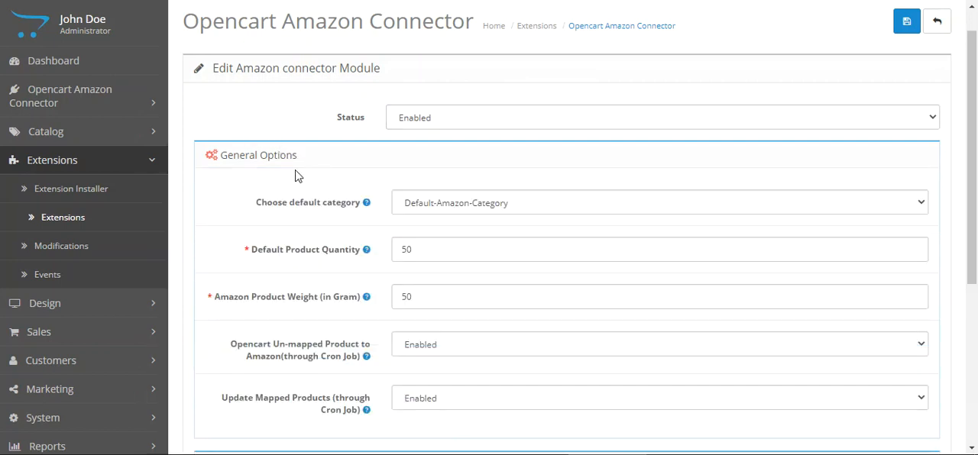
scroll(450, 175, "down", 2)
scroll(435, 102, "up", 1)
left_click(459, 47)
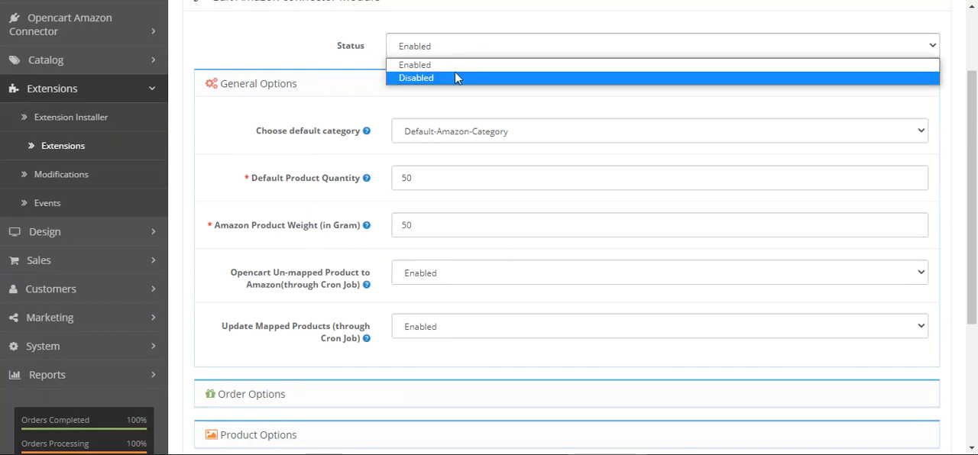
left_click(292, 44)
Review the default category, Default Product Quantity and Amazon Product Weight settings along with their help texts
mouse_move(365, 135)
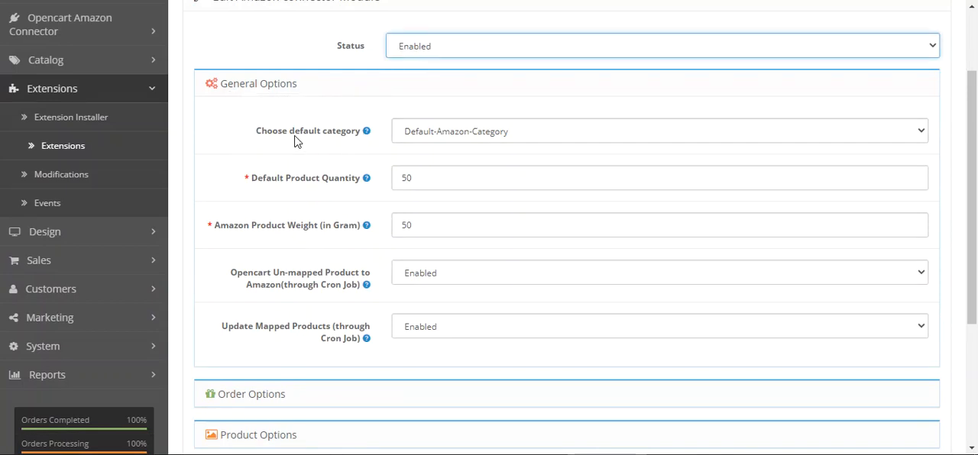
mouse_move(289, 137)
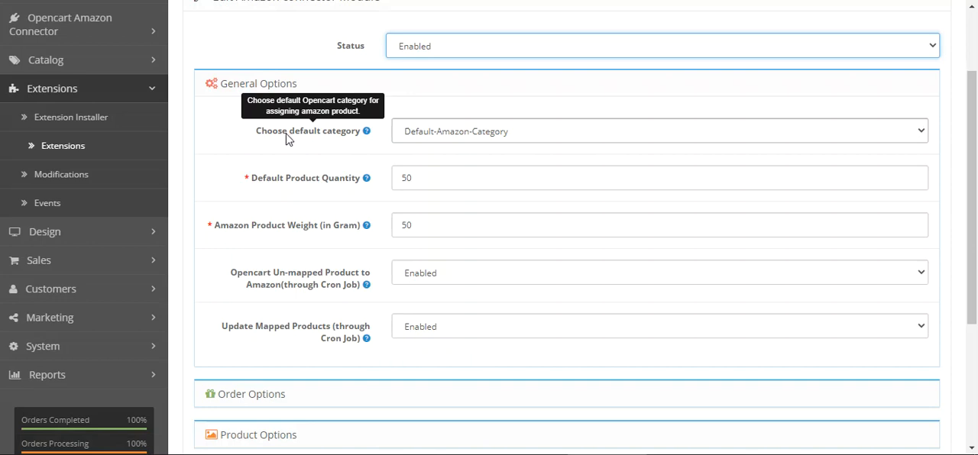
left_click(525, 153)
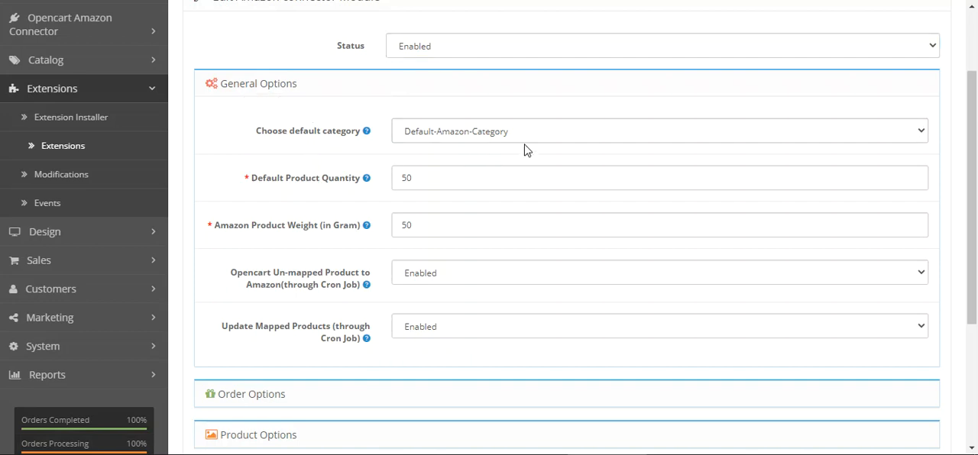
left_click_drag(263, 188, 354, 188)
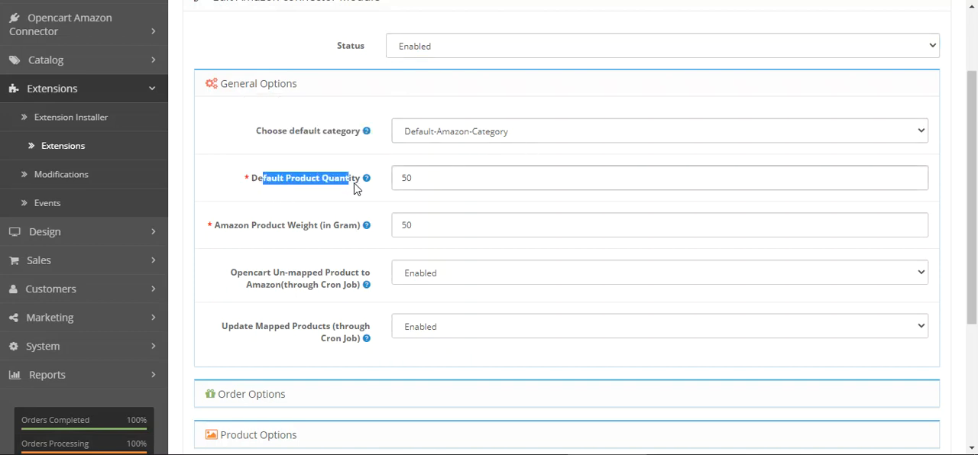
left_click(366, 185)
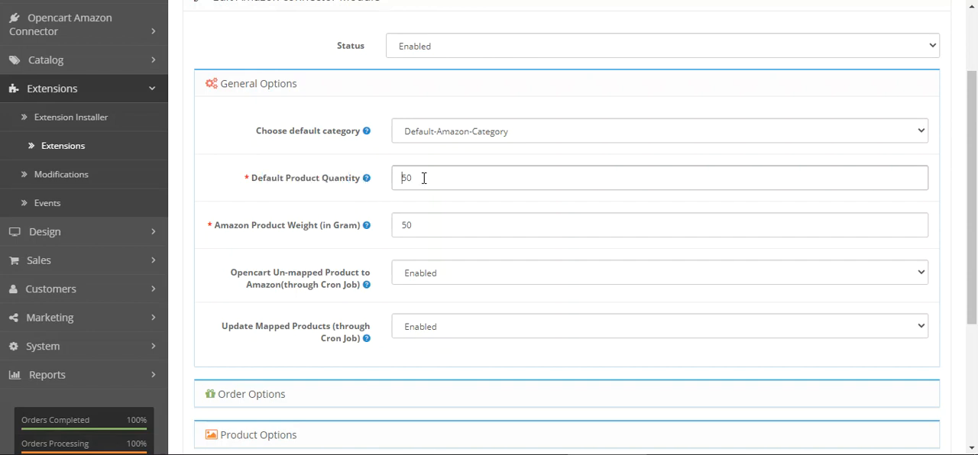
mouse_move(338, 188)
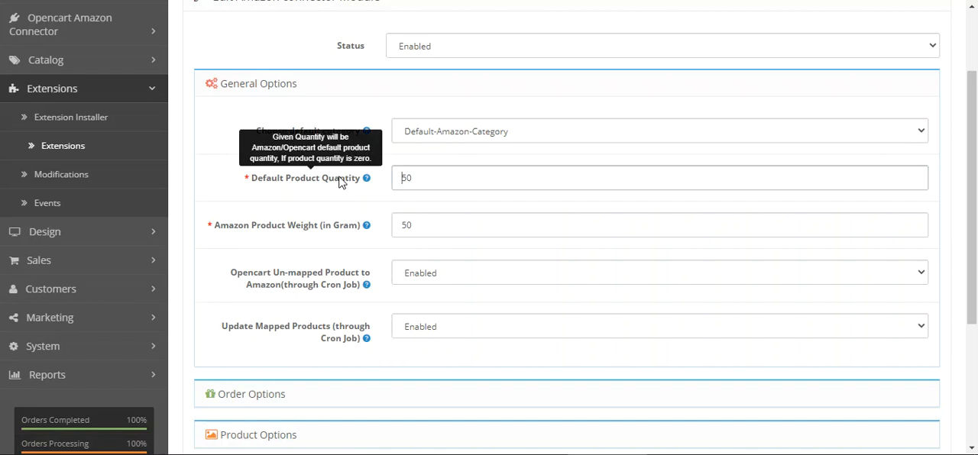
left_click_drag(218, 227, 356, 233)
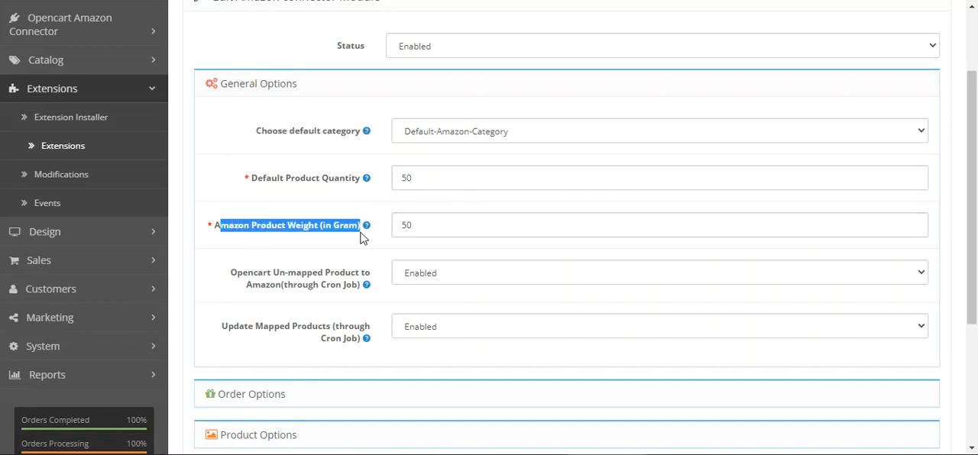
left_click(376, 250)
mouse_move(367, 229)
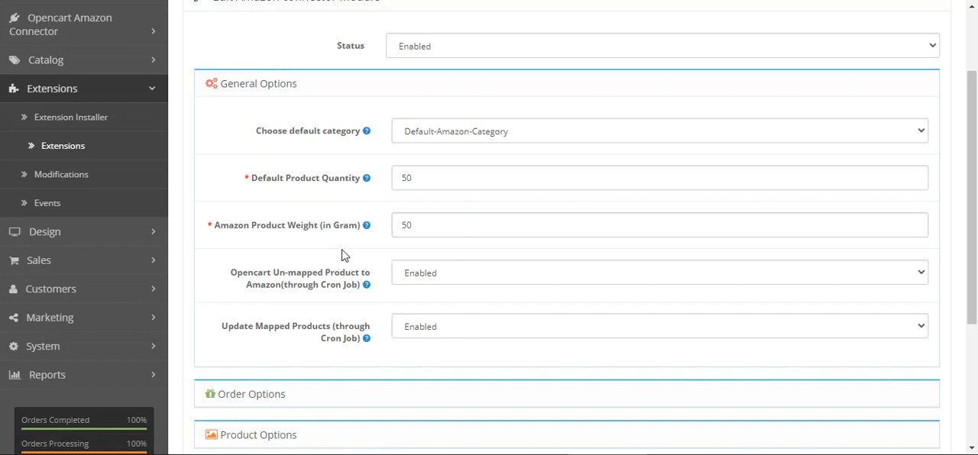
Review the Opencart Un-mapped Product to Amazon cron job setting, including its help text and available choices
scroll(341, 243, "down", 1)
mouse_move(283, 212)
left_click_drag(257, 204, 348, 208)
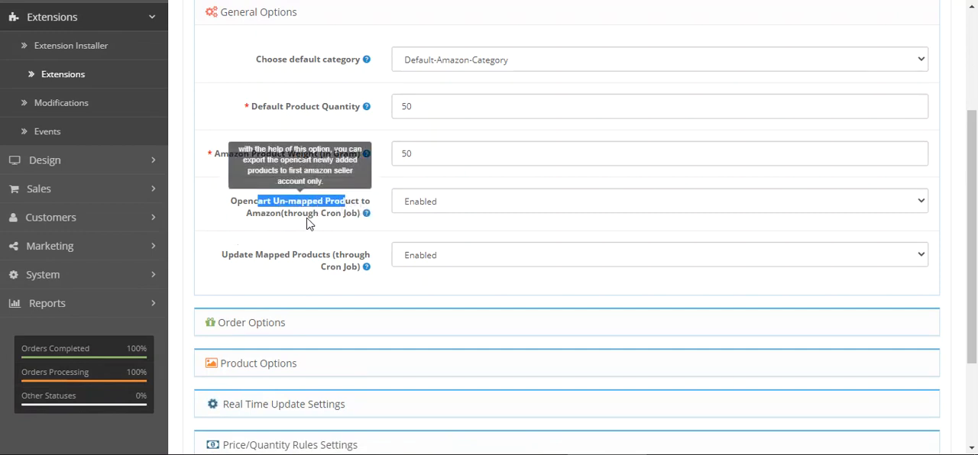
left_click_drag(307, 217, 346, 217)
left_click(366, 222)
mouse_move(366, 215)
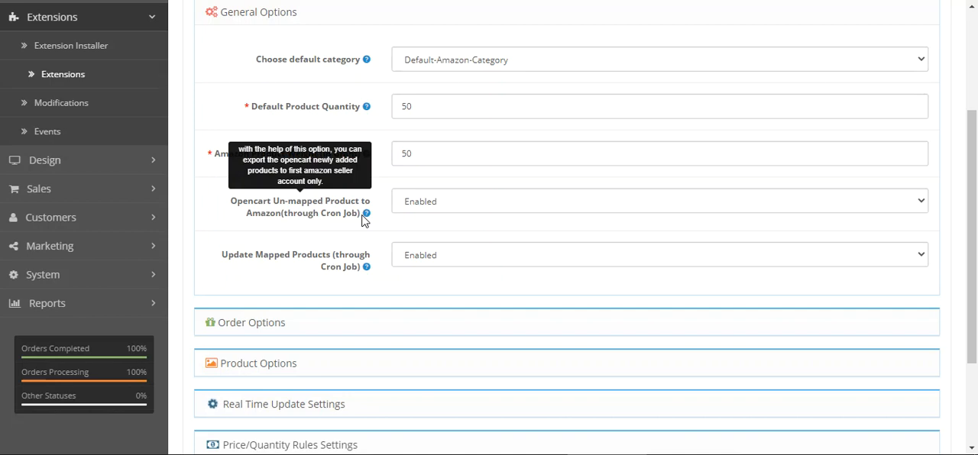
left_click(432, 208)
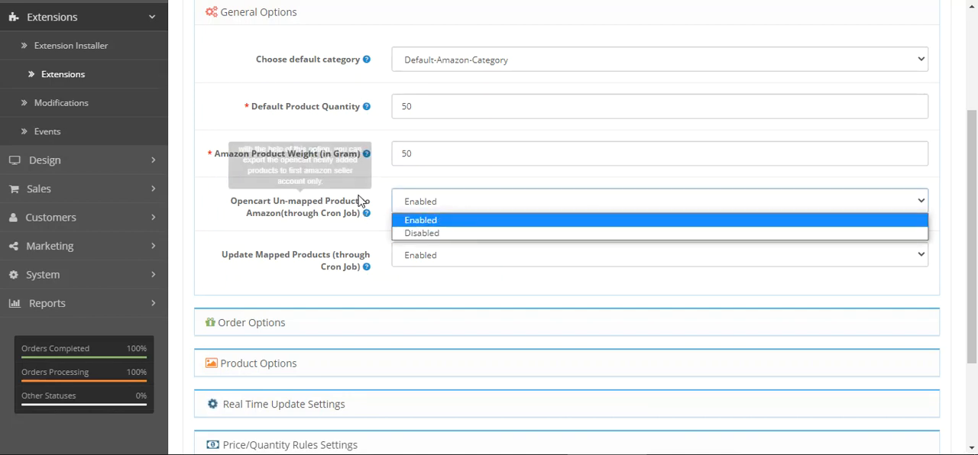
left_click(269, 243)
left_click_drag(297, 216, 337, 220)
left_click(355, 241)
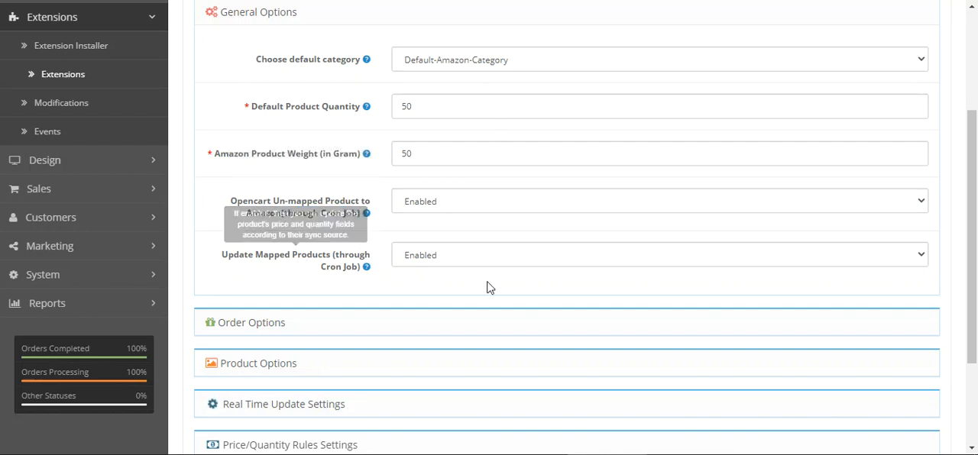
Review the Update Mapped Products cron job setting and its help text
left_click_drag(237, 260, 344, 257)
left_click(368, 262)
mouse_move(345, 278)
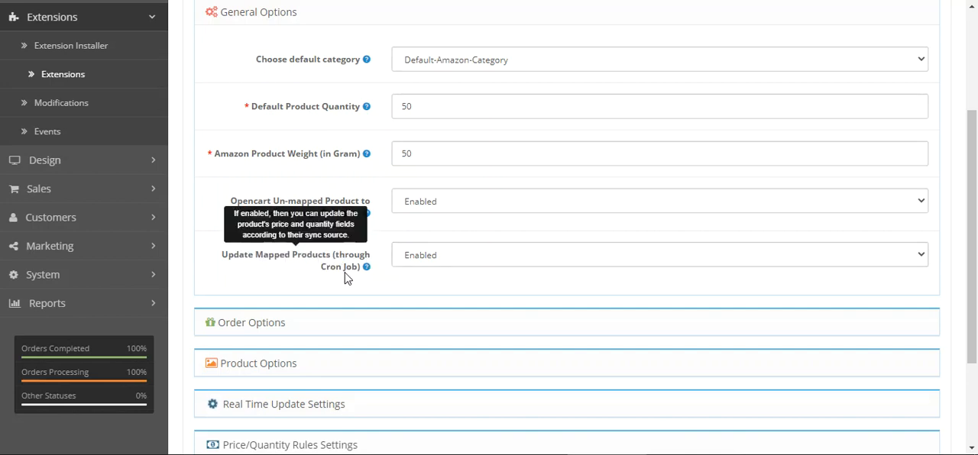
left_click_drag(256, 262, 321, 264)
mouse_move(364, 272)
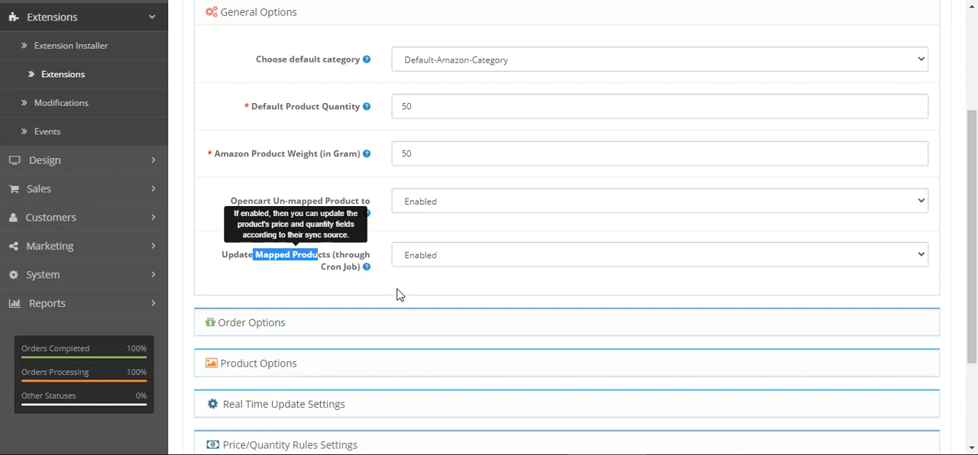
left_click(418, 286)
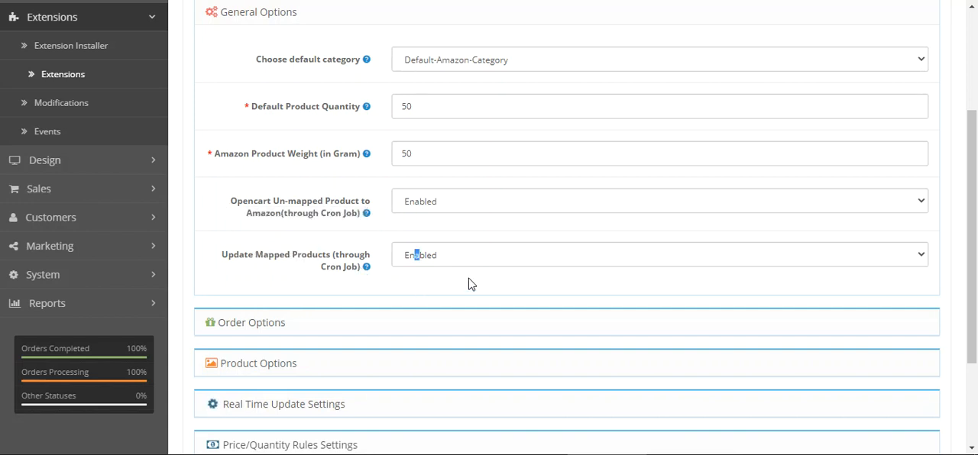
Show the Order Options and review the default store for order sync with its help text and available stores
left_click_drag(973, 247, 973, 310)
left_click(255, 217)
left_click_drag(256, 116, 364, 130)
mouse_move(366, 121)
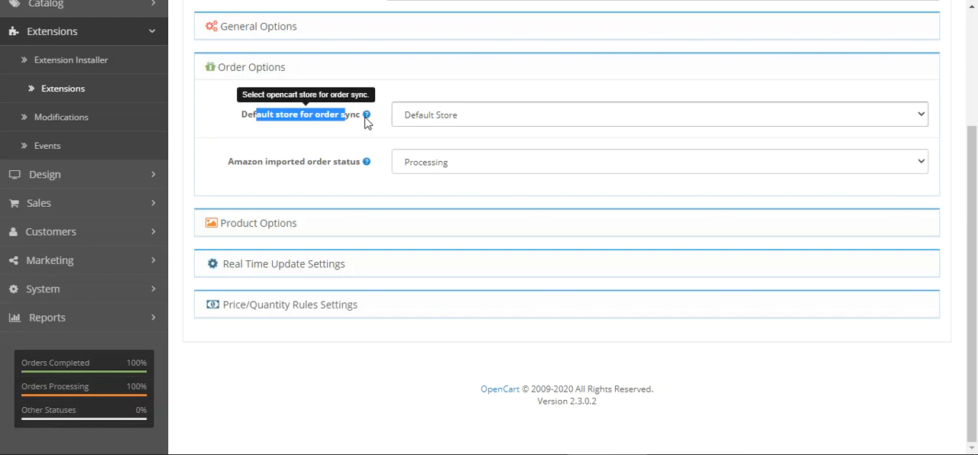
left_click(449, 121)
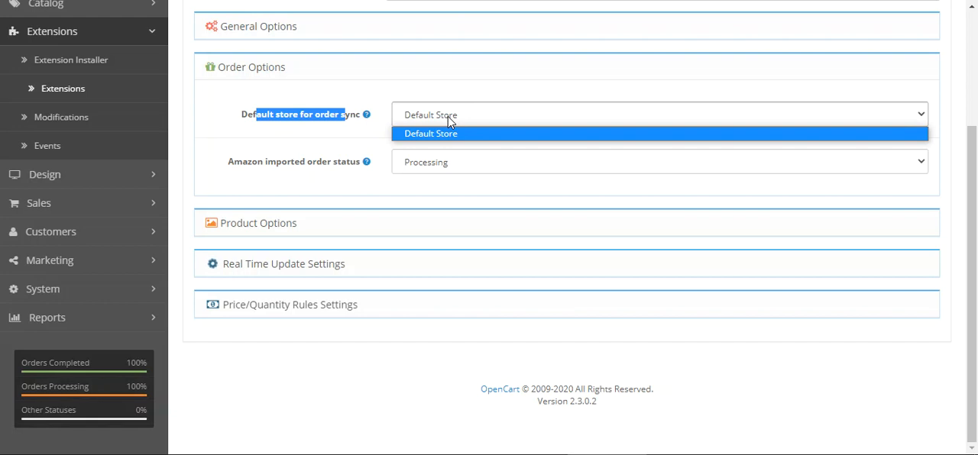
left_click(339, 132)
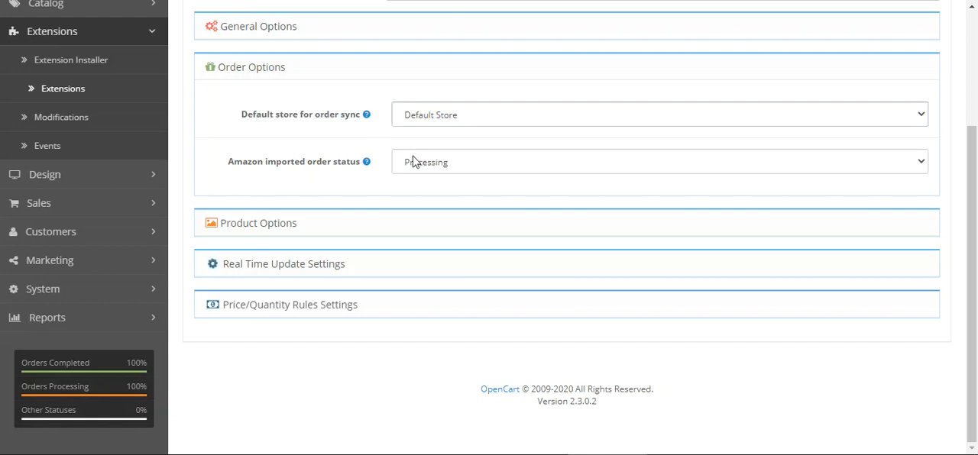
Review the Amazon imported order status setting, its help text and the list of selectable statuses
left_click_drag(243, 165, 358, 181)
left_click(358, 180)
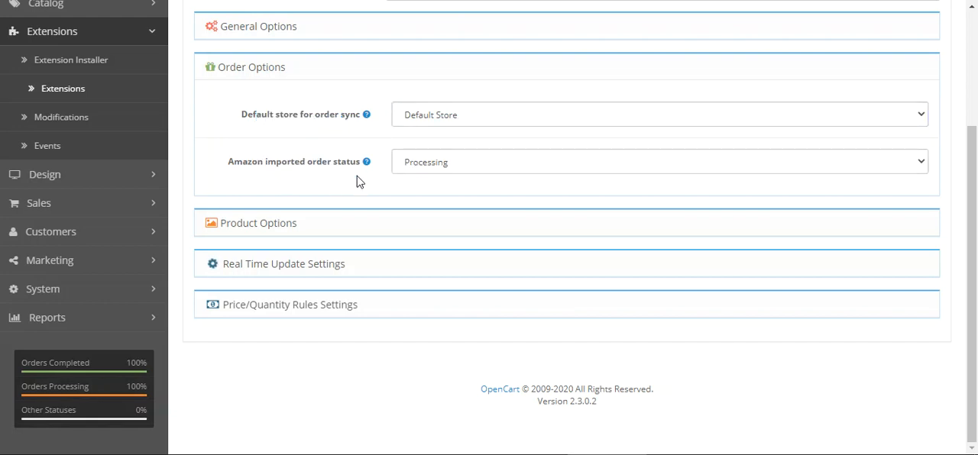
mouse_move(369, 165)
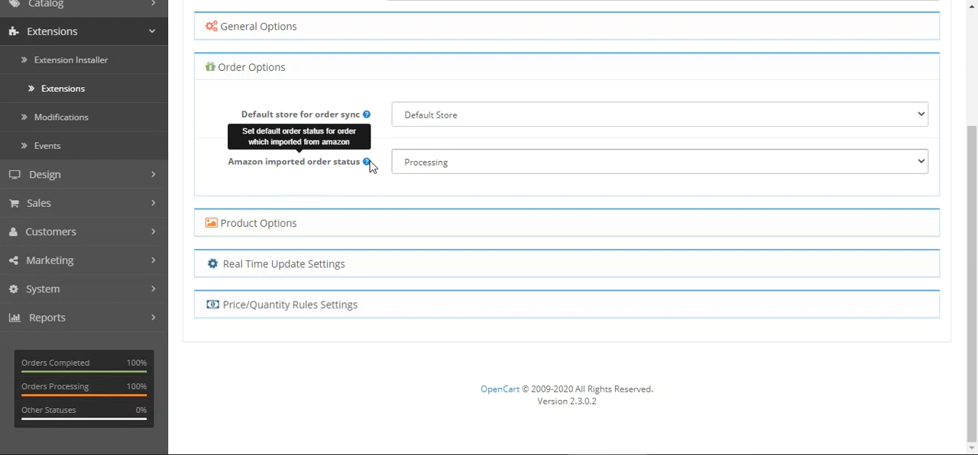
left_click(461, 171)
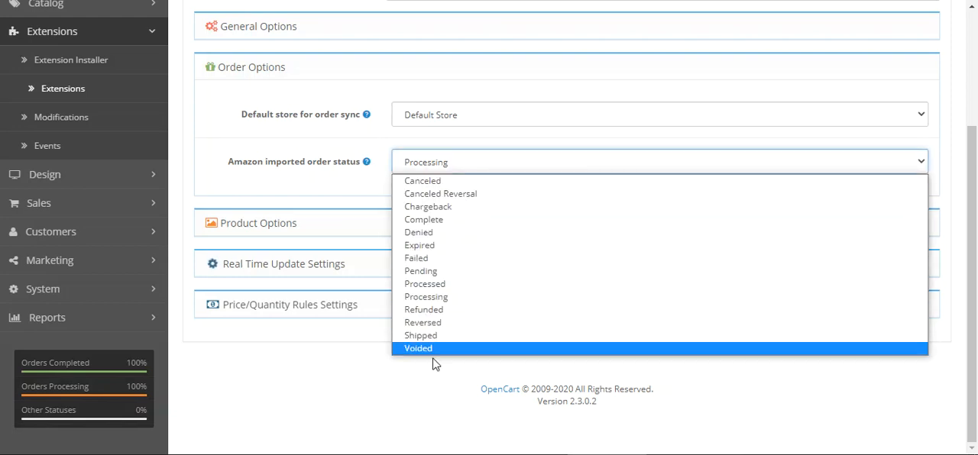
left_click(340, 192)
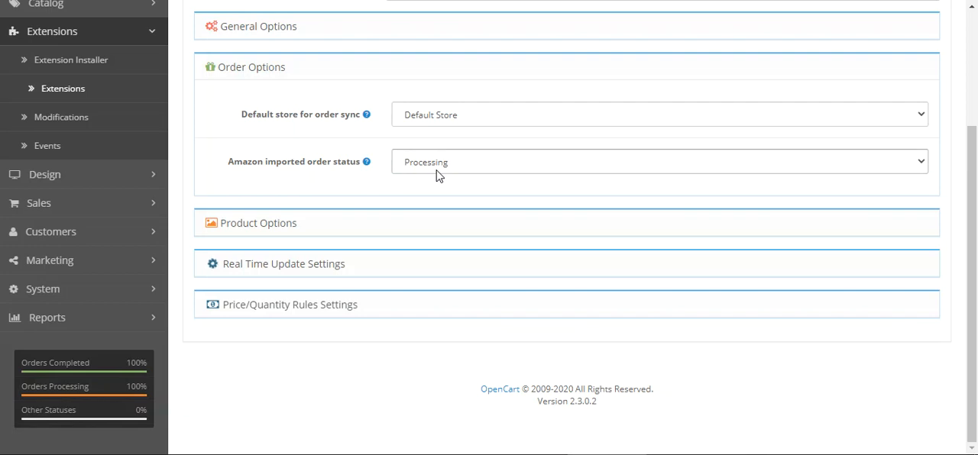
Show the Product Options and review the help texts for the default product store and the product variation choice
left_click(287, 223)
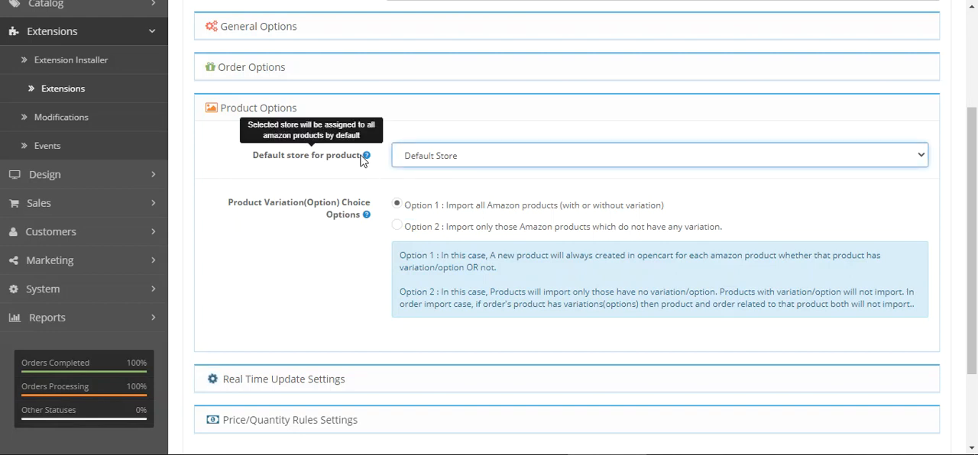
left_click_drag(229, 202, 336, 212)
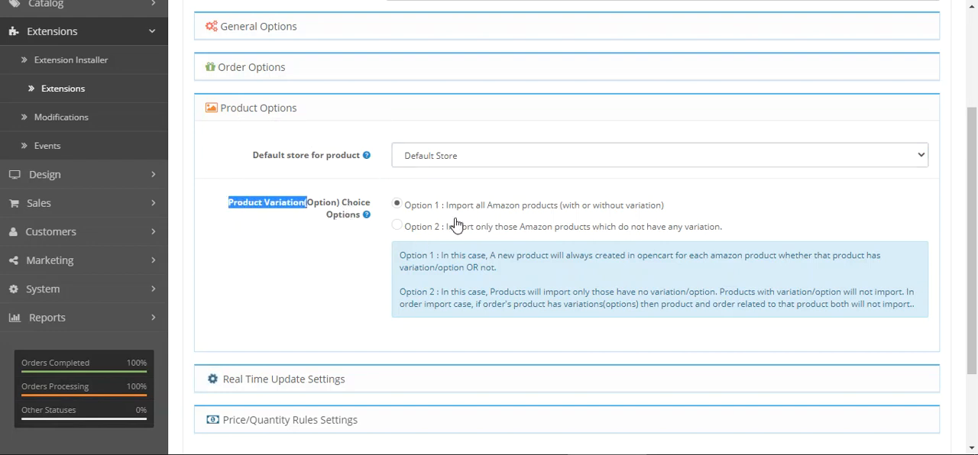
mouse_move(361, 217)
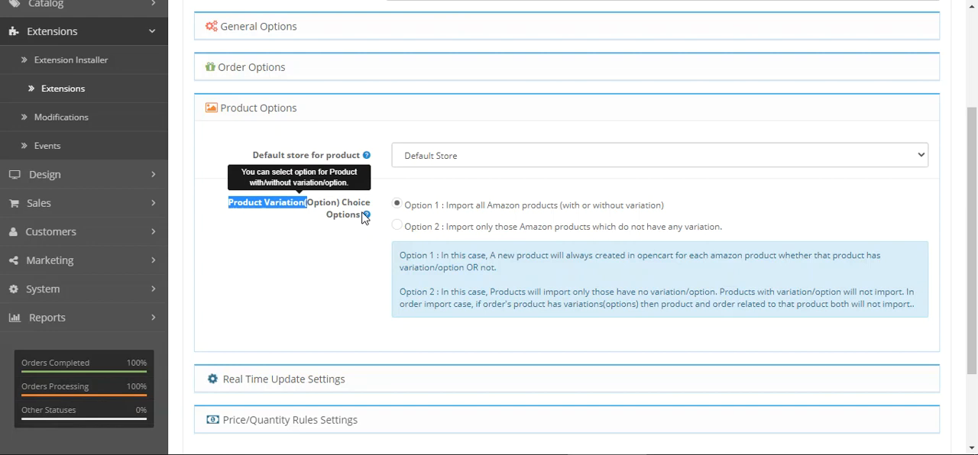
left_click(361, 249)
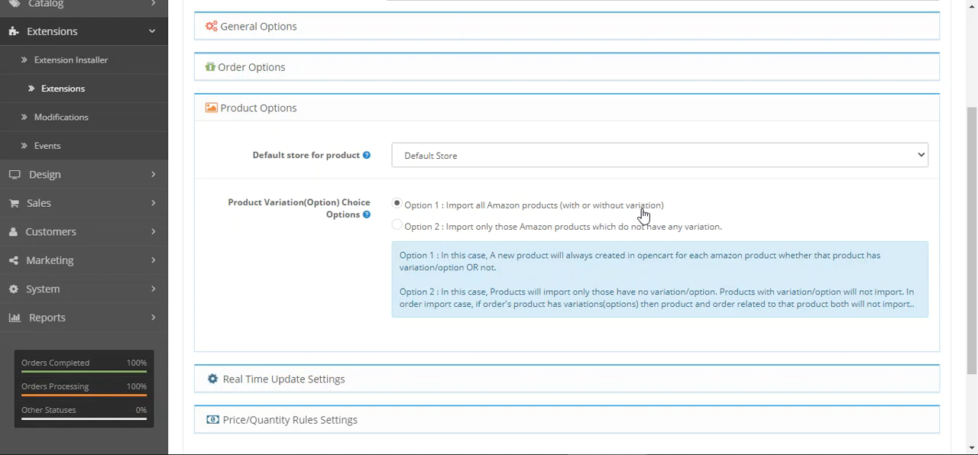
Try Option 2 for the product variation choice, and return it to Option 1, importing all Amazon products
left_click(397, 227)
left_click_drag(482, 230, 620, 237)
left_click(622, 238)
left_click(397, 205)
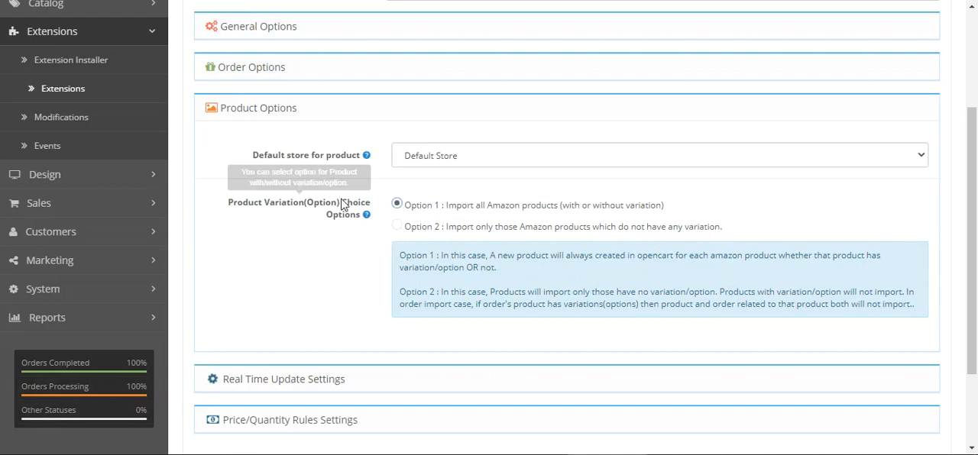
Show the Real Time Update Settings and review the options for updating imported and exported products on the Amazon store
left_click_drag(974, 215, 975, 287)
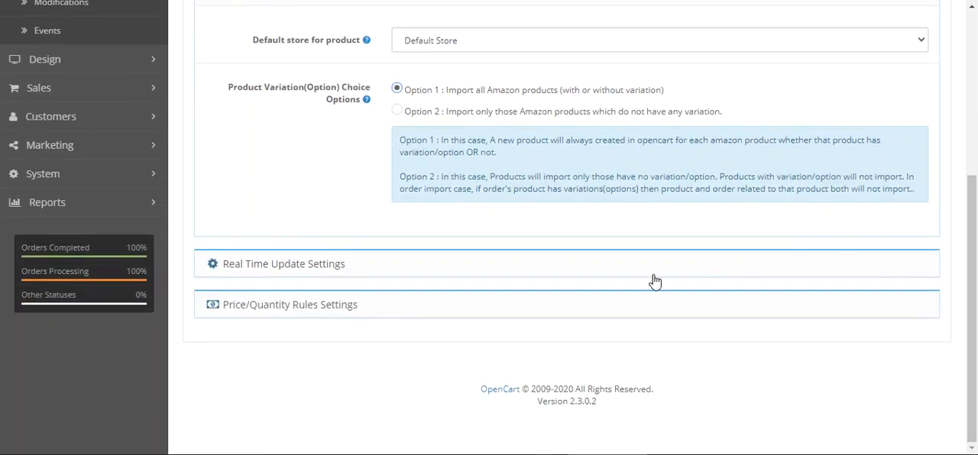
left_click(340, 272)
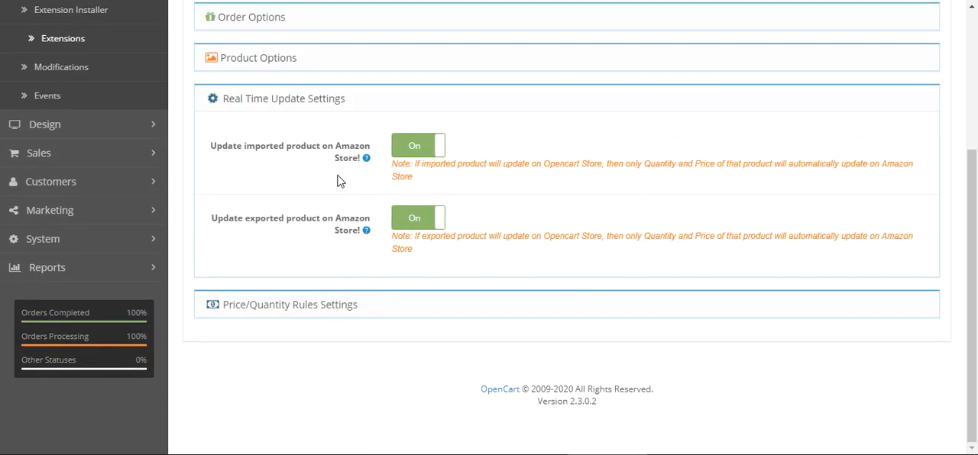
left_click_drag(233, 151, 317, 159)
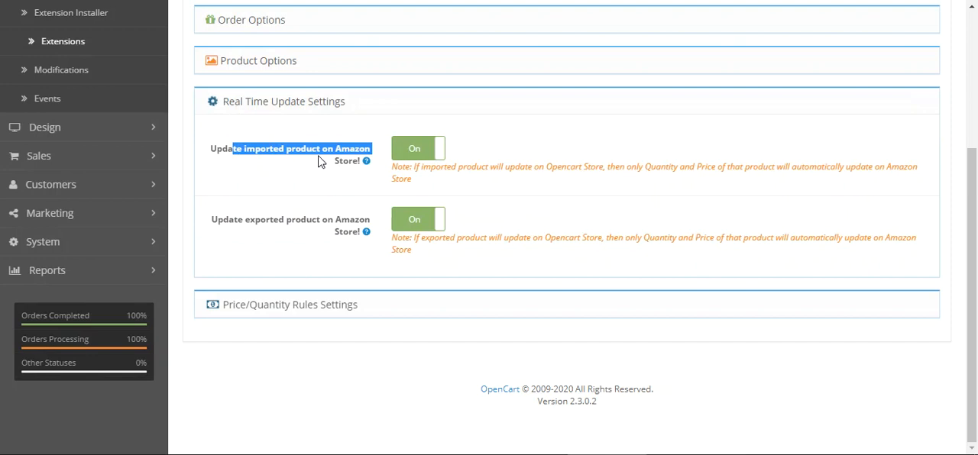
double_click(352, 219)
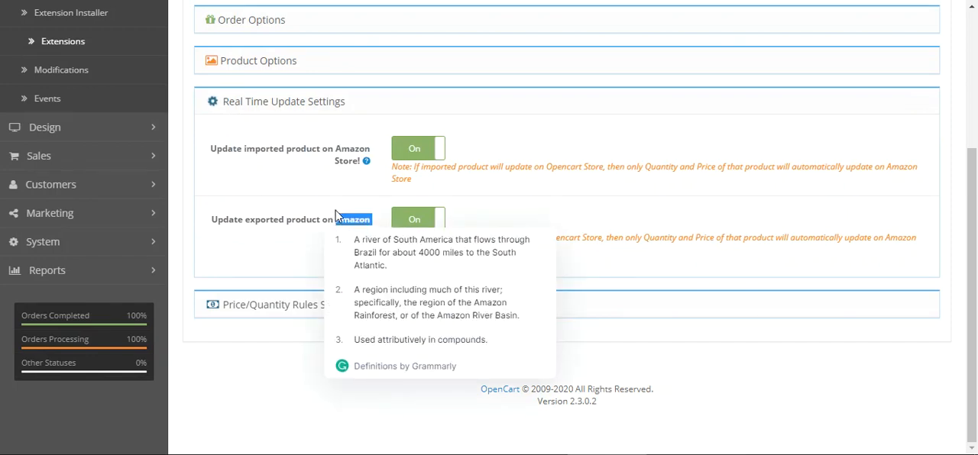
left_click(590, 190)
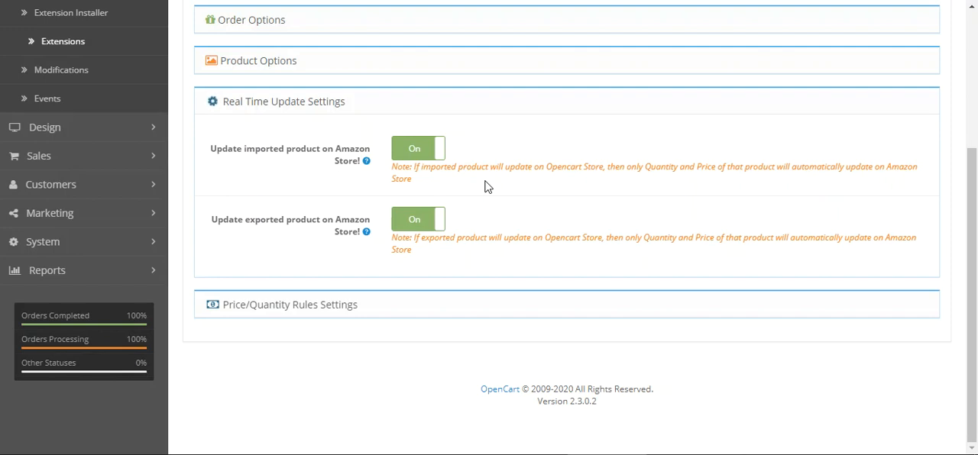
left_click_drag(234, 227, 308, 231)
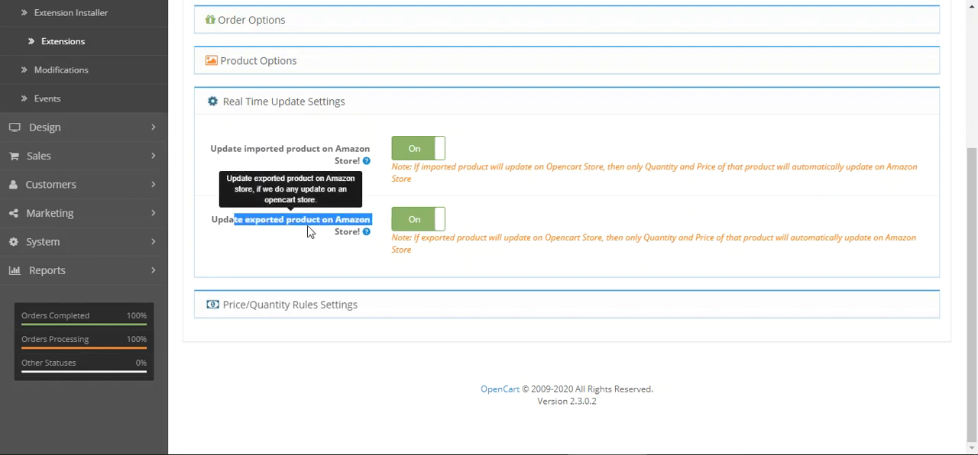
left_click(307, 237)
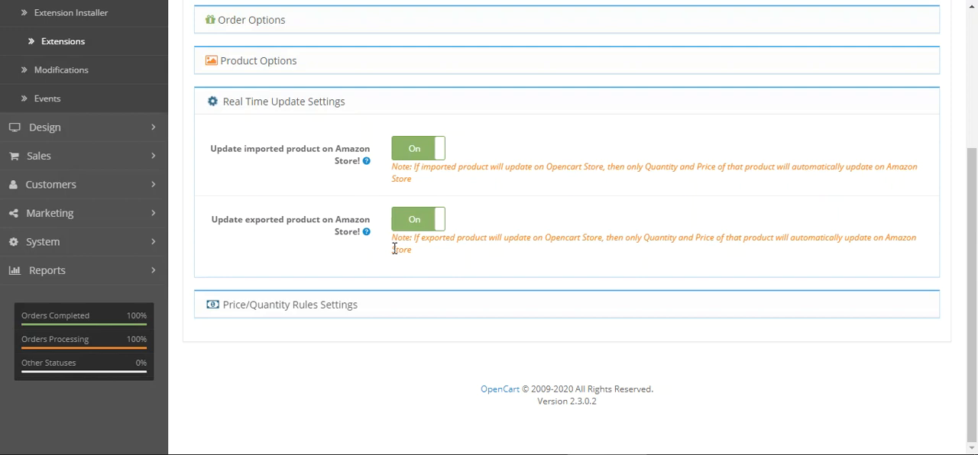
left_click_drag(254, 151, 266, 153)
left_click_drag(262, 221, 287, 222)
left_click(502, 265)
left_click(292, 109)
Show the Price/Quantity Rules Settings, switch the price rules to Import and set them back to Export
left_click(272, 305)
scroll(259, 230, "down", 3)
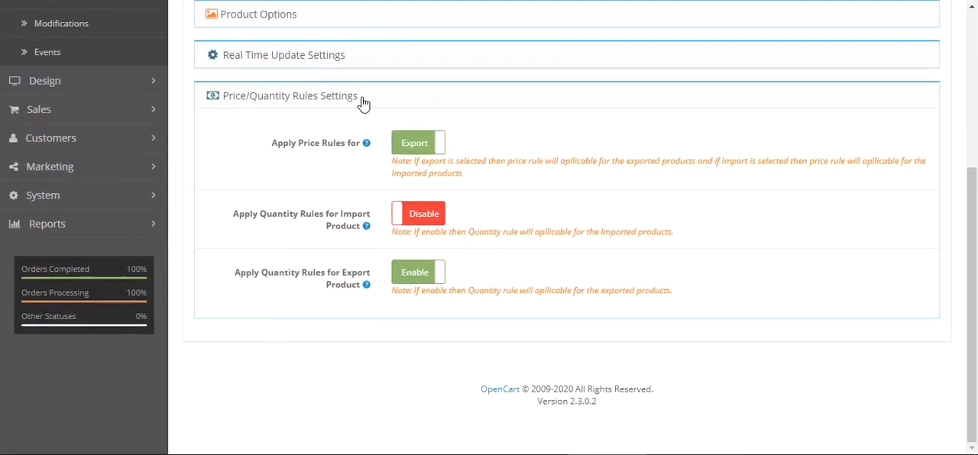
left_click_drag(283, 145, 348, 149)
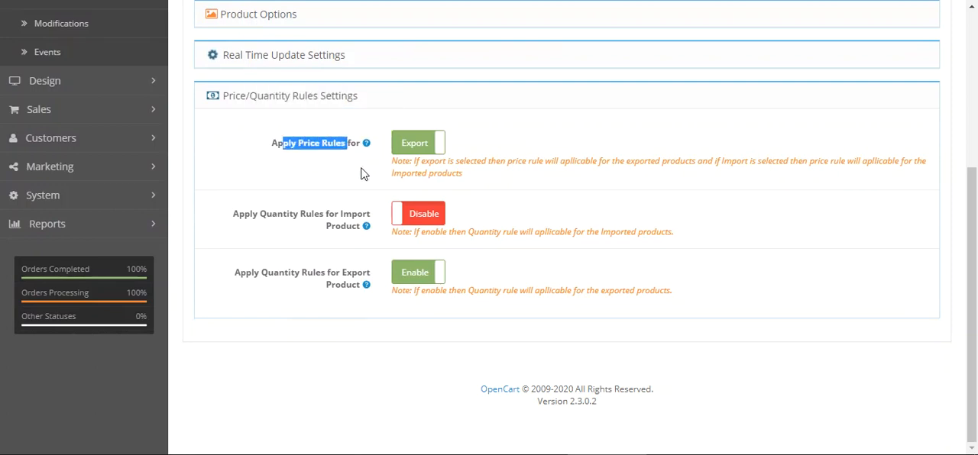
left_click(438, 149)
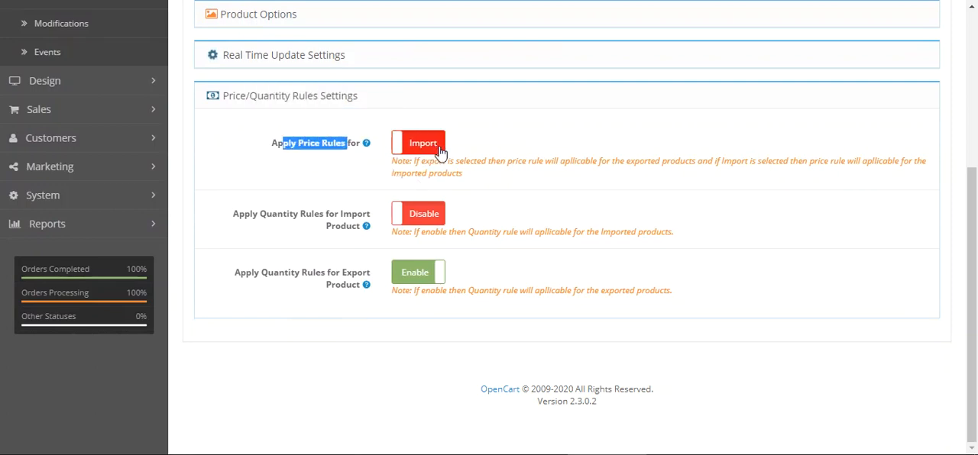
left_click(438, 149)
left_click(321, 180)
Review the help text of Apply Quantity Rules for Import Product and set the option to Enable
left_click_drag(244, 217, 354, 222)
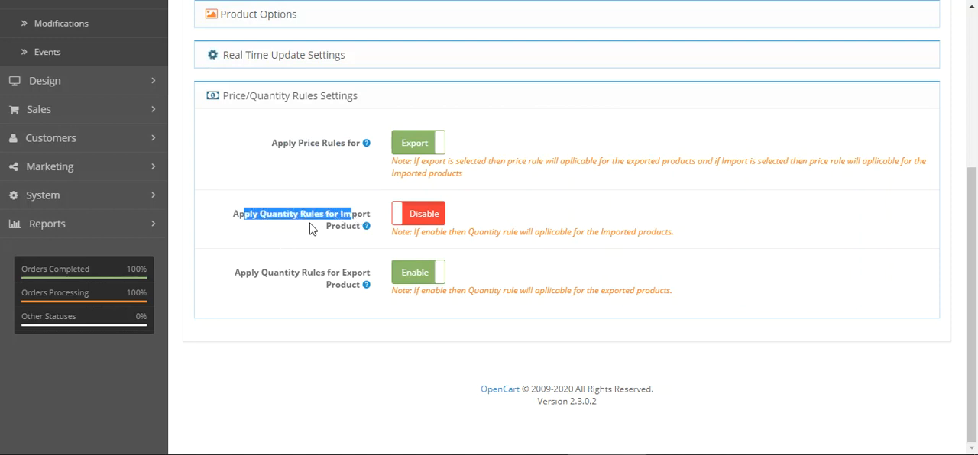
mouse_move(356, 220)
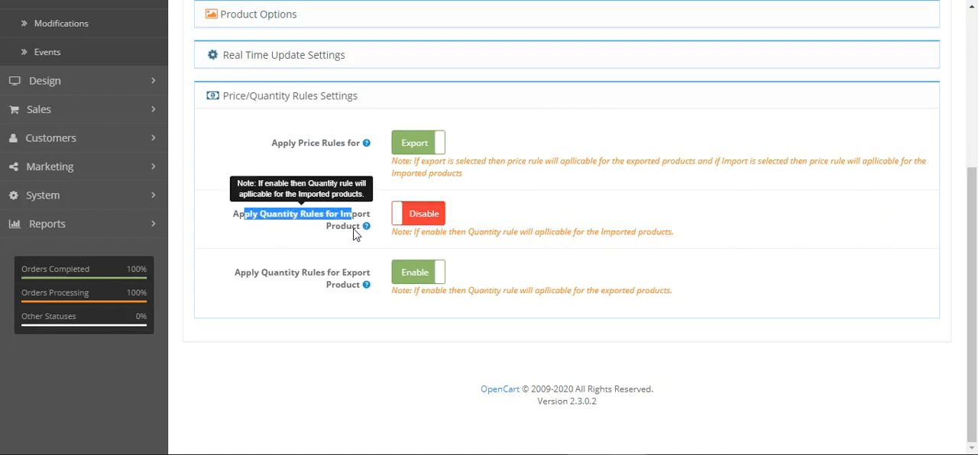
left_click(432, 220)
left_click(432, 220)
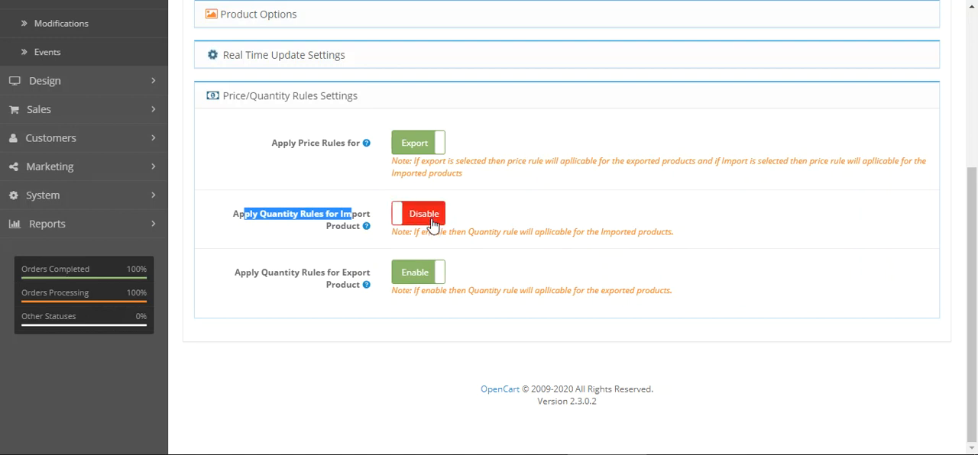
left_click(428, 221)
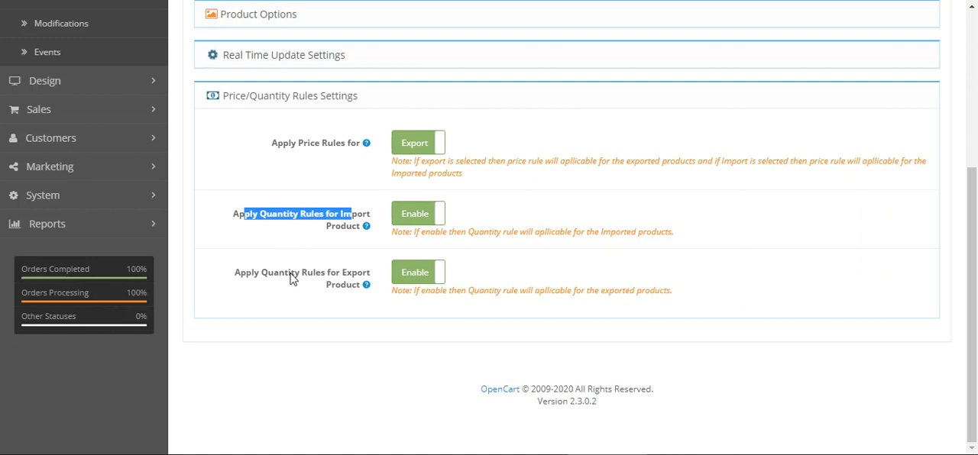
Review Apply Quantity Rules for Export Product, toggling the option off and back to Enable
left_click_drag(252, 273, 316, 273)
left_click(291, 298)
mouse_move(354, 292)
left_click(421, 278)
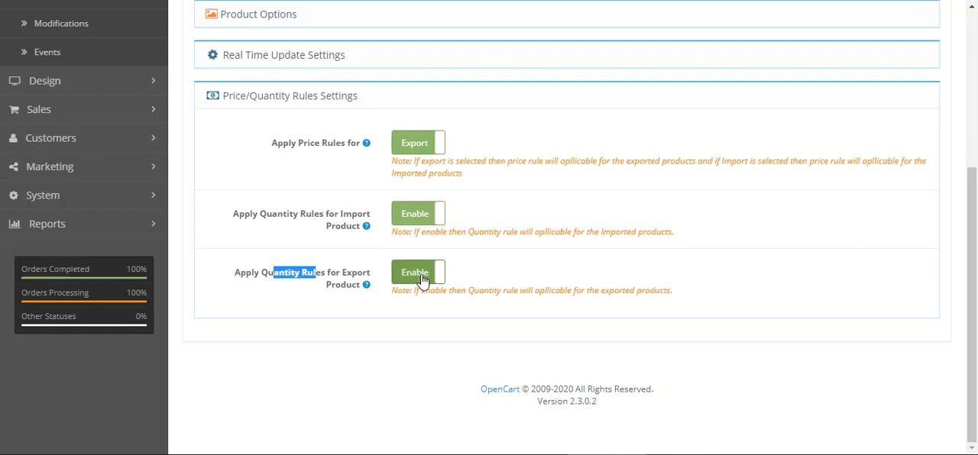
left_click(425, 276)
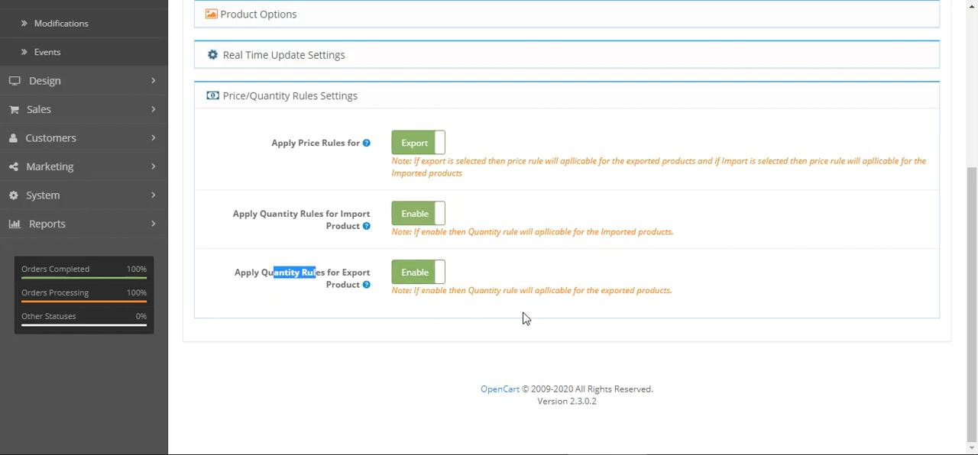
Open the Amazon connector's Manage Amazon Accounts, Manage Price Rules and Map Product Data pages in separate browser tabs
left_click(451, 307)
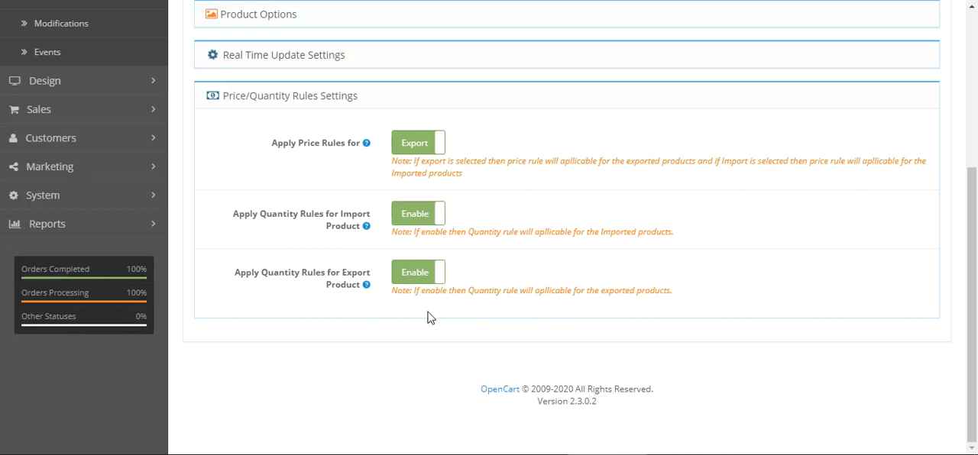
left_click_drag(973, 352, 955, 163)
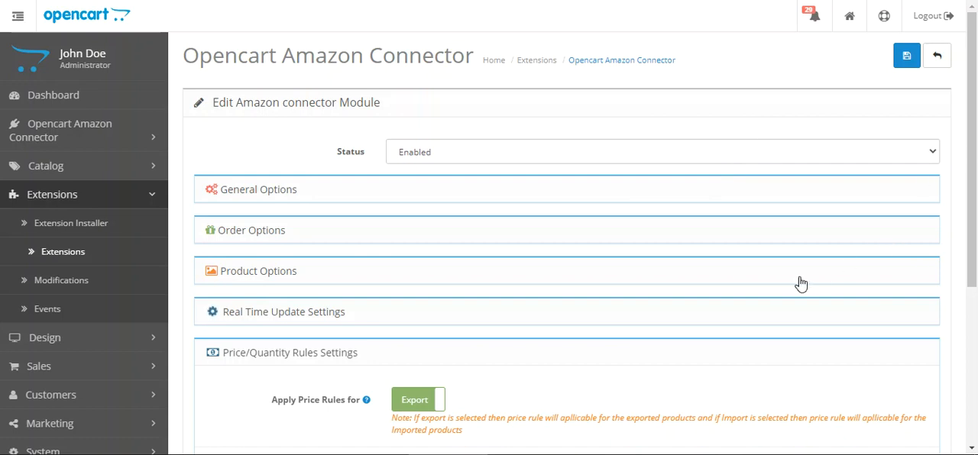
left_click(127, 135)
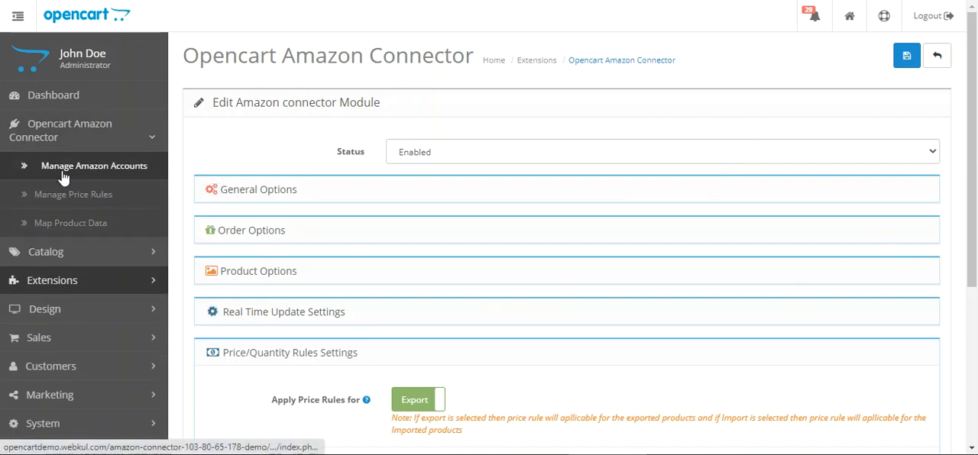
right_click(98, 175)
left_click(153, 181)
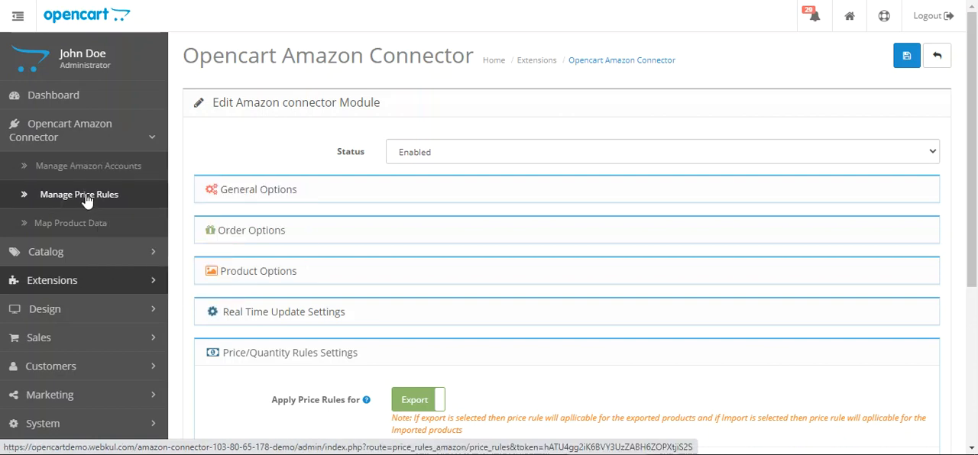
right_click(84, 197)
left_click(145, 210)
right_click(107, 223)
left_click(135, 247)
left_click(73, 224)
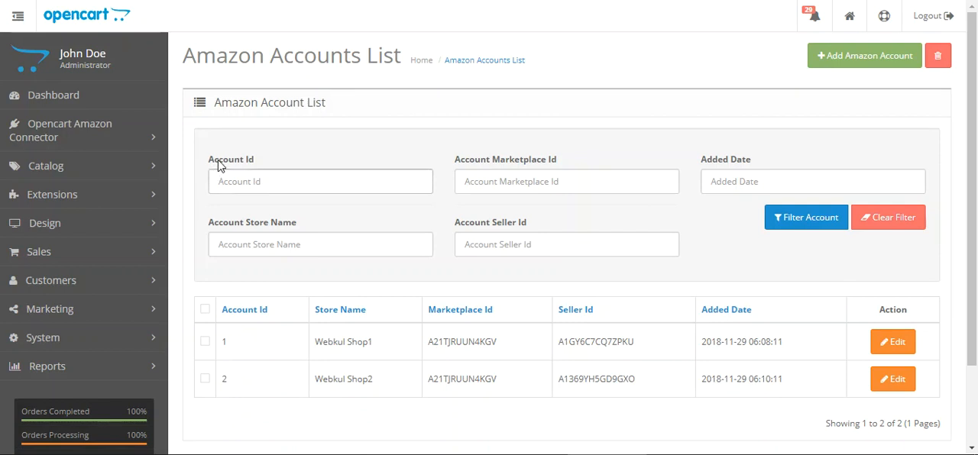
Review the Amazon account list and its filters for account ID, store name, seller ID, marketplace ID and added date
left_click_drag(215, 164, 253, 159)
left_click_drag(233, 228, 373, 232)
left_click_drag(535, 227, 466, 227)
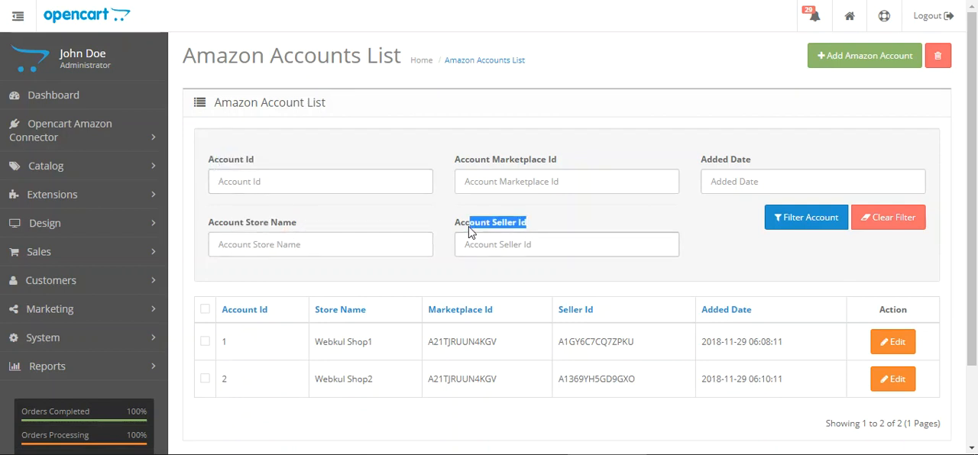
left_click(471, 166)
left_click_drag(471, 165, 635, 164)
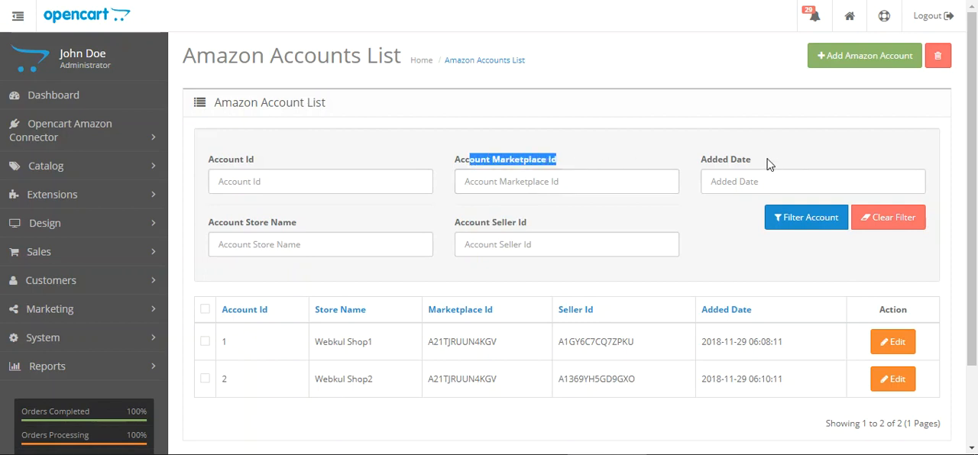
left_click_drag(768, 160, 703, 160)
left_click(709, 161)
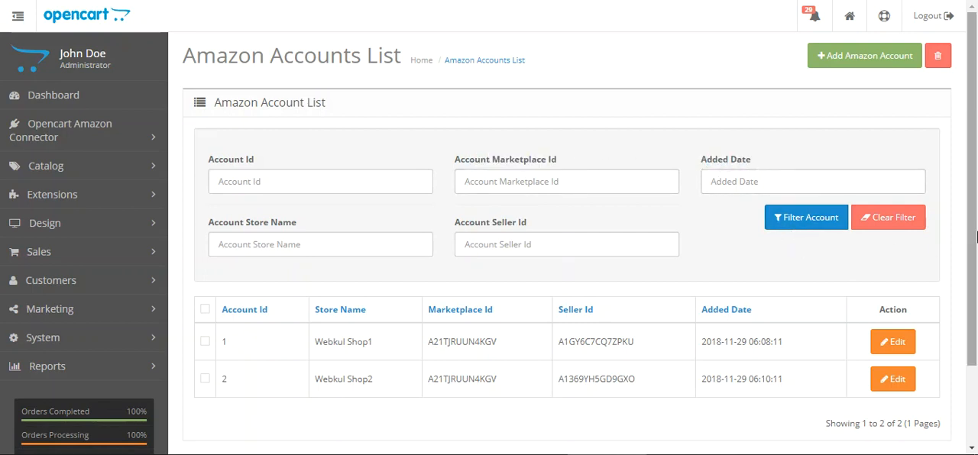
scroll(970, 229, "down", 1)
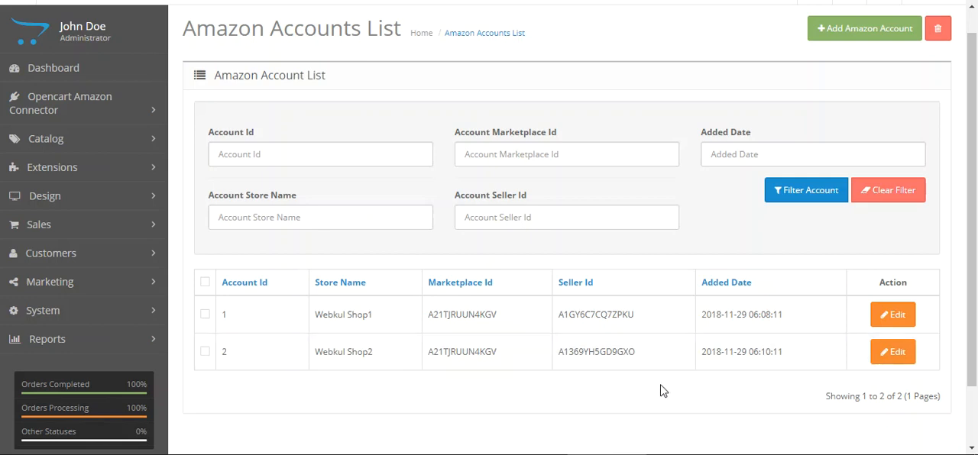
Open the Webkul Shop1 account for editing and examine its Map Product synchronization options and mapped product listing
left_click(896, 323)
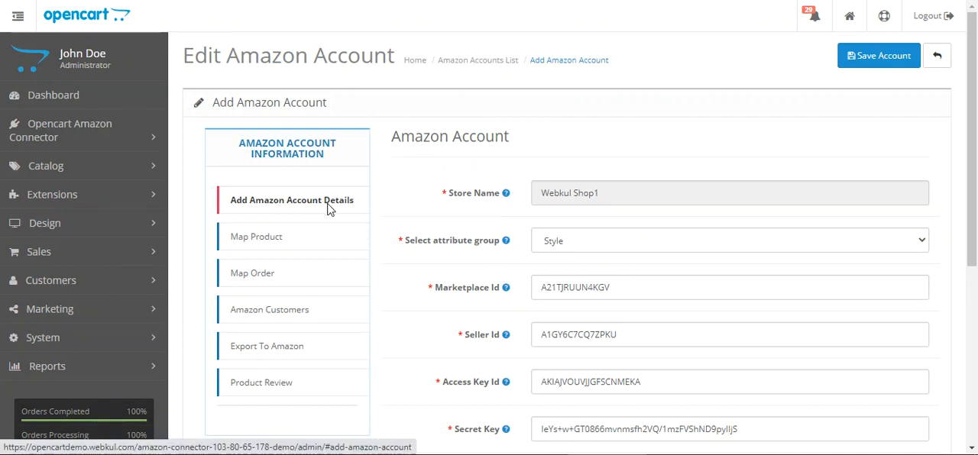
left_click_drag(975, 157, 976, 205)
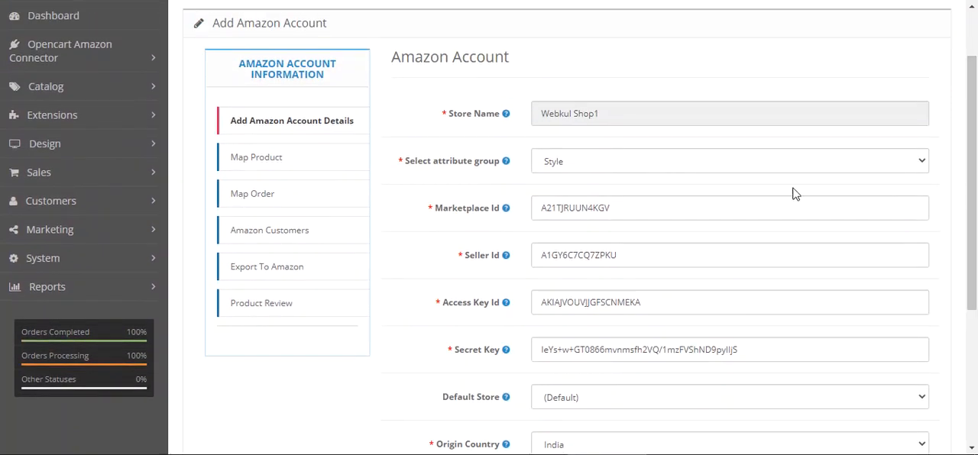
left_click(279, 159)
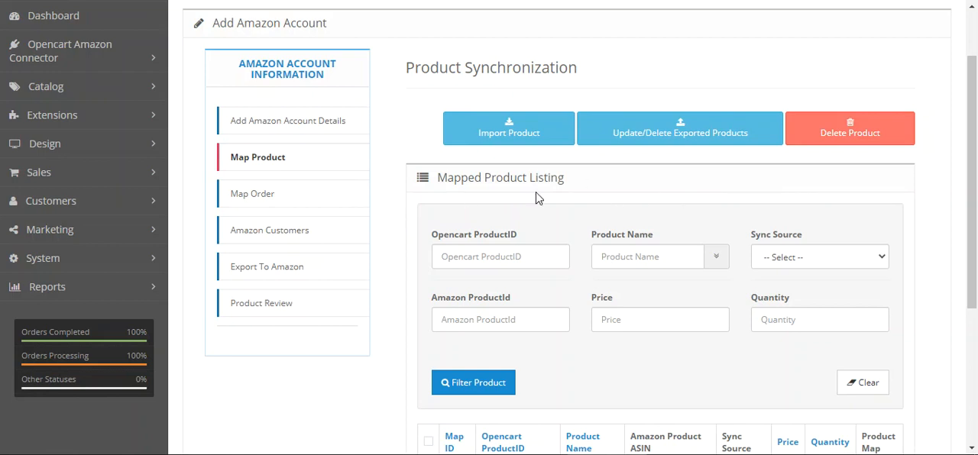
left_click_drag(967, 174, 967, 186)
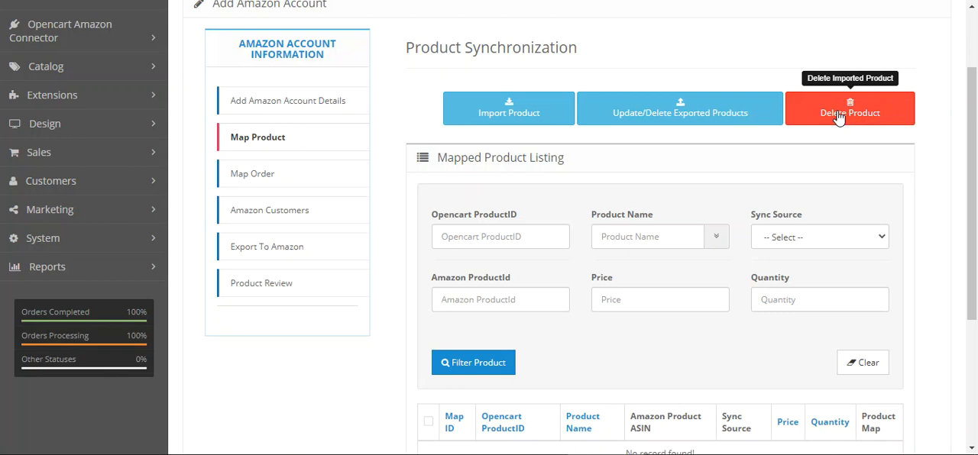
scroll(857, 272, "down", 3)
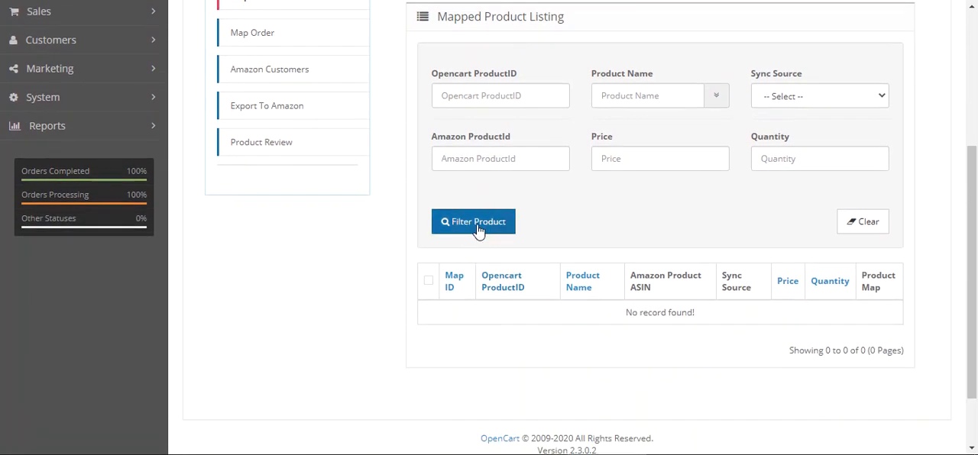
scroll(525, 324, "up", 1)
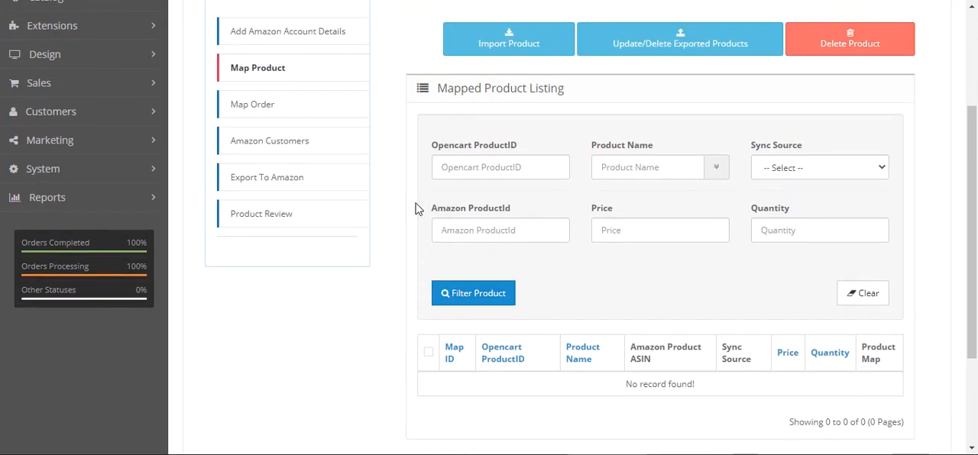
Examine the account's Map Order import and delete options and order list, and its synchronized Amazon customer list
left_click(273, 106)
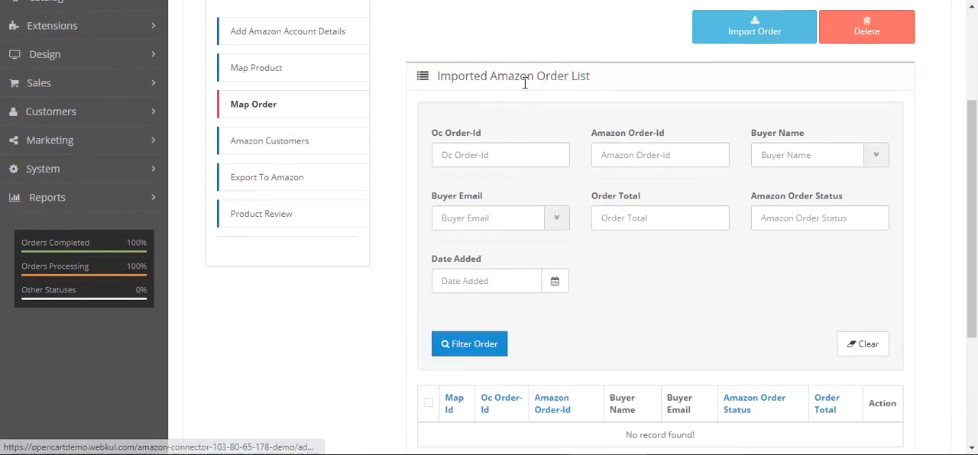
scroll(542, 316, "down", 2)
scroll(604, 321, "up", 3)
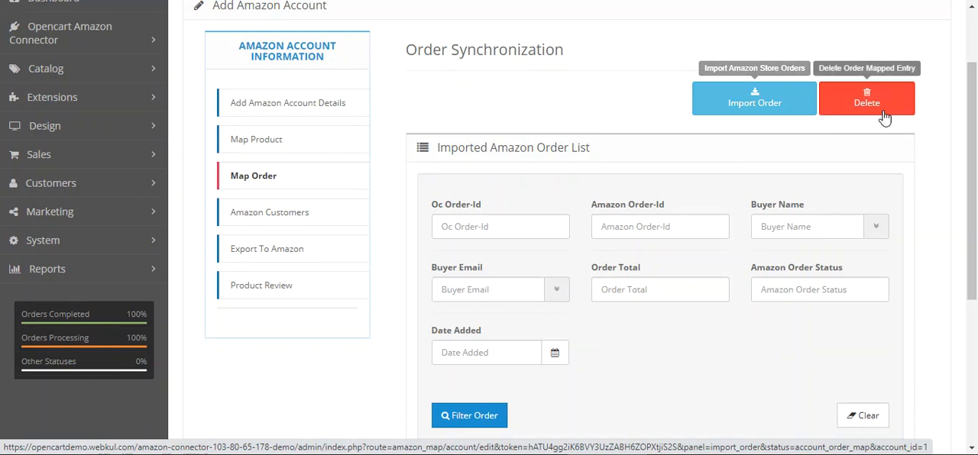
scroll(717, 307, "down", 2)
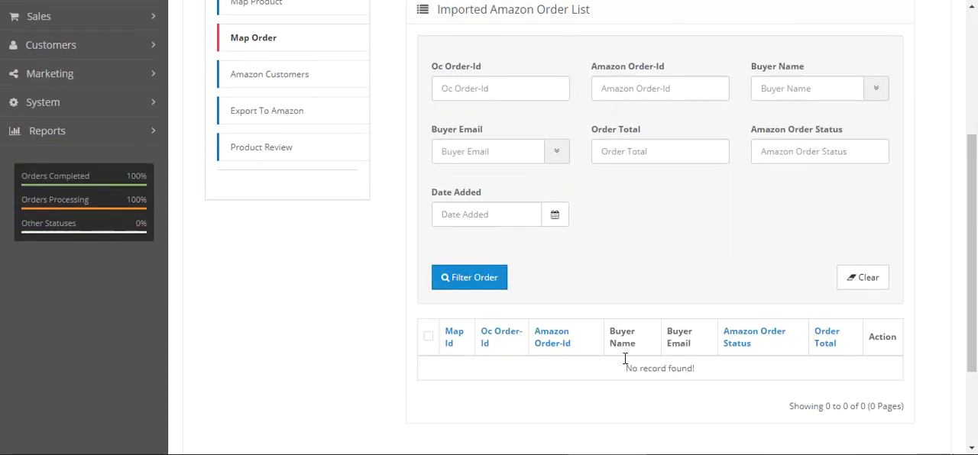
scroll(268, 294, "up", 3)
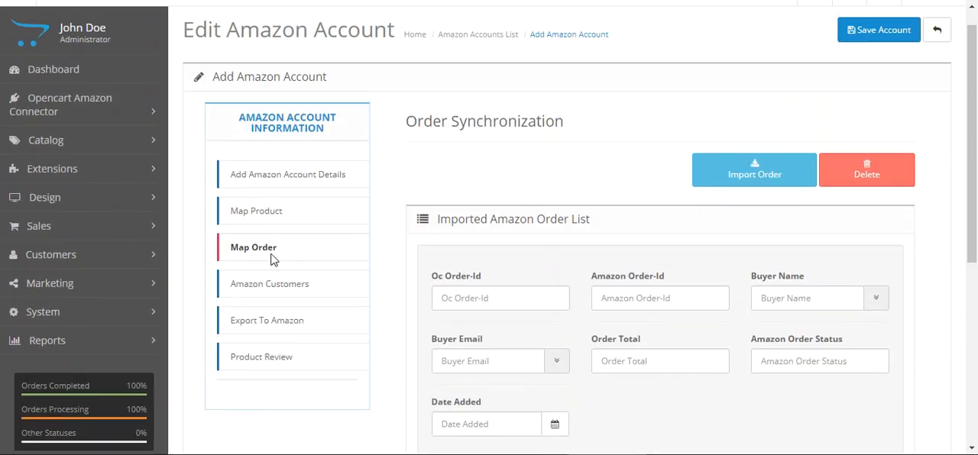
left_click(272, 283)
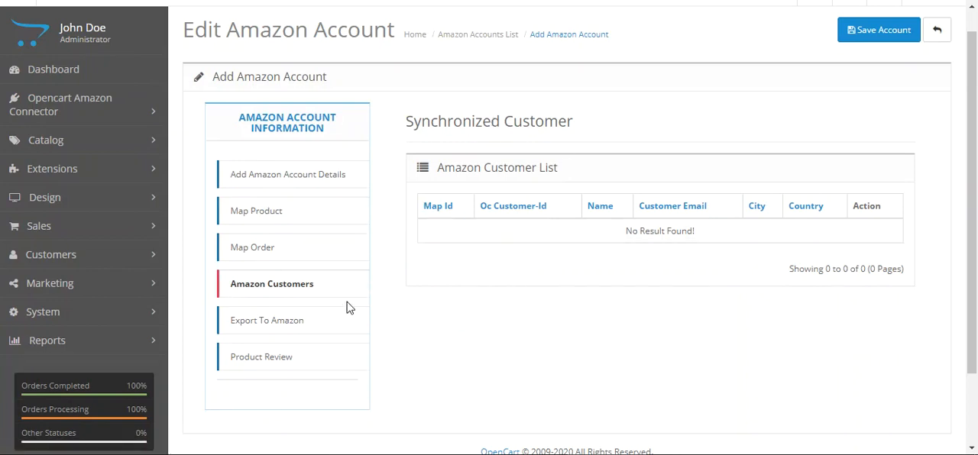
Examine Export To Amazon for the account, including Show Result, the export notes and the store product list
left_click(260, 325)
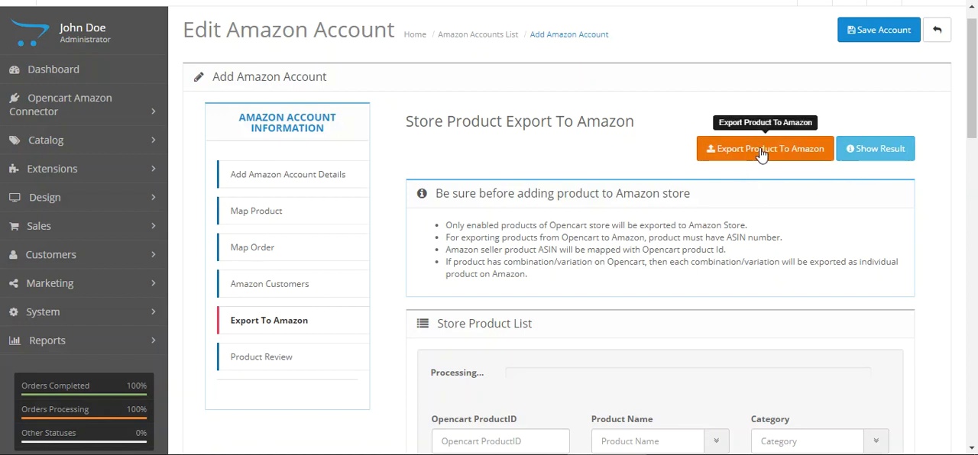
left_click(877, 153)
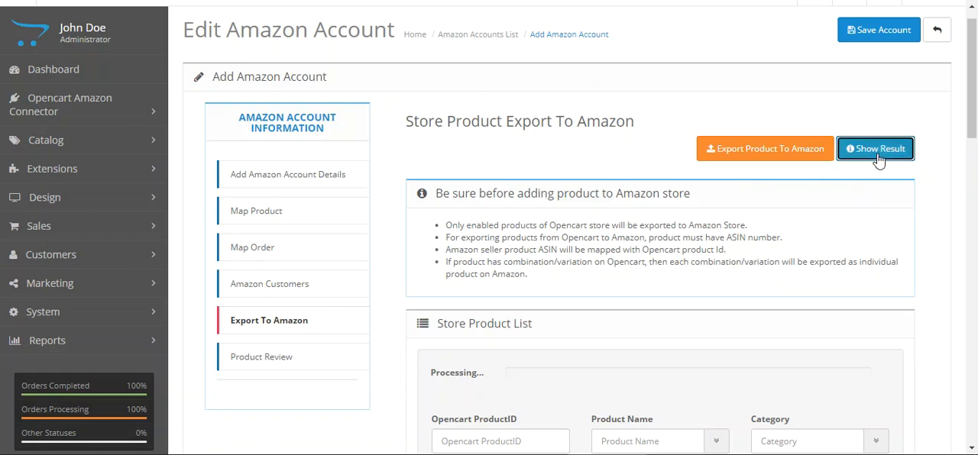
left_click(665, 107)
scroll(526, 264, "down", 1)
scroll(526, 265, "down", 3)
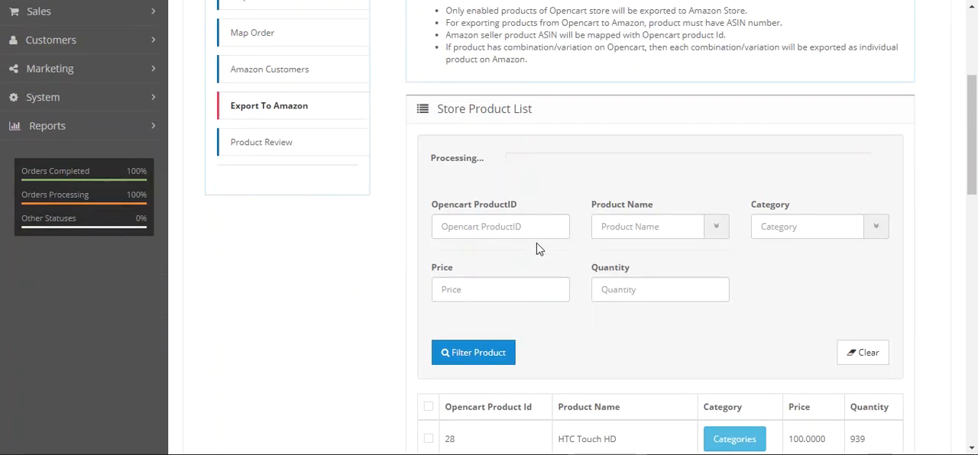
scroll(589, 244, "down", 3)
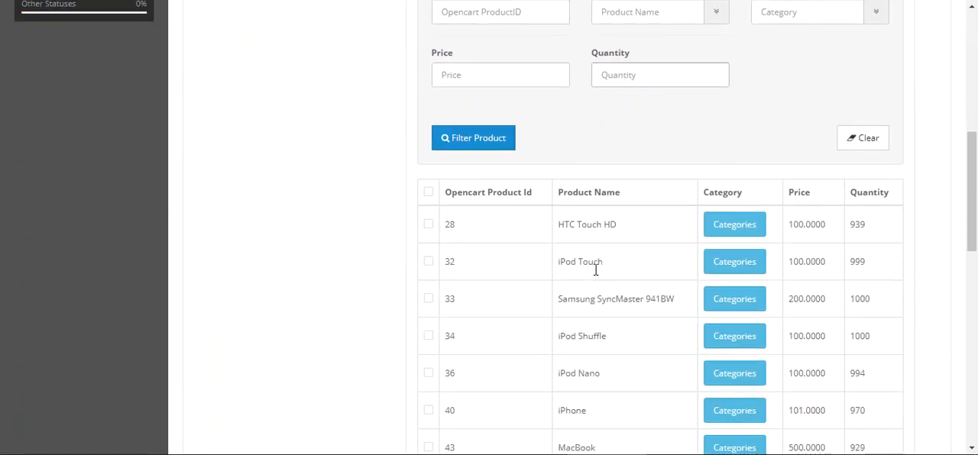
left_click_drag(487, 193, 525, 193)
left_click_drag(578, 192, 633, 196)
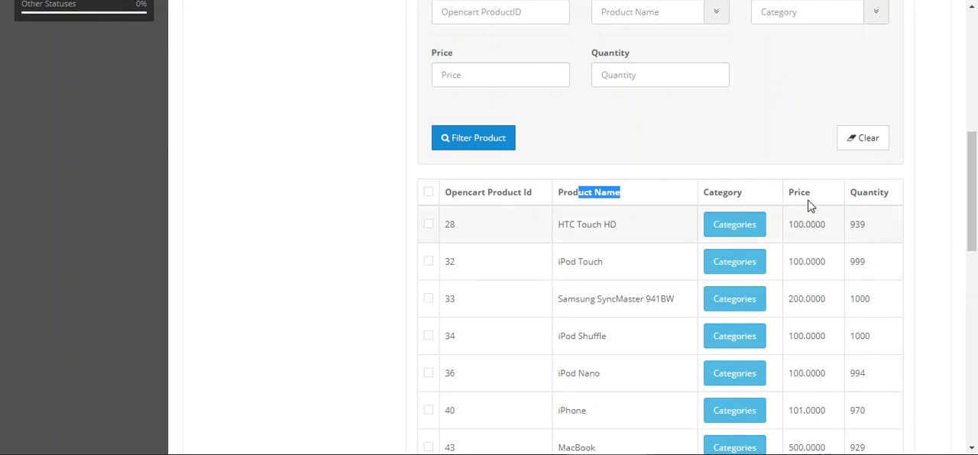
scroll(356, 226, "up", 5)
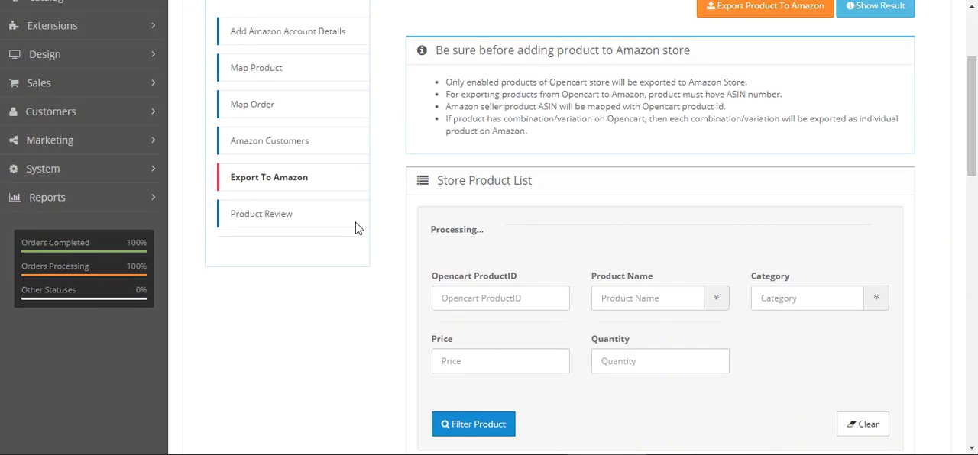
Show the account's Product Review list, try Bulk Update with no product selected and dismiss the Check Feed-Status dialog
left_click(290, 222)
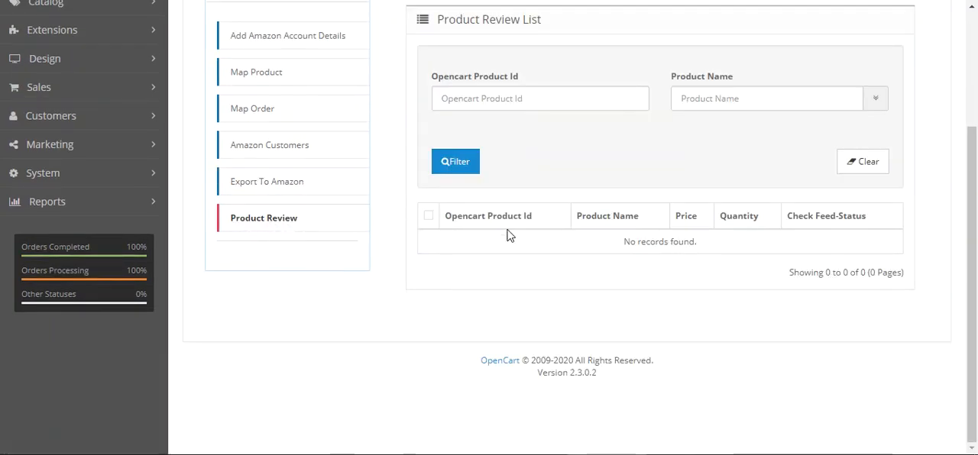
scroll(535, 255, "up", 2)
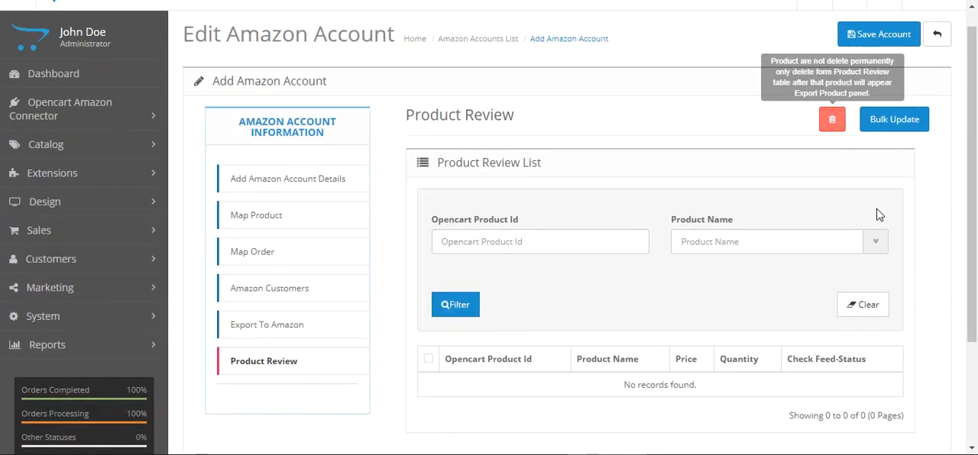
left_click(894, 121)
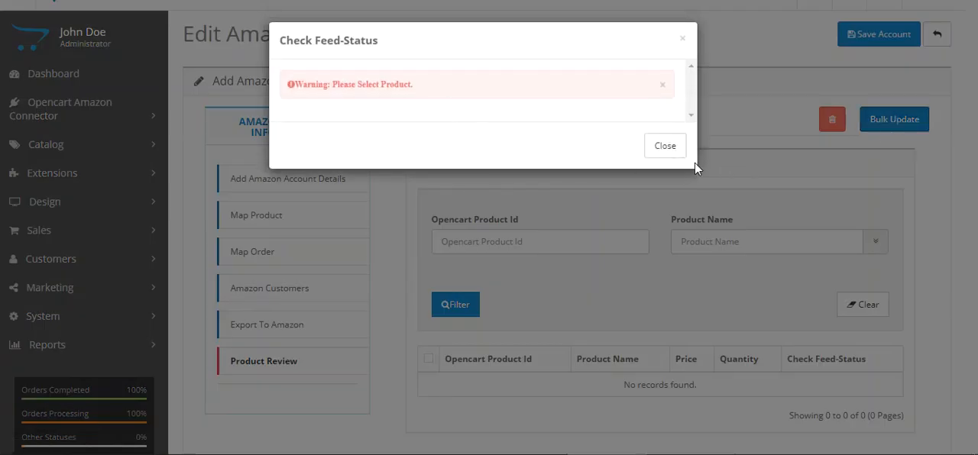
left_click_drag(356, 86, 394, 88)
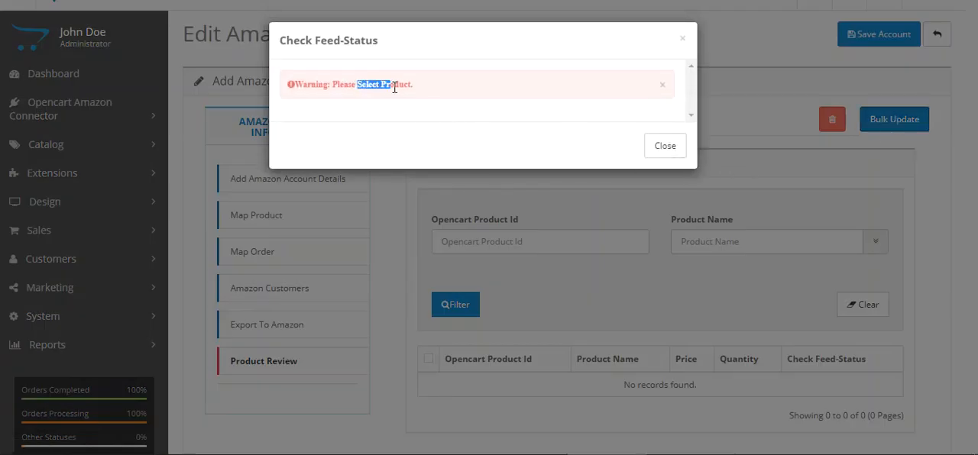
left_click(683, 38)
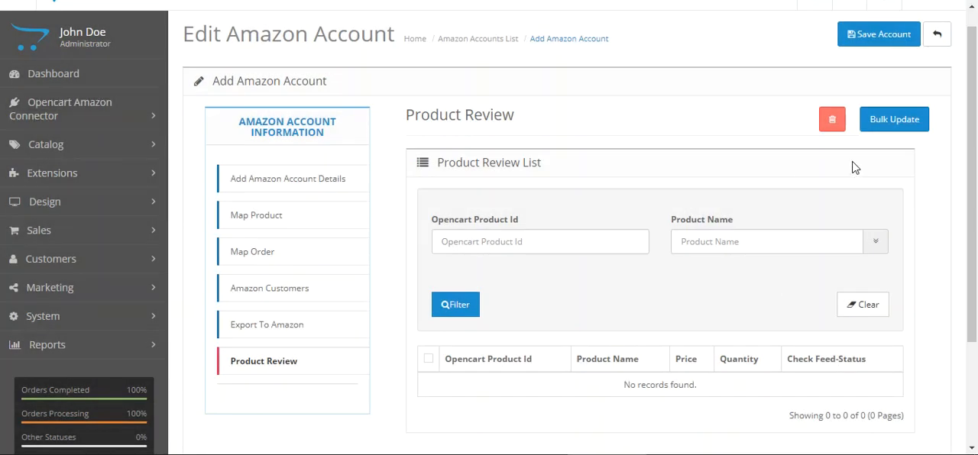
Return to the accounts list, open a new Amazon account form and examine its fields from Store Name to Currency Rate
left_click(937, 47)
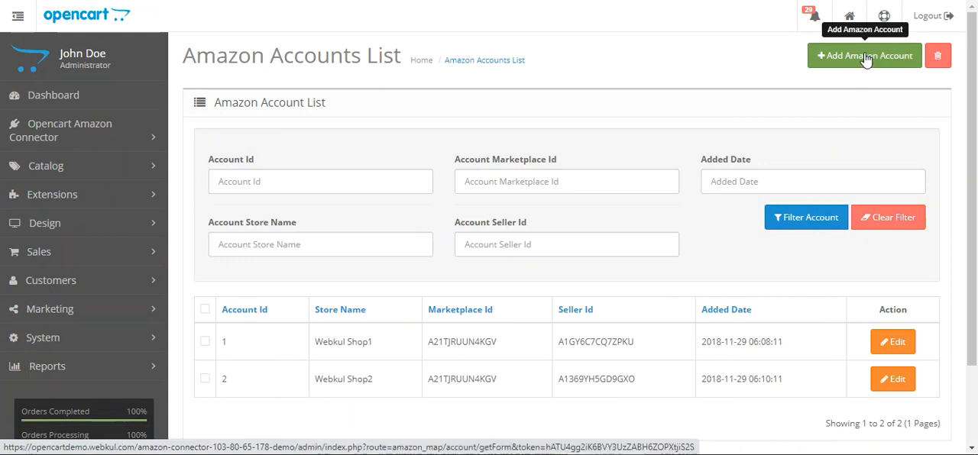
left_click(866, 58)
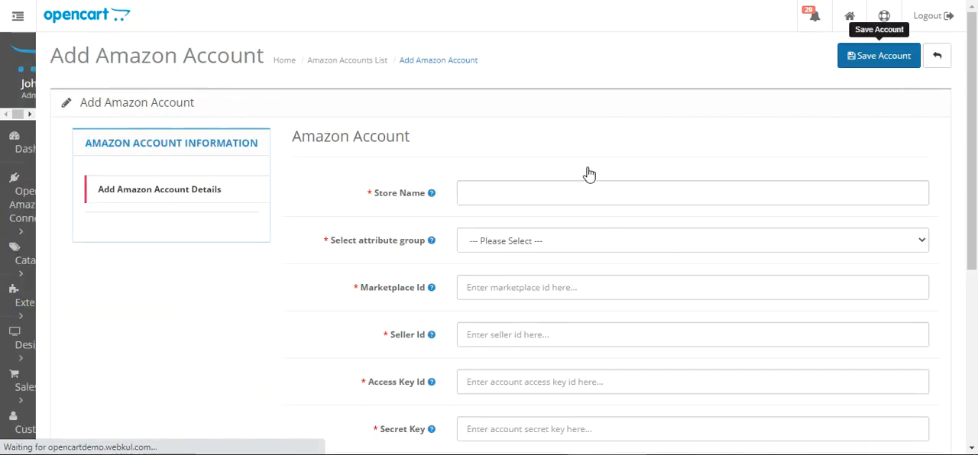
left_click_drag(402, 145, 505, 140)
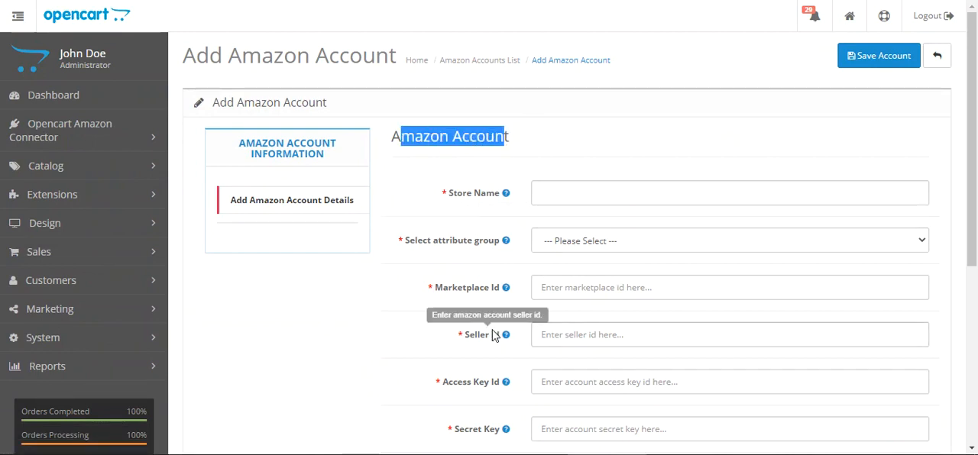
scroll(316, 341, "down", 2)
scroll(319, 342, "up", 1)
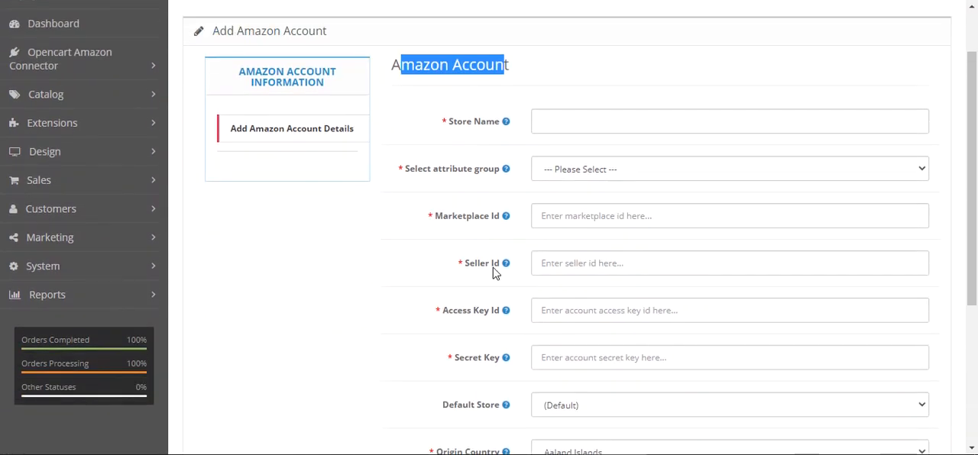
left_click(582, 126)
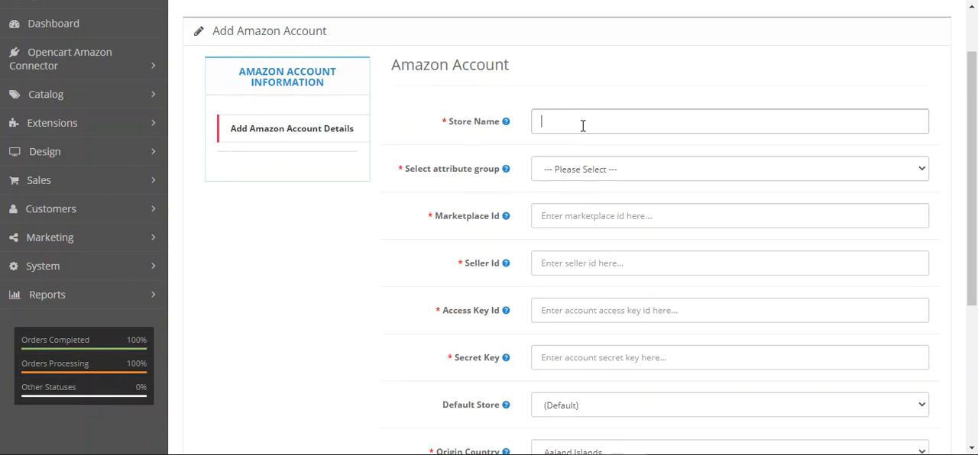
left_click(584, 169)
left_click(430, 227)
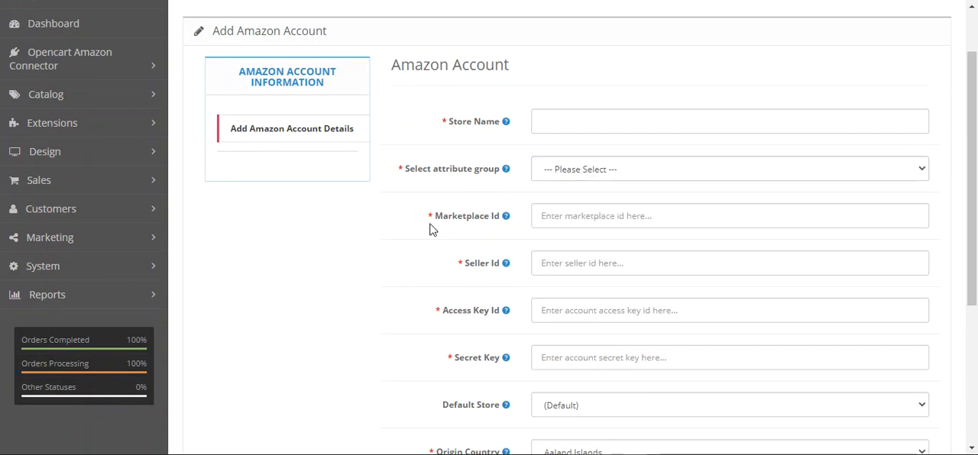
scroll(421, 277, "down", 2)
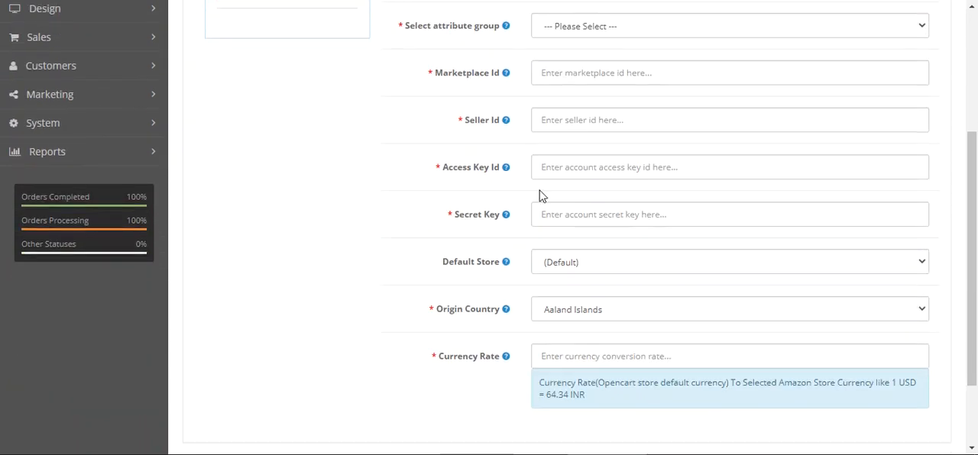
mouse_move(460, 222)
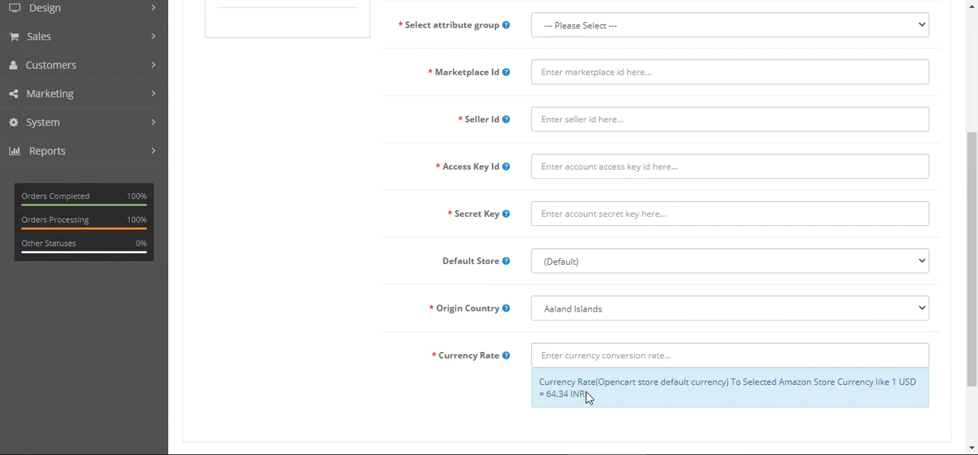
scroll(588, 398, "down", 2)
scroll(588, 398, "up", 6)
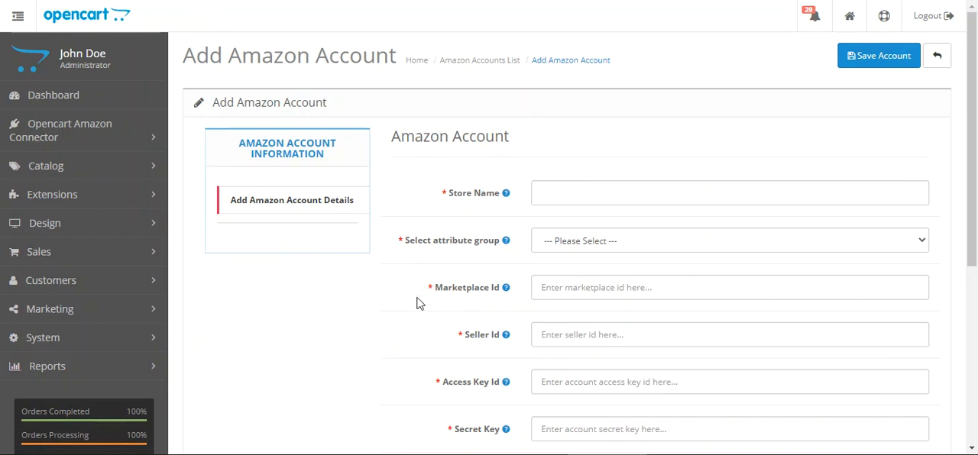
Leave the new account form unsaved and open the Webkul Shop1 account for editing
left_click(939, 60)
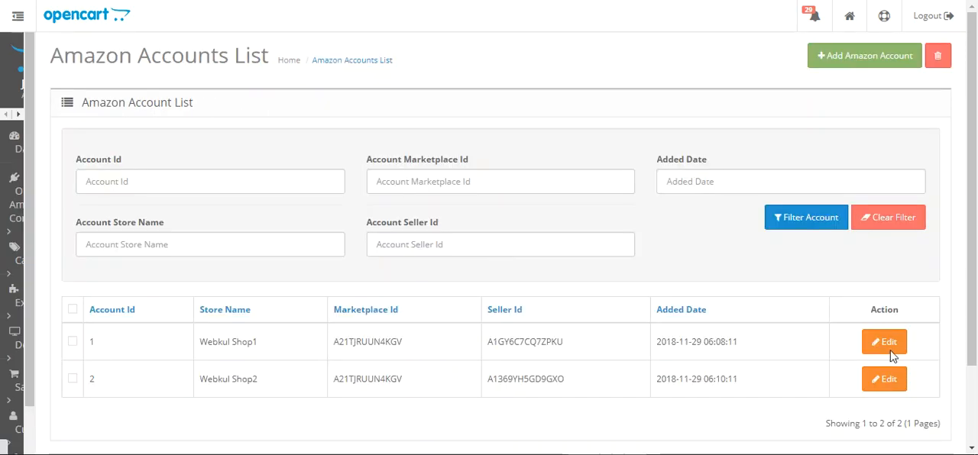
left_click(890, 343)
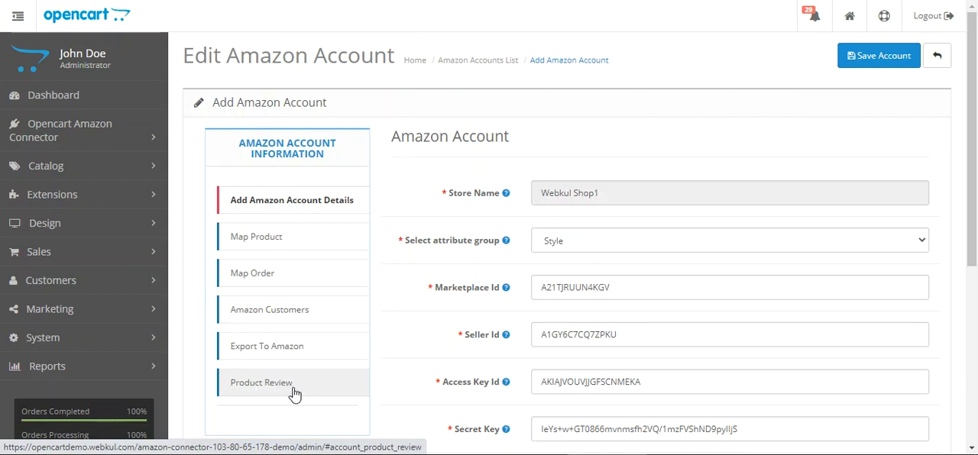
left_click(111, 137)
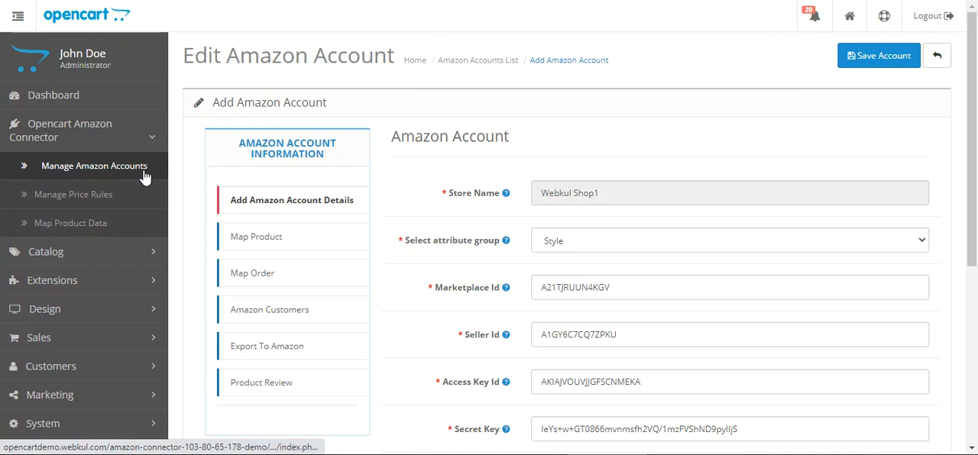
Examine the Import Product page under Map Product, including its notes and Generate Report Id option, and return to Product Synchronization
left_click(277, 241)
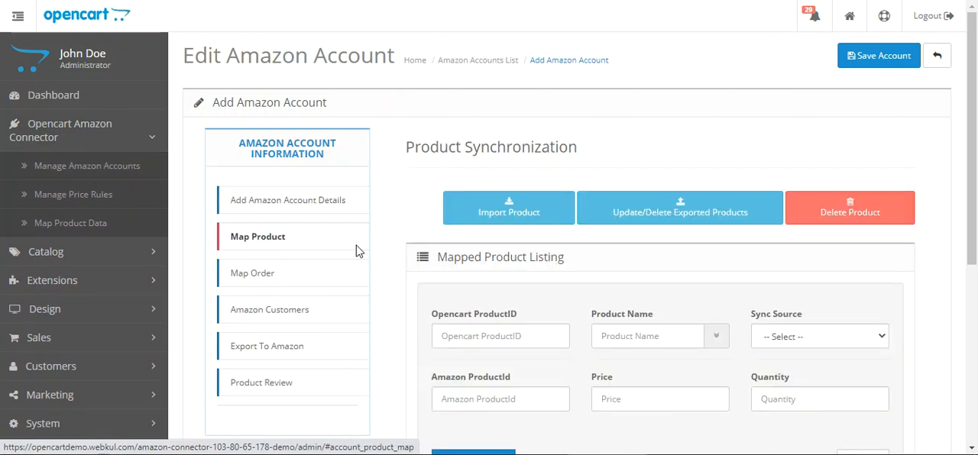
left_click(518, 218)
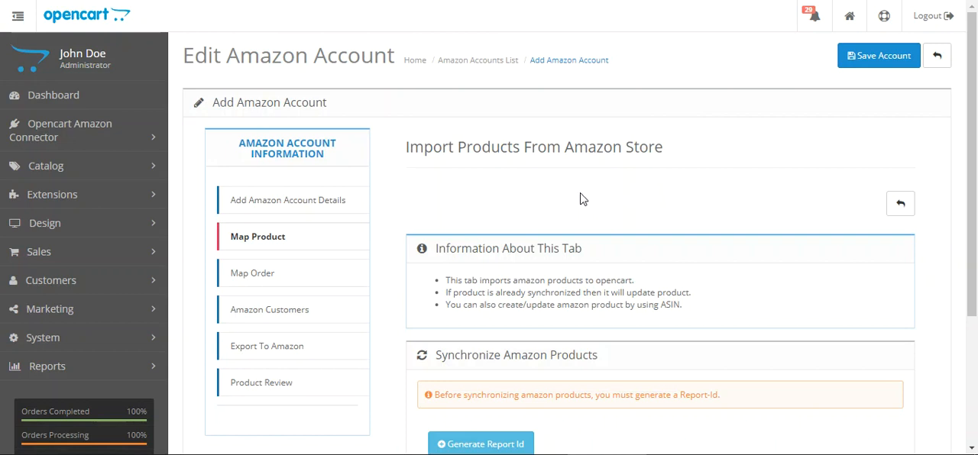
scroll(367, 10, "down", 1)
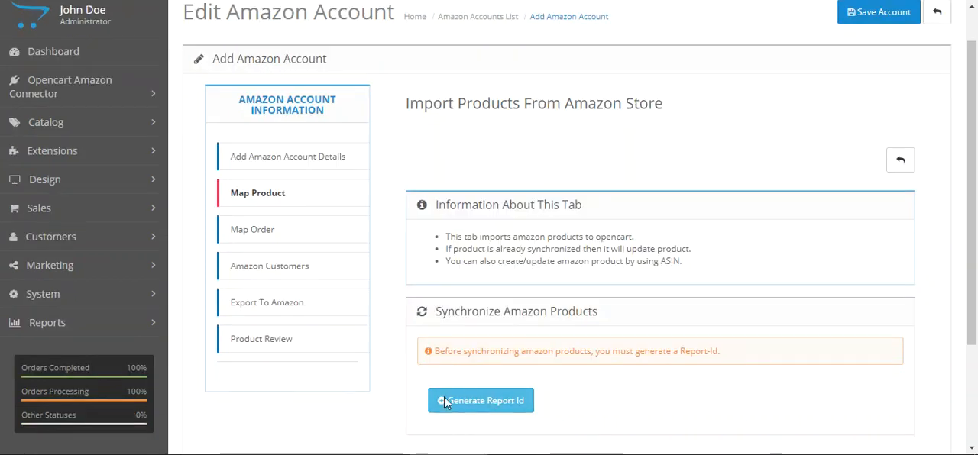
left_click(483, 405)
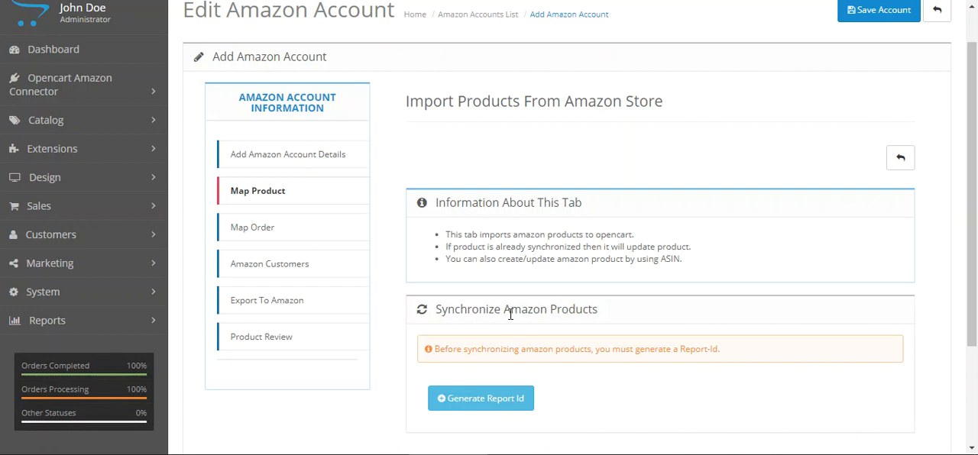
left_click(286, 228)
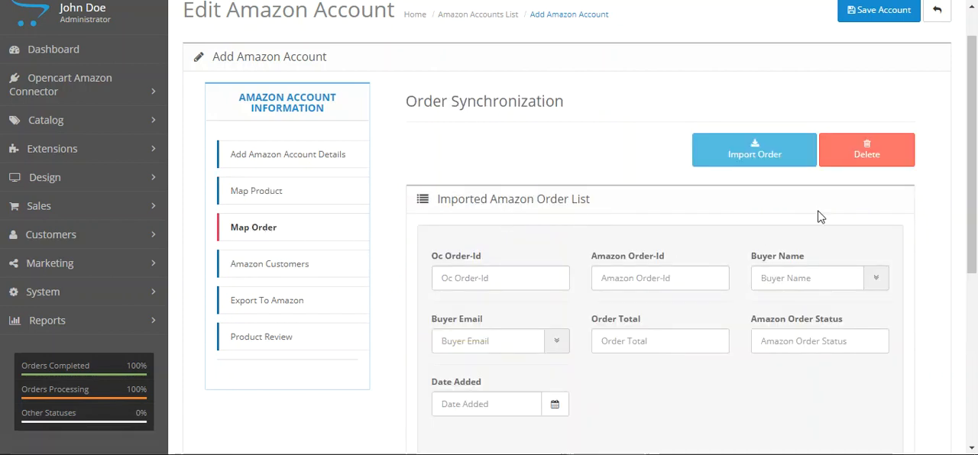
left_click(265, 202)
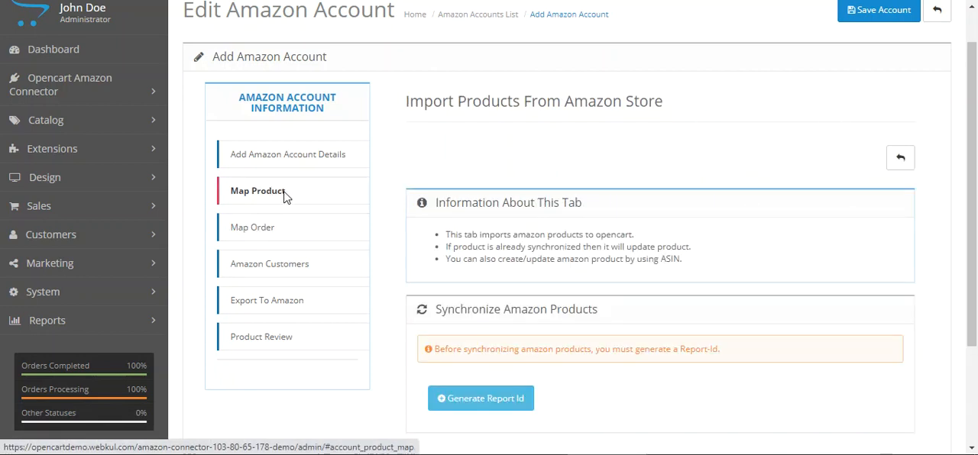
left_click(902, 159)
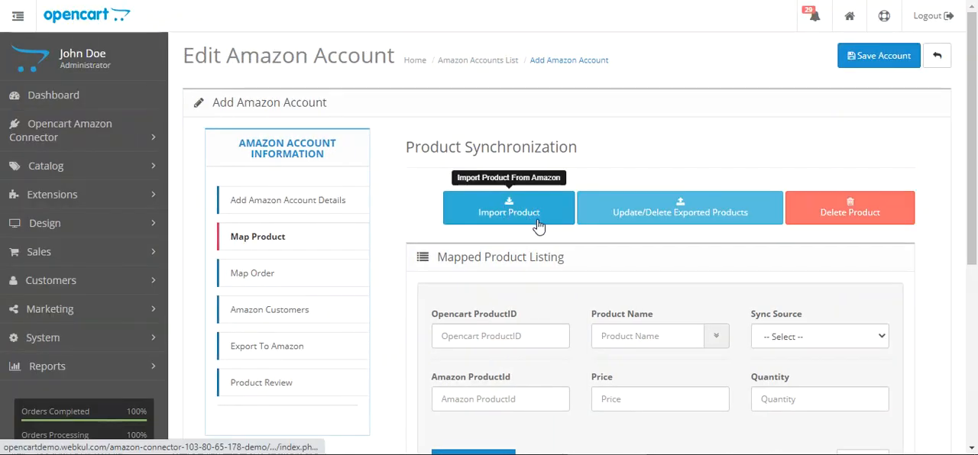
Examine the Update/Delete Exported Products page with its update, delete and Show Result options, and return to Product Synchronization
left_click(700, 216)
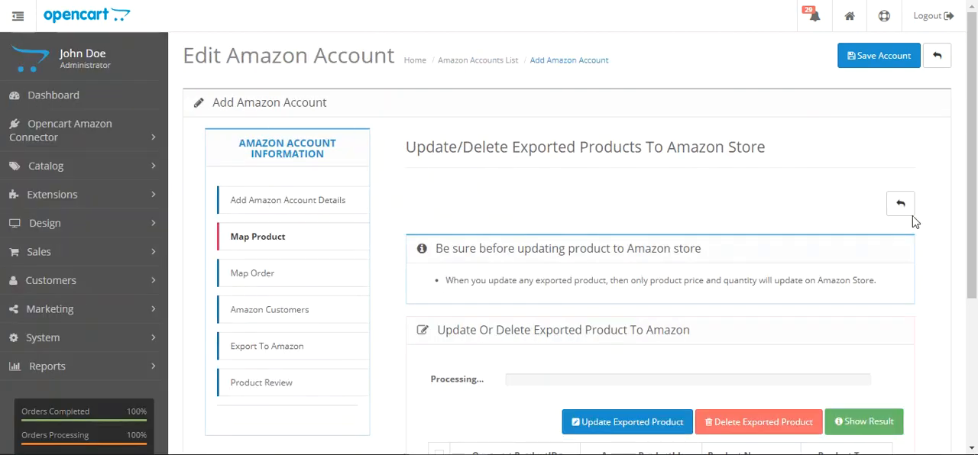
left_click_drag(976, 145, 977, 181)
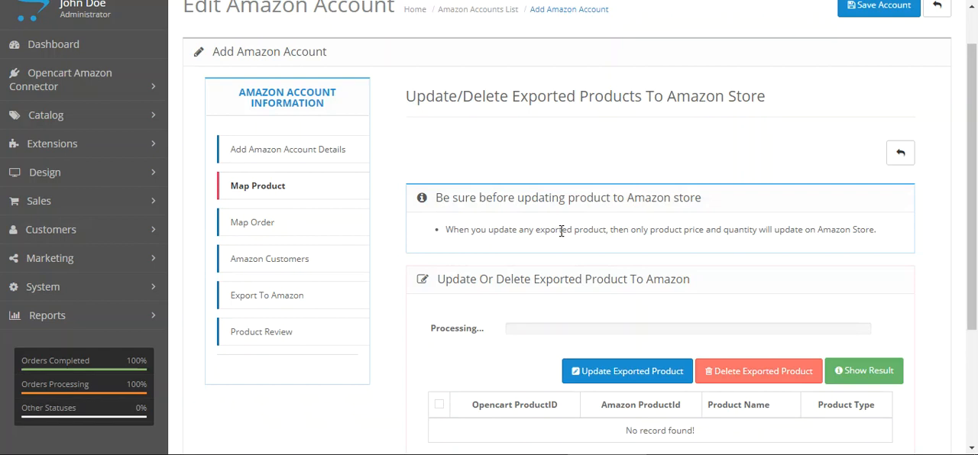
scroll(561, 231, "down", 2)
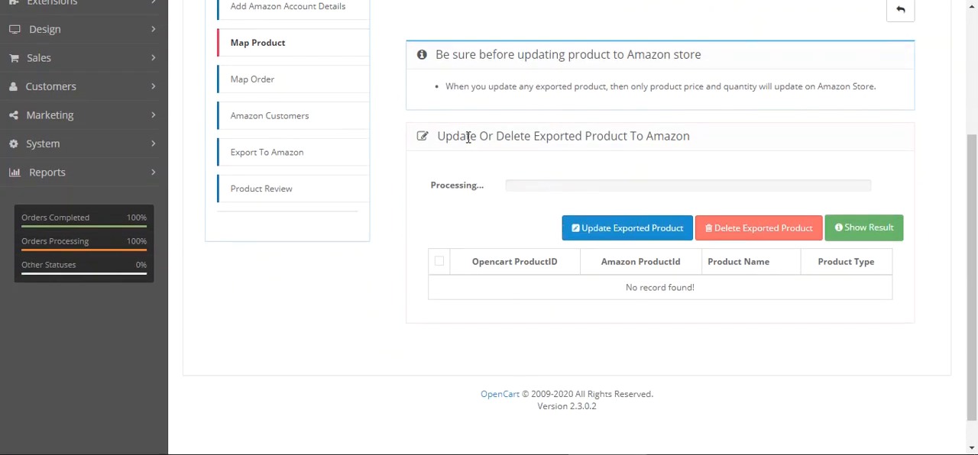
left_click_drag(461, 138, 684, 138)
left_click(600, 138)
left_click(695, 138)
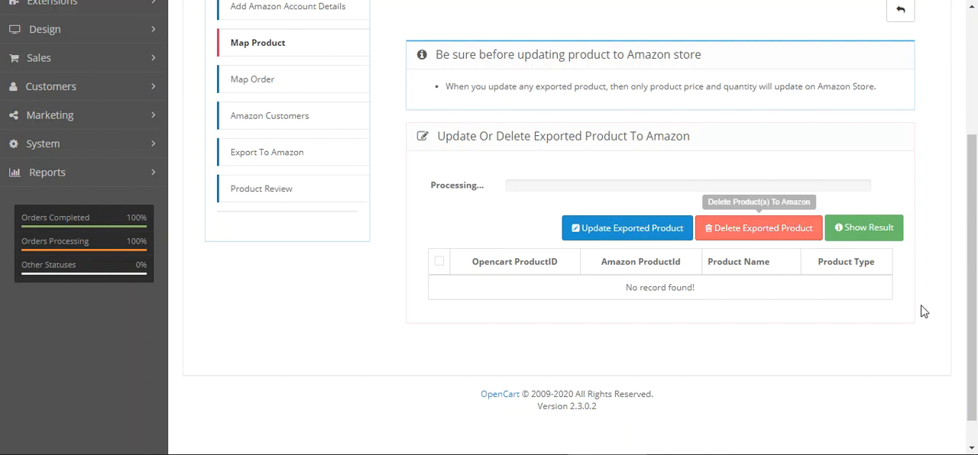
left_click(865, 237)
left_click(667, 149)
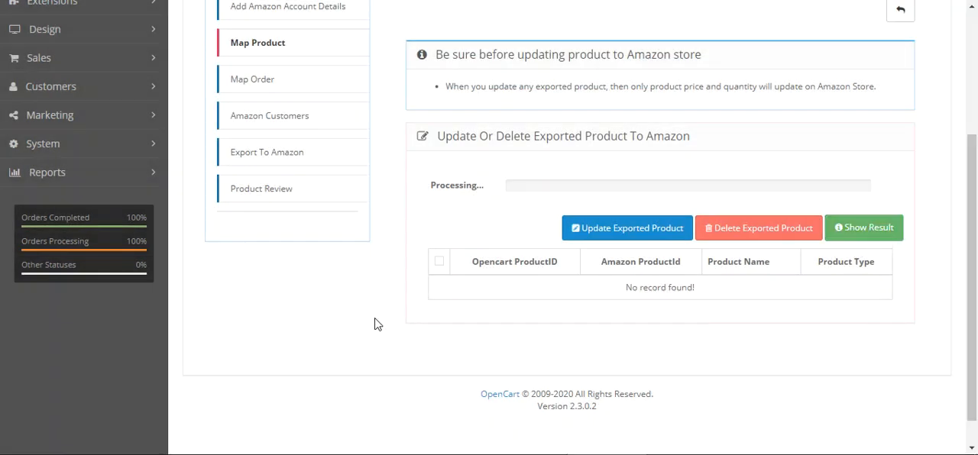
scroll(542, 257, "up", 1)
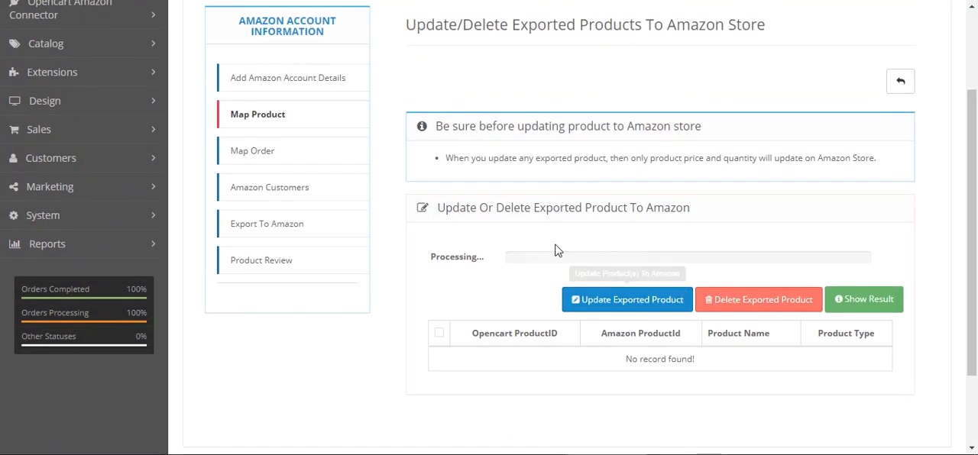
left_click(902, 86)
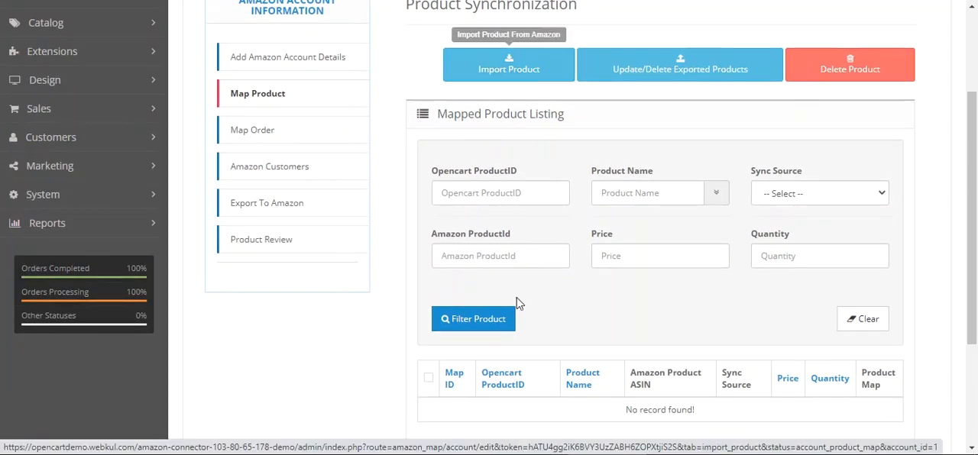
Examine the Import Order page under Map Order with its Generate Report Id option, and view the synchronized Amazon customer list
left_click(295, 138)
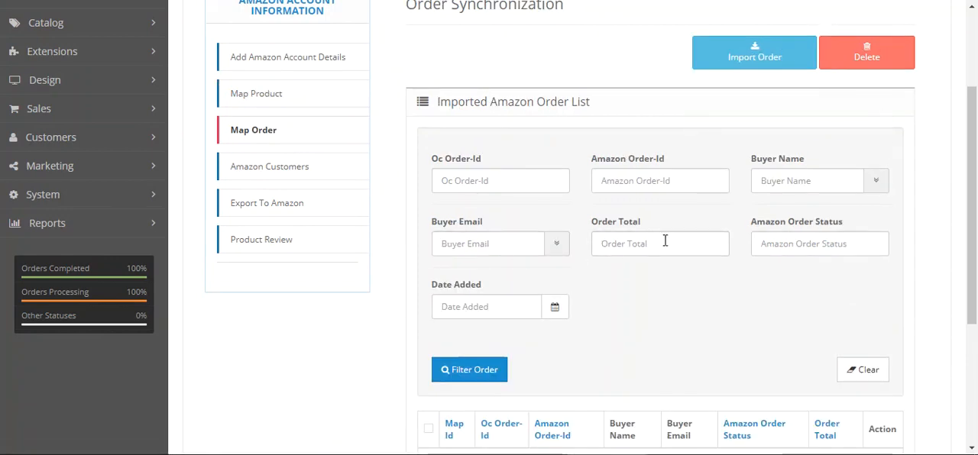
scroll(662, 251, "down", 3)
scroll(672, 221, "up", 4)
left_click(750, 128)
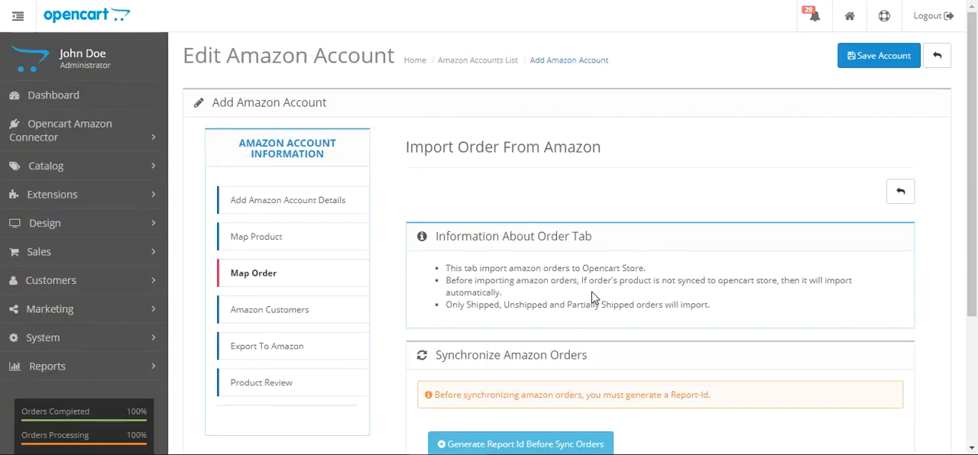
scroll(894, 289, "down", 2)
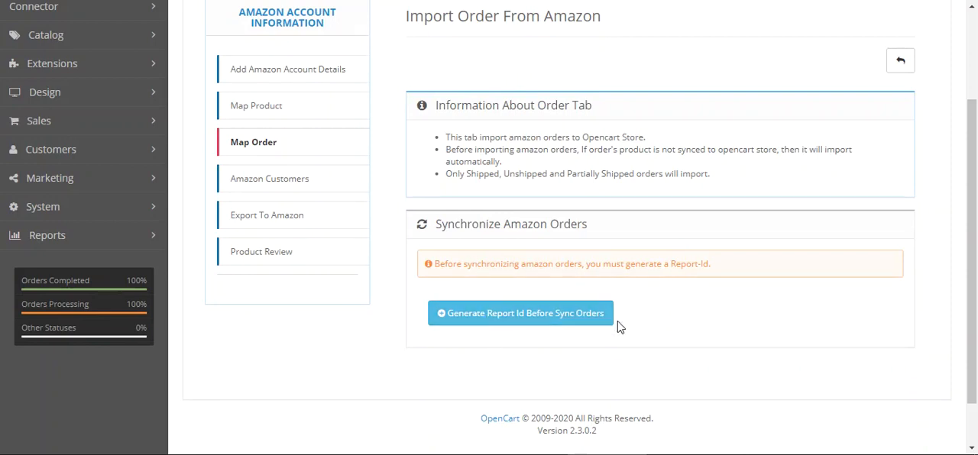
left_click(517, 322)
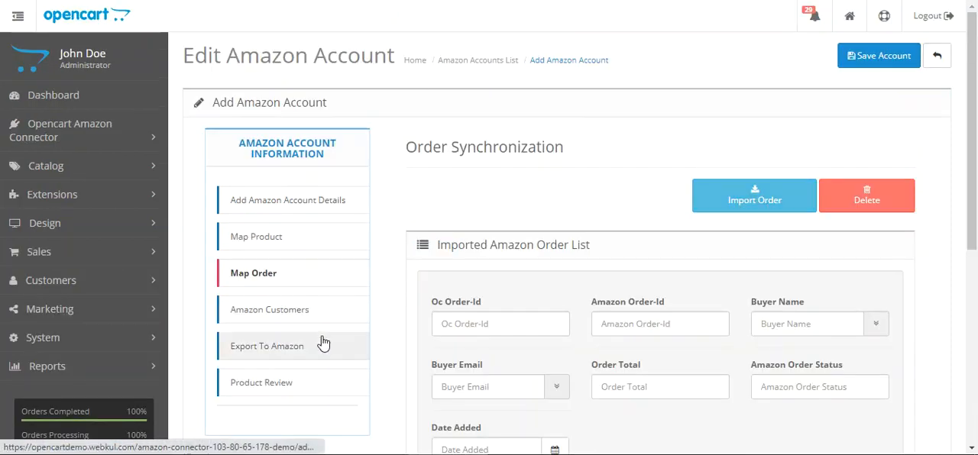
left_click(303, 317)
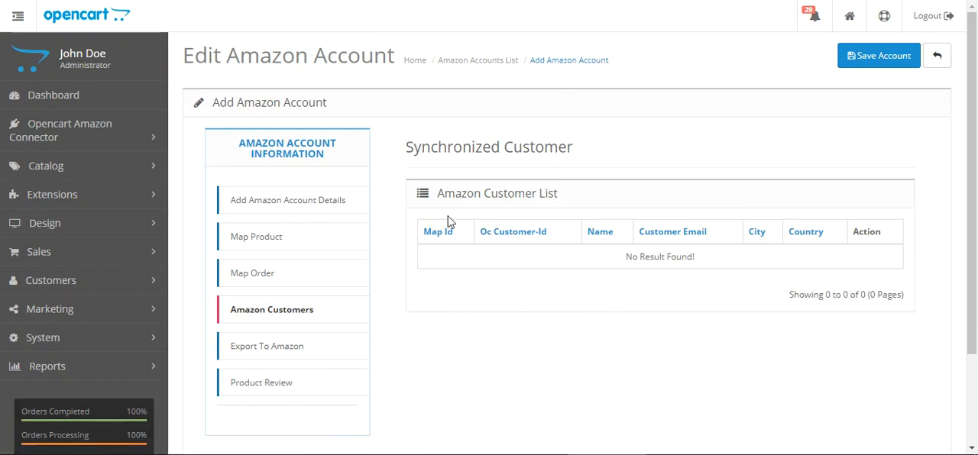
scroll(306, 386, "down", 2)
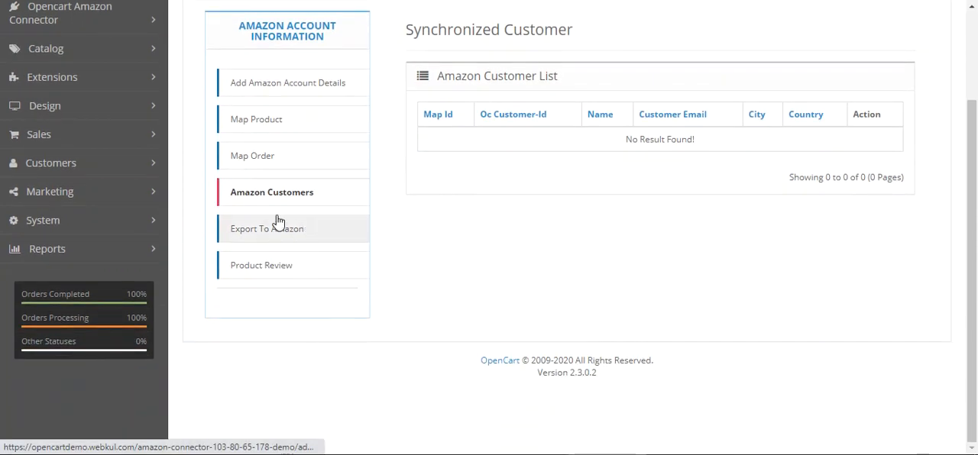
Open the Export To Amazon page and try to export the HTC Touch HD product to the Amazon store
left_click(321, 238)
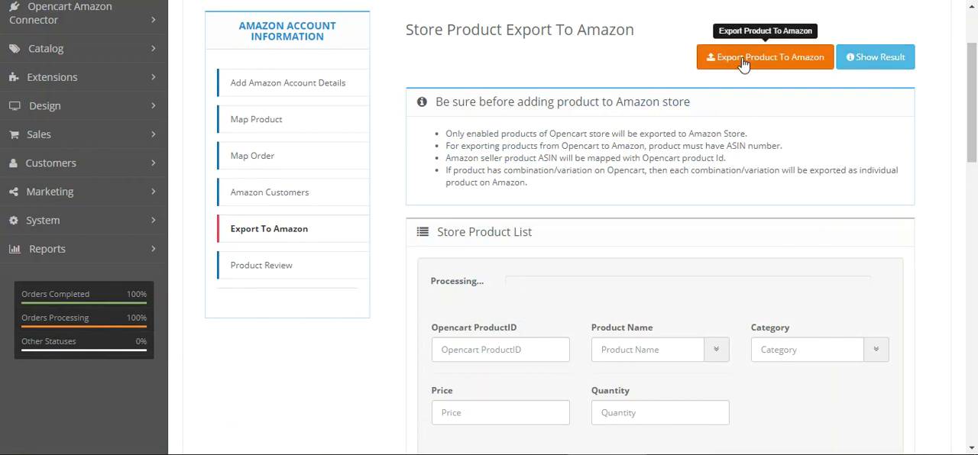
left_click(767, 63)
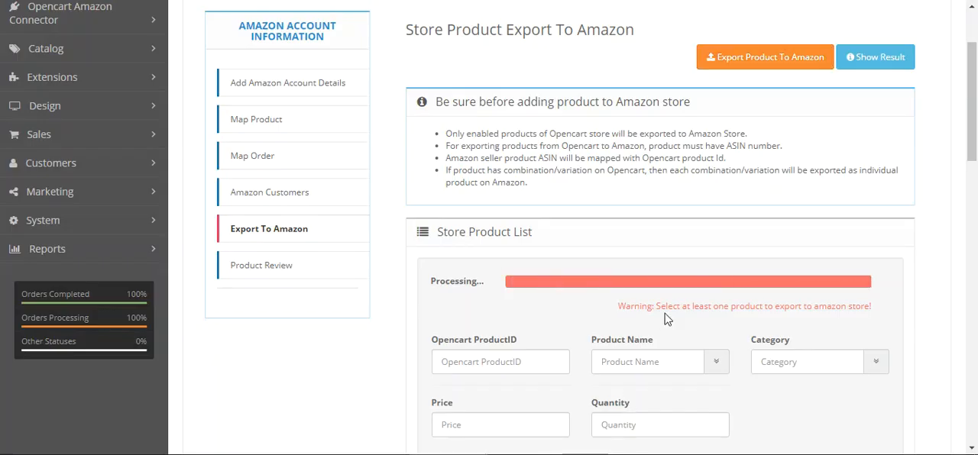
scroll(946, 134, "down", 4)
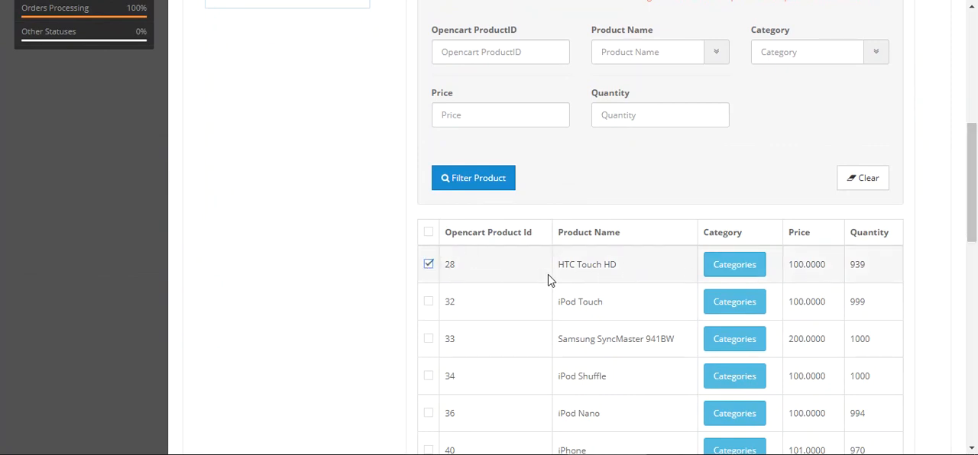
scroll(550, 280, "up", 4)
left_click(761, 42)
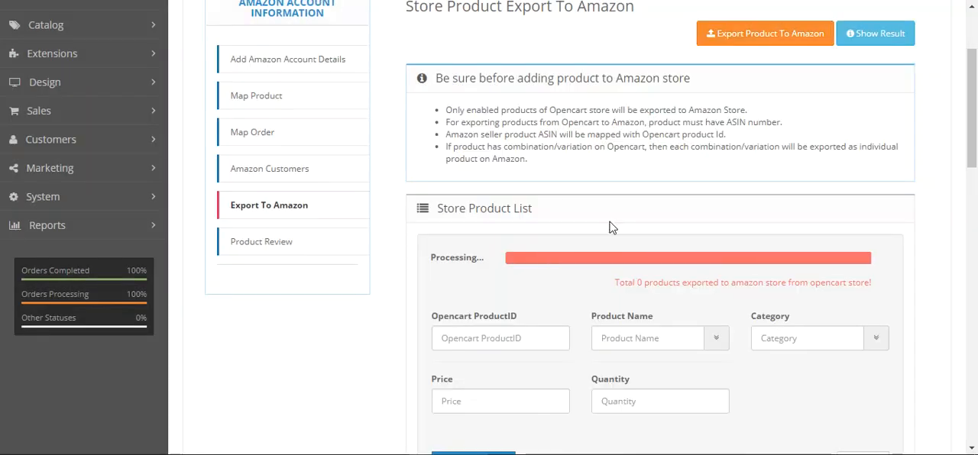
Examine the notes and product filters on the Export To Amazon page, and view the account's Product Review list
left_click_drag(977, 127, 976, 133)
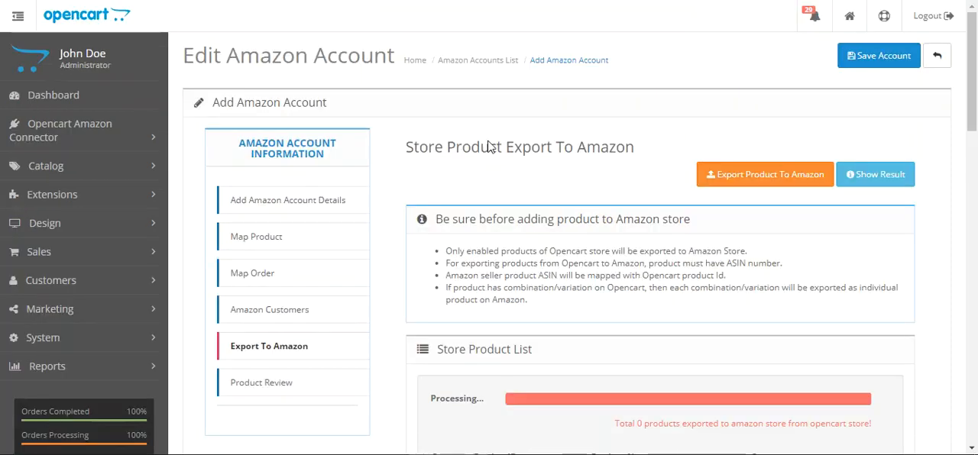
left_click_drag(976, 104, 975, 153)
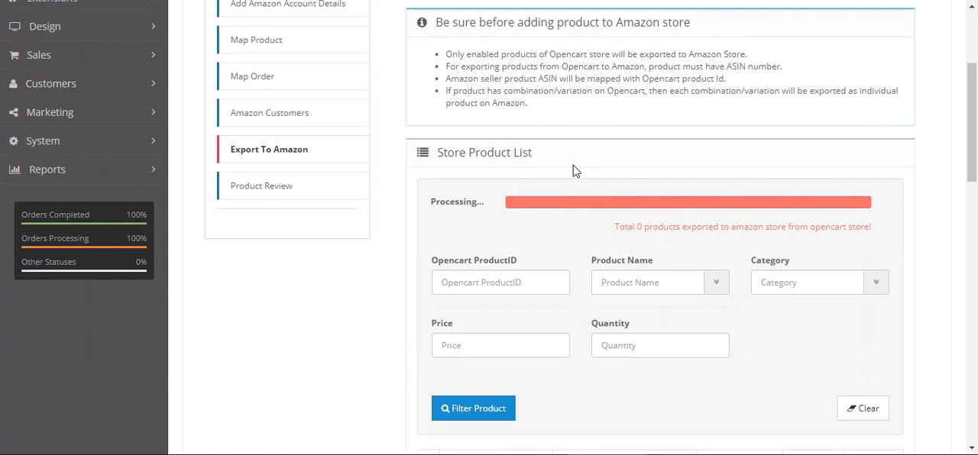
left_click_drag(439, 24, 681, 23)
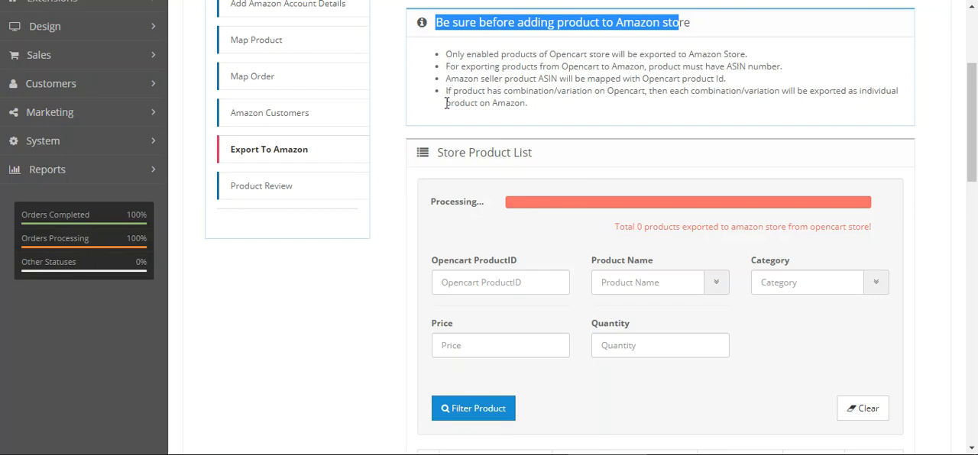
scroll(443, 191, "down", 2)
scroll(476, 270, "up", 2)
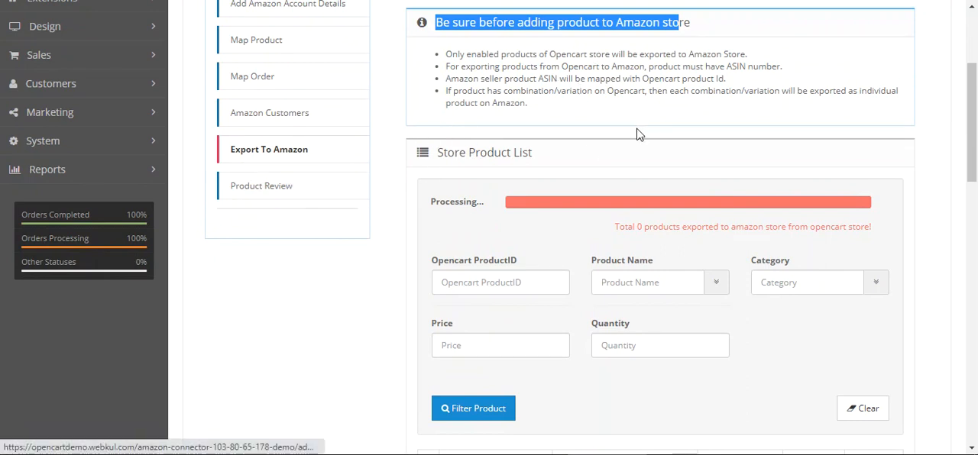
left_click(273, 197)
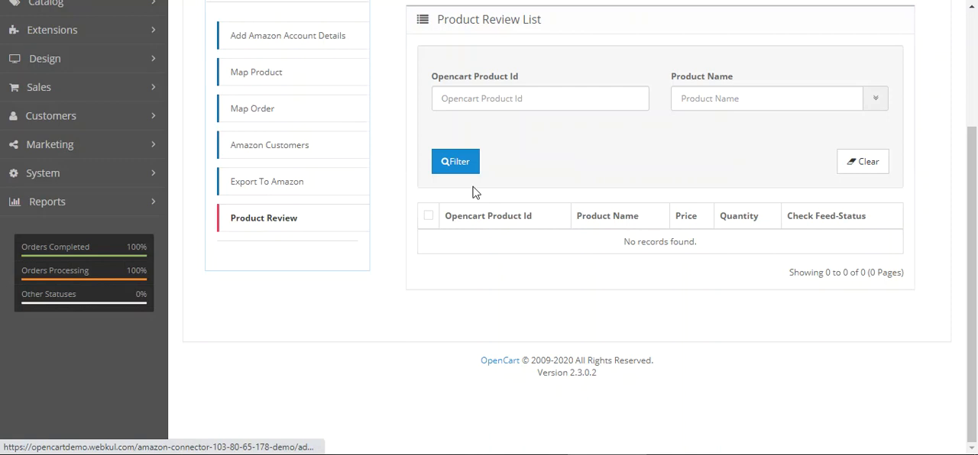
scroll(487, 203, "up", 3)
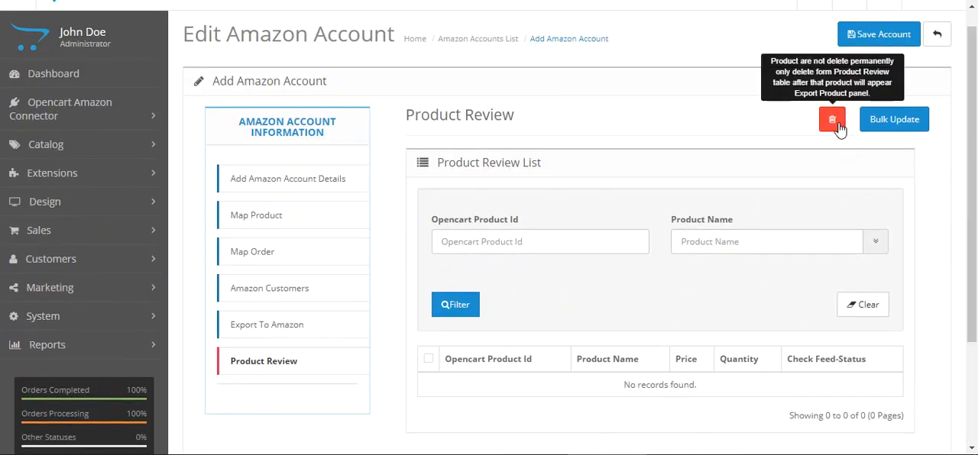
Open the connector's Manage Price Rules and Map Product Data pages in separate browser tabs
left_click(122, 109)
right_click(92, 185)
left_click(122, 197)
right_click(81, 208)
left_click(113, 217)
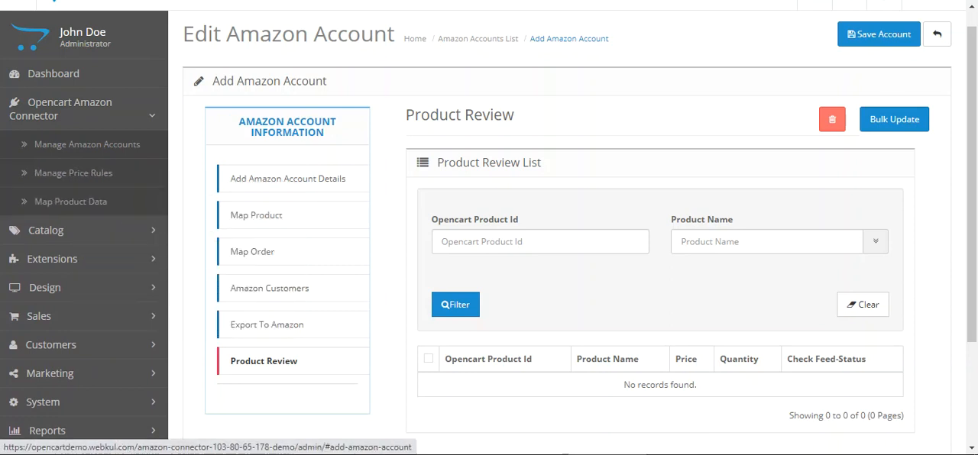
Switch to the Amazon Price/Quantity Rules List and examine its filters and existing quantity and price rules
left_click(577, 1)
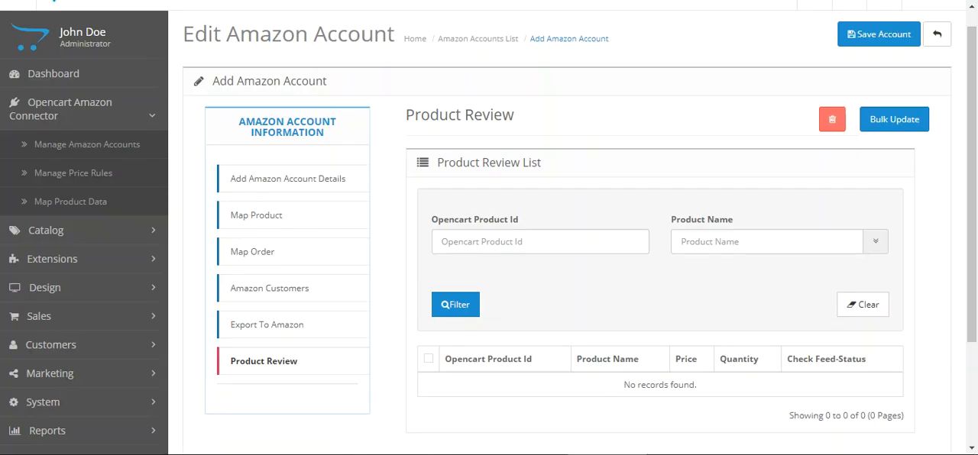
key("ctrl+Tab")
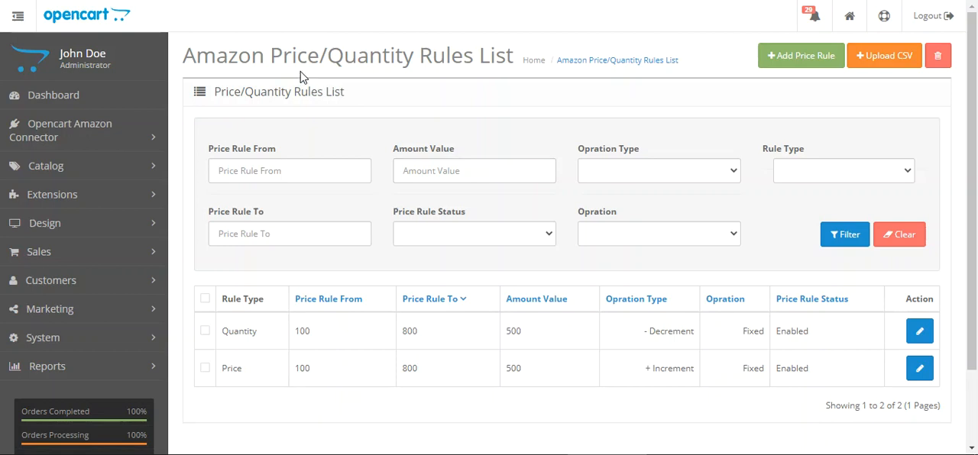
left_click_drag(241, 57, 490, 58)
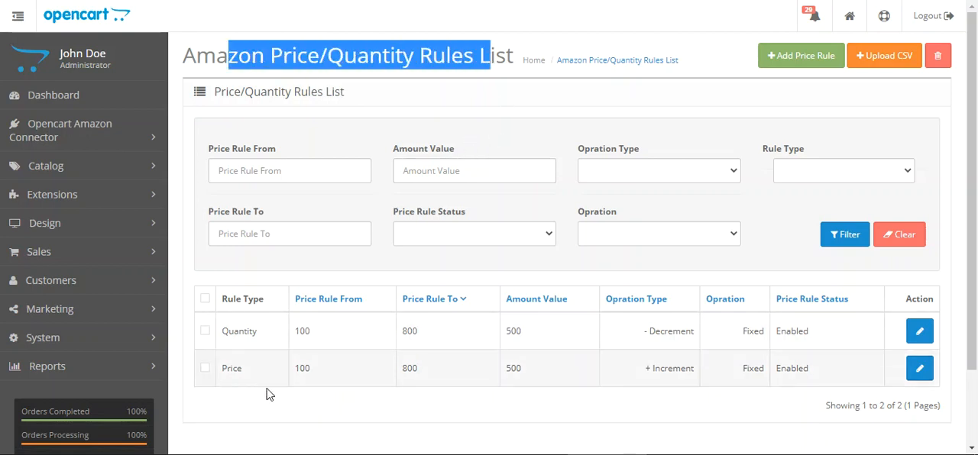
left_click(237, 299)
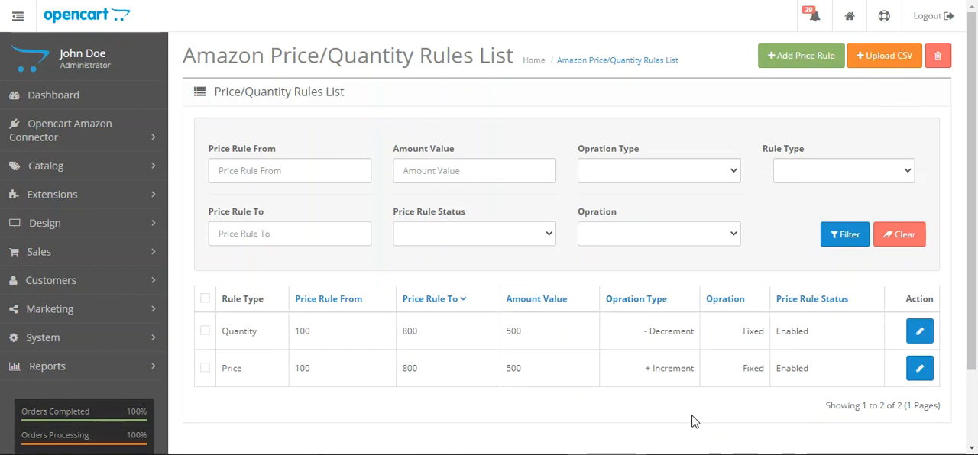
Open the form for adding a price/quantity rule and examine the Price and Quantity choices for Rule Type
left_click(790, 61)
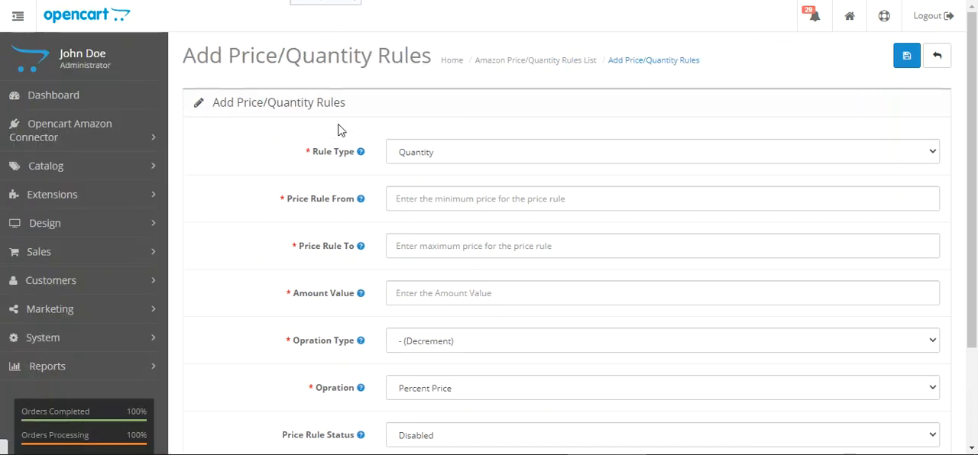
scroll(321, 126, "down", 2)
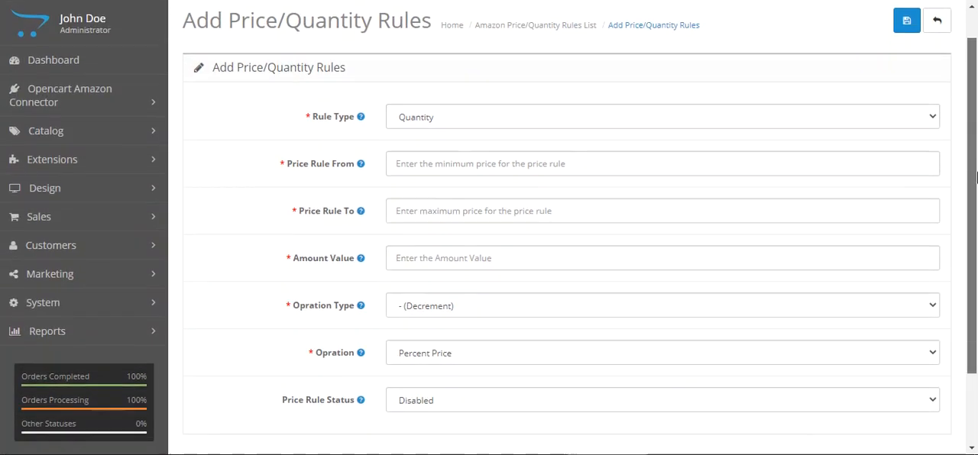
left_click(453, 103)
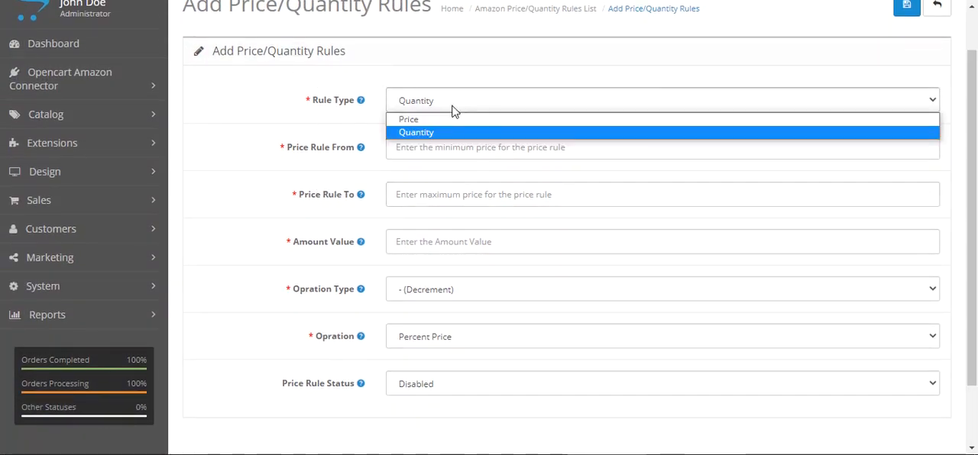
left_click(449, 122)
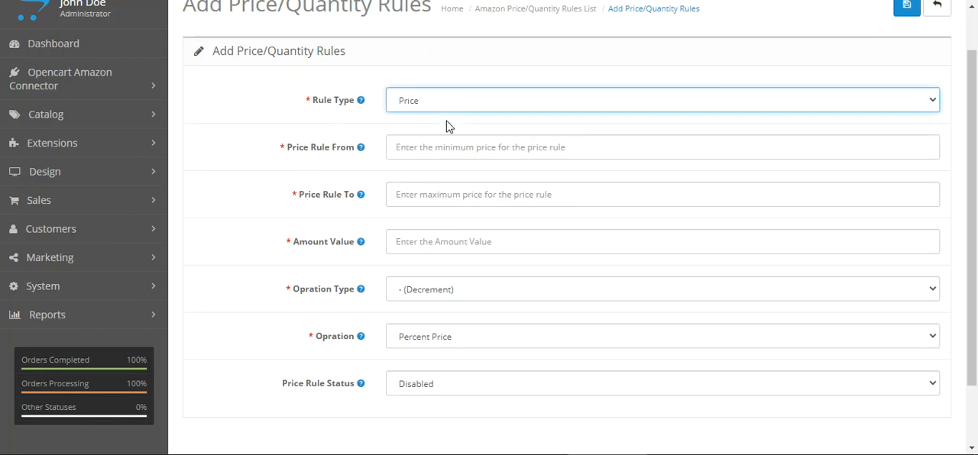
left_click(449, 105)
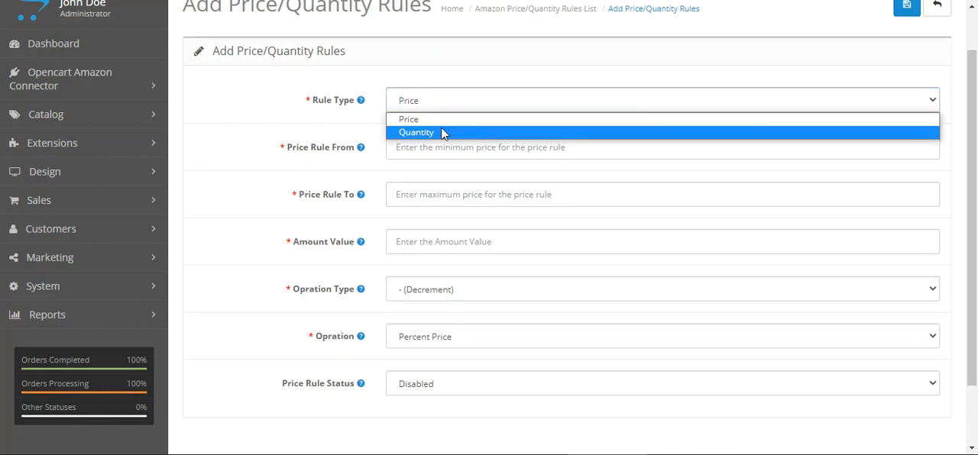
left_click(443, 131)
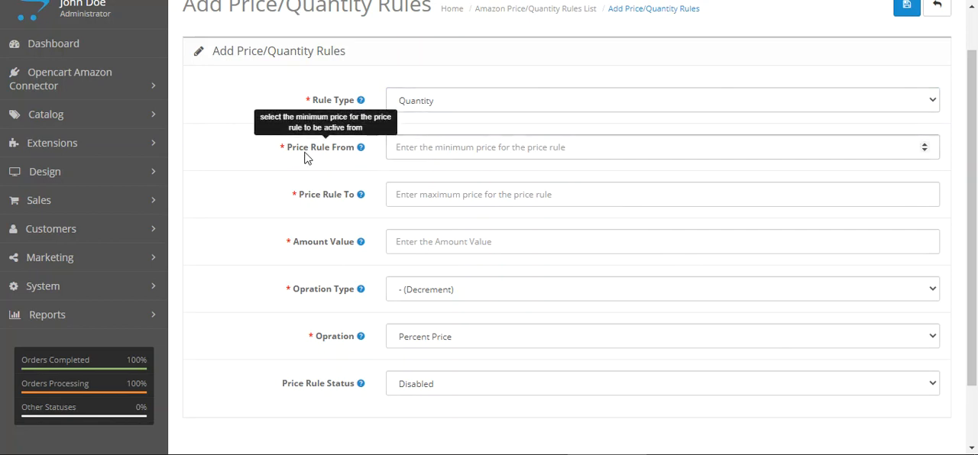
Examine the Price Rule From, Price Rule To and Amount Value fields of the new rule
left_click_drag(310, 149, 342, 156)
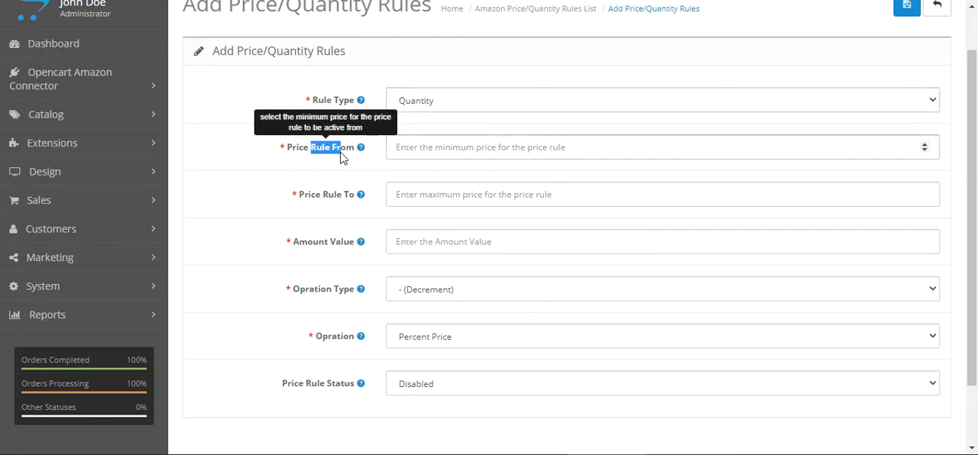
left_click(438, 149)
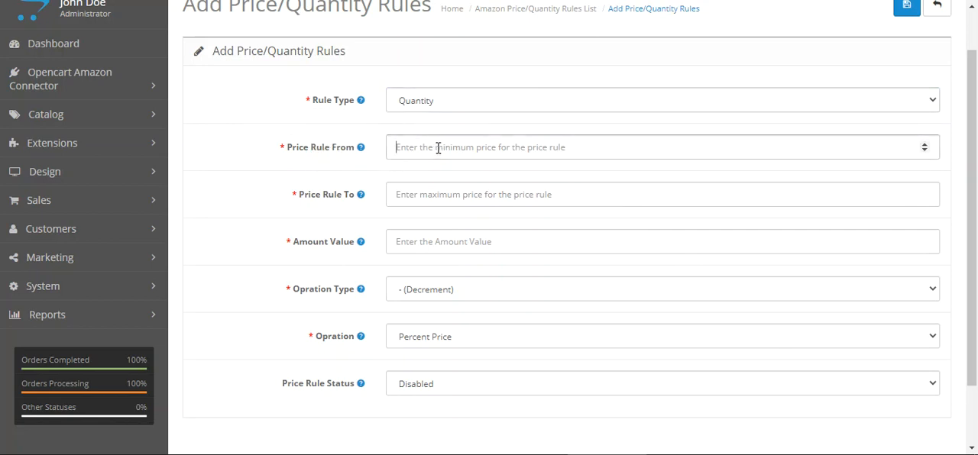
left_click(876, 153)
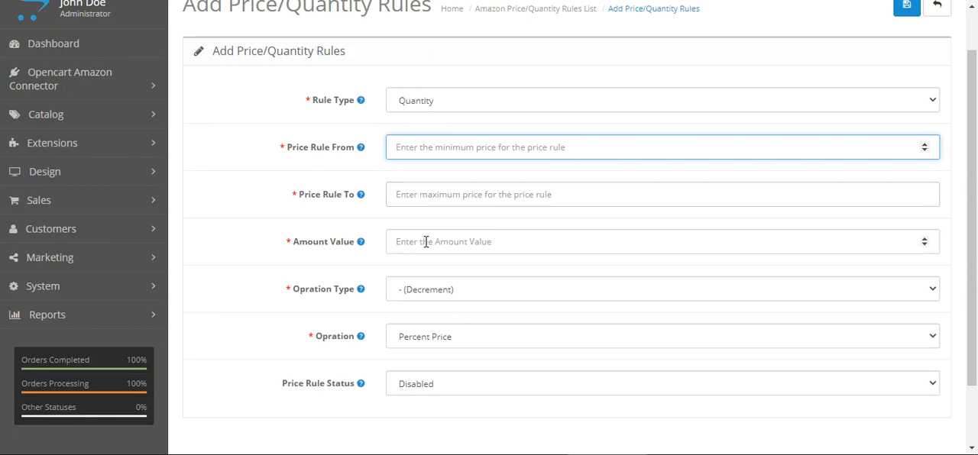
left_click(469, 246)
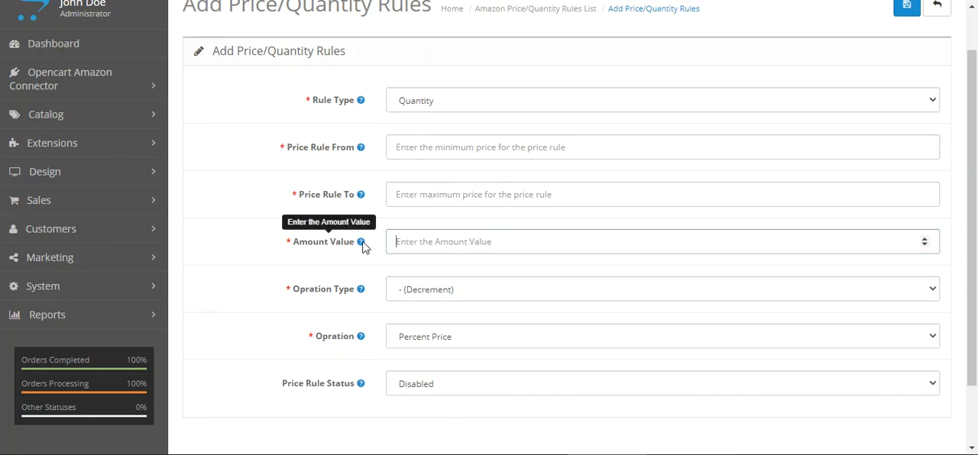
Examine the choices for operation type, operation and Price Rule Status on the new rule form
scroll(389, 274, "down", 1)
left_click(489, 227)
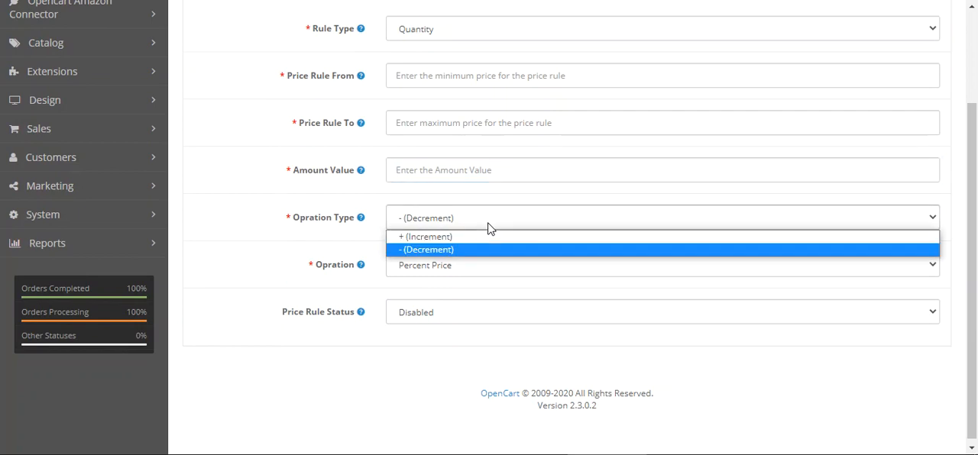
left_click(315, 254)
left_click(478, 271)
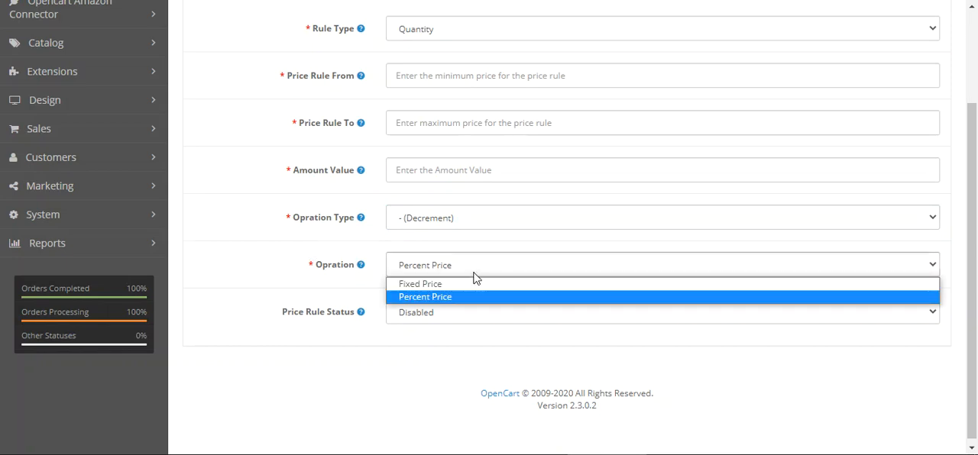
left_click(267, 293)
left_click(460, 313)
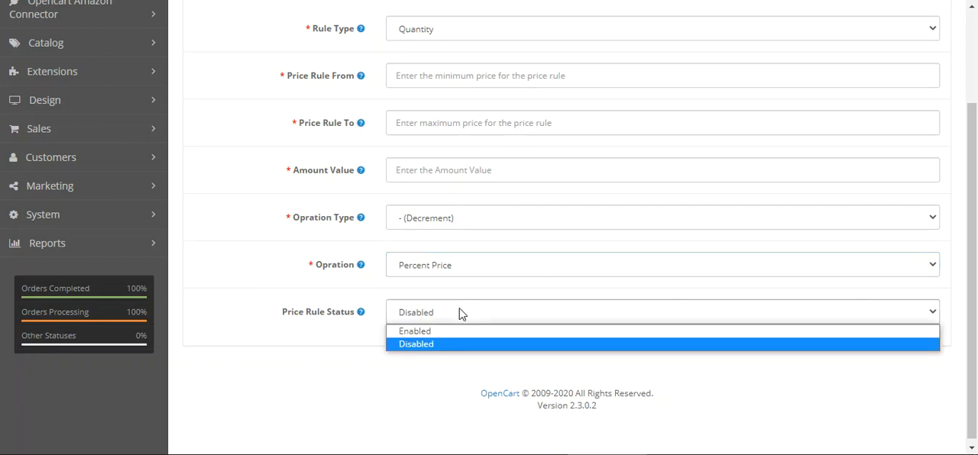
left_click(324, 161)
Set the new rule's Rule Type to Price, review the remaining fields, and return to the rules list without saving
scroll(323, 164, "up", 2)
left_click(450, 163)
left_click(454, 173)
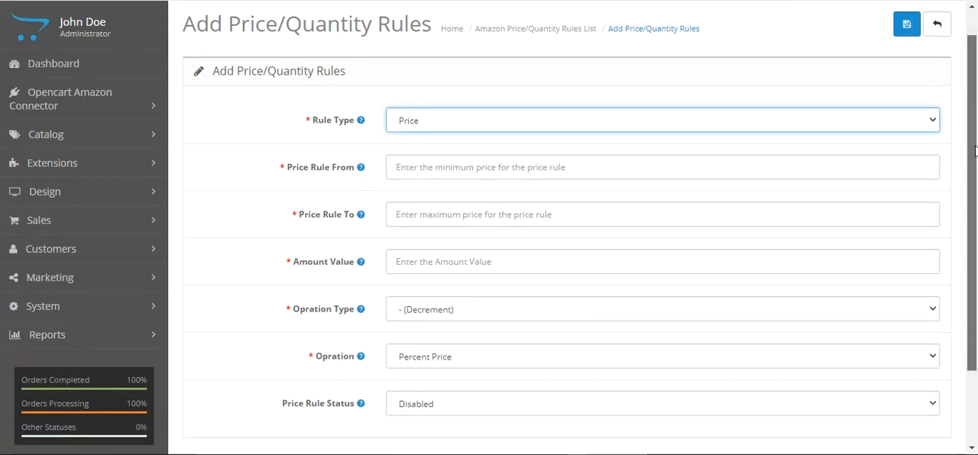
scroll(540, 165, "down", 3)
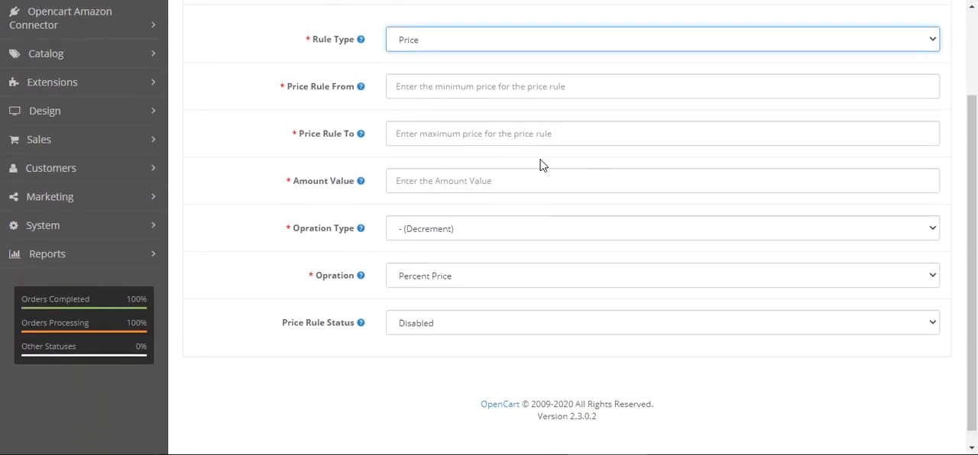
left_click(459, 280)
left_click(460, 281)
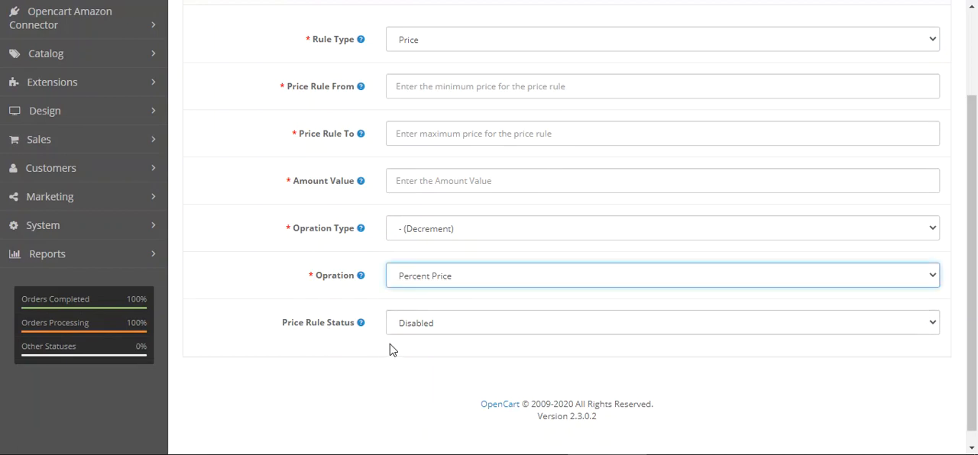
scroll(971, 317, "up", 3)
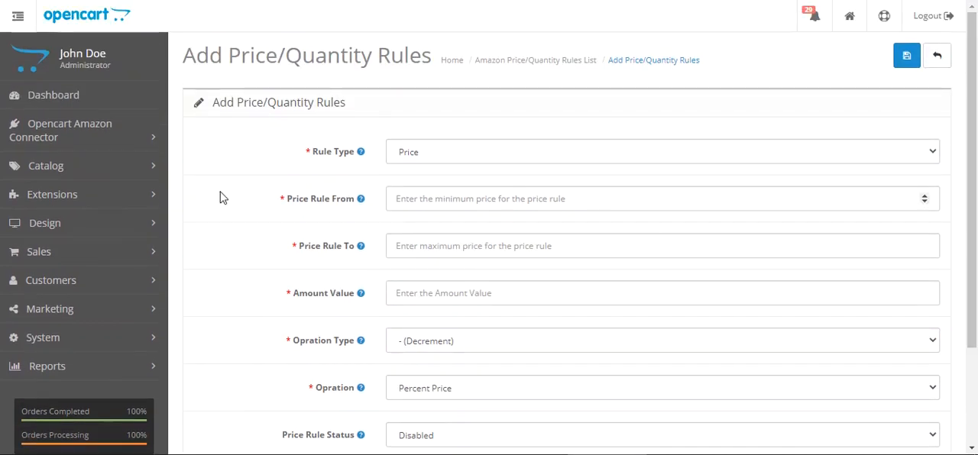
left_click(936, 56)
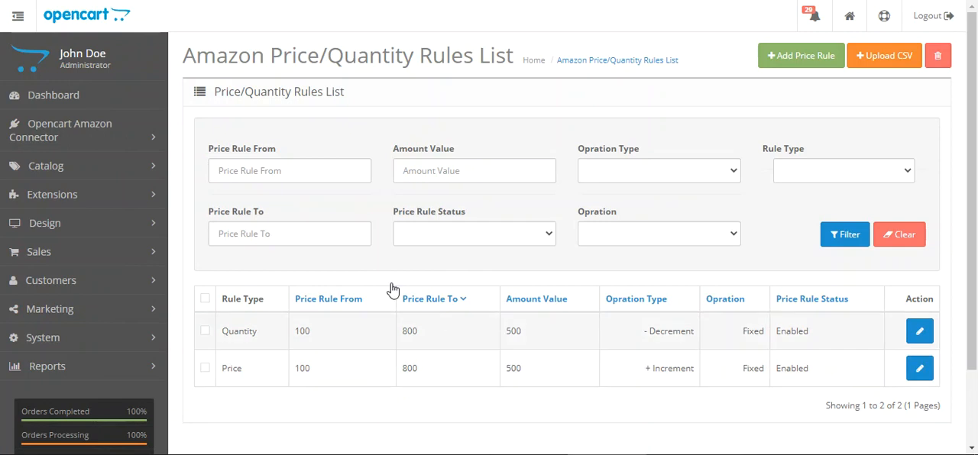
Open the page for adding rules with a CSV file and choose Price as the Rule Type
left_click(885, 64)
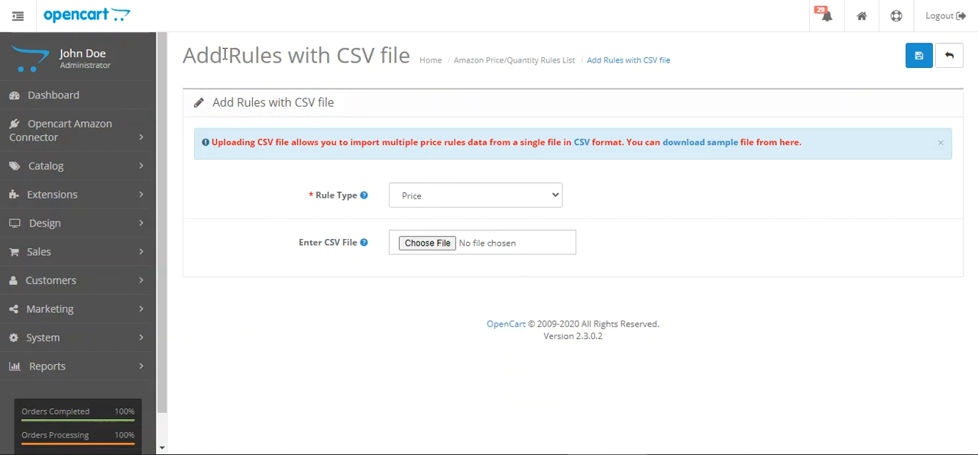
left_click_drag(224, 55, 410, 55)
left_click(714, 227)
left_click(452, 197)
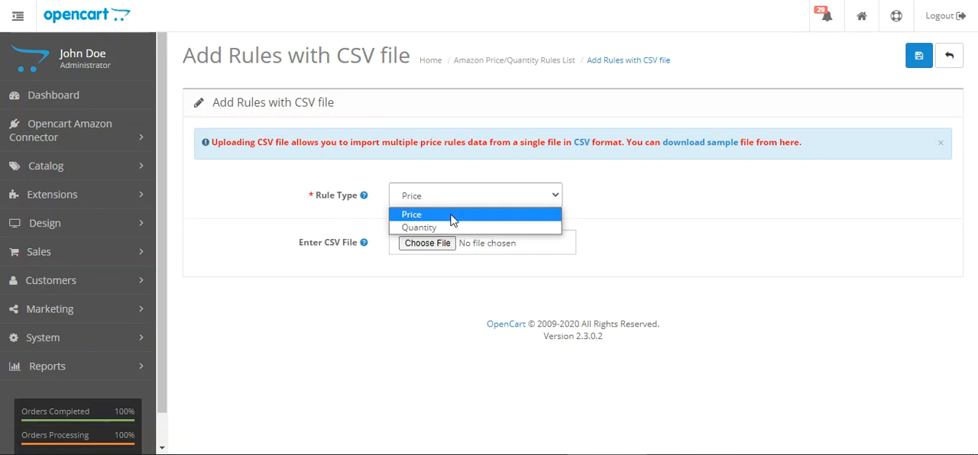
left_click(456, 219)
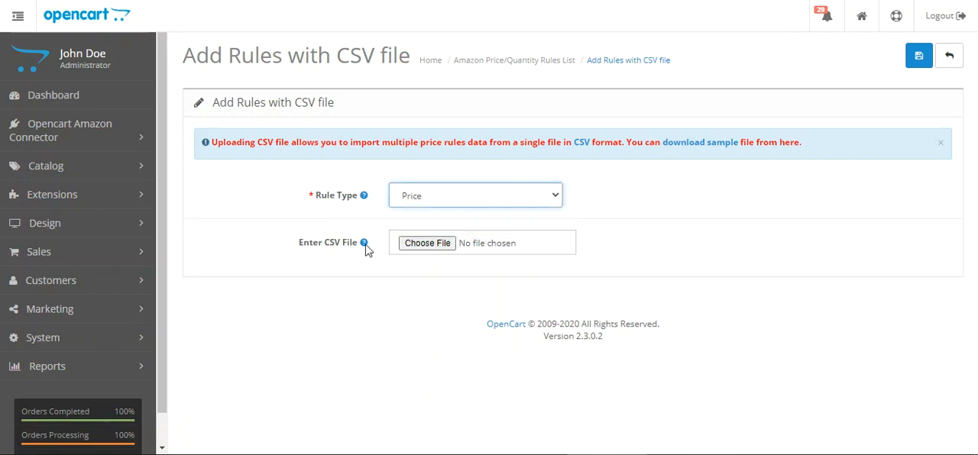
Download the sample CSV file for importing price rules
left_click_drag(302, 243, 365, 258)
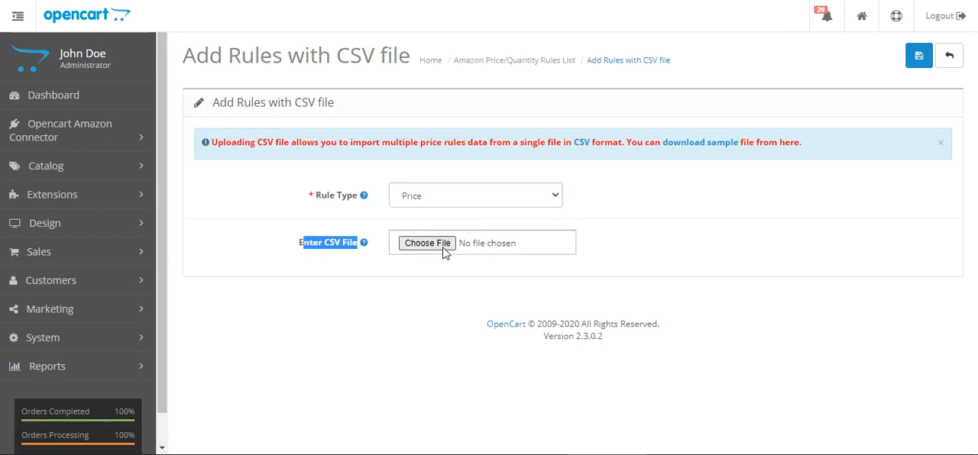
left_click(641, 232)
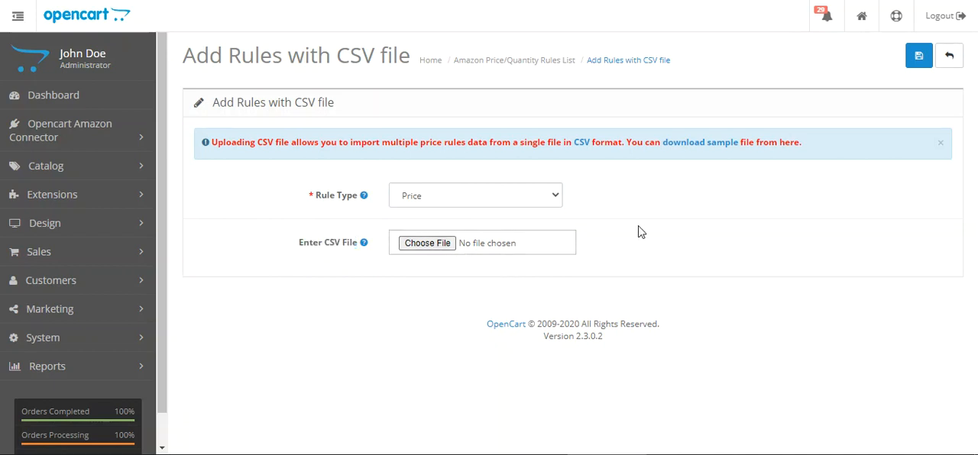
right_click(703, 148)
left_click(728, 156)
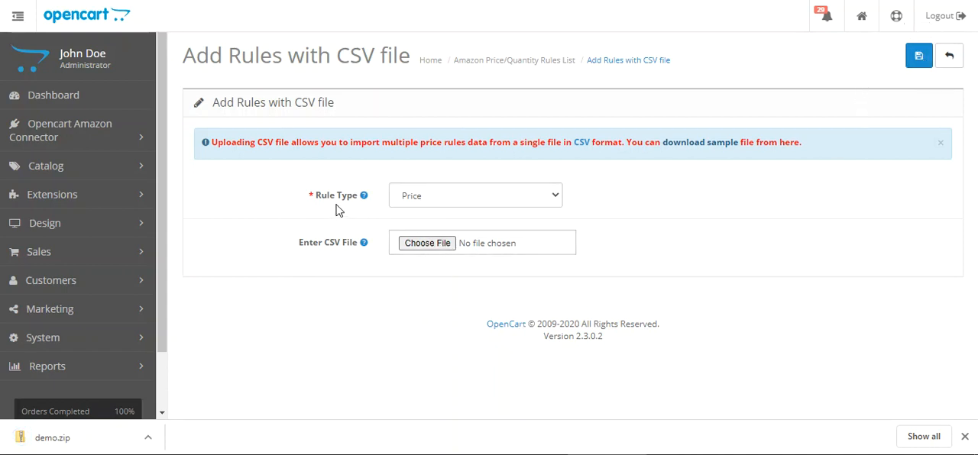
left_click(421, 200)
left_click(391, 312)
Open price_rules.csv from the downloaded demo.zip in the spreadsheet editor and widen the columns to show the full headers
left_click(63, 444)
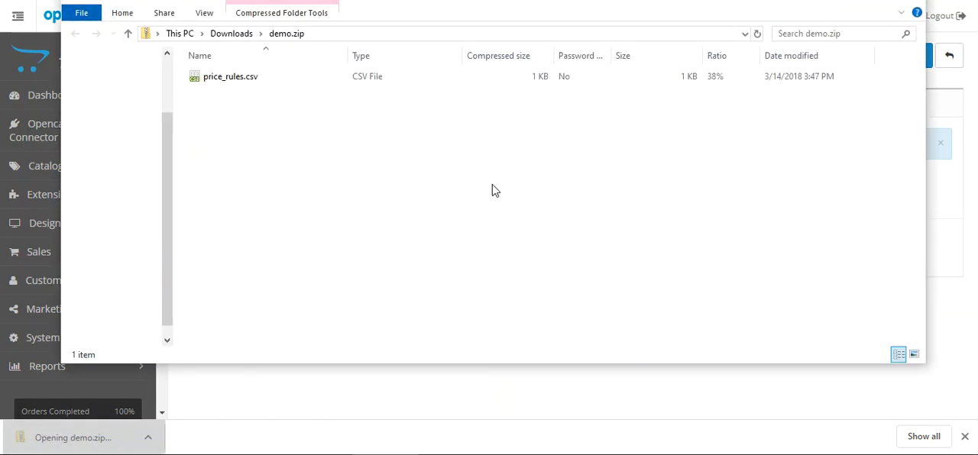
left_click(233, 83)
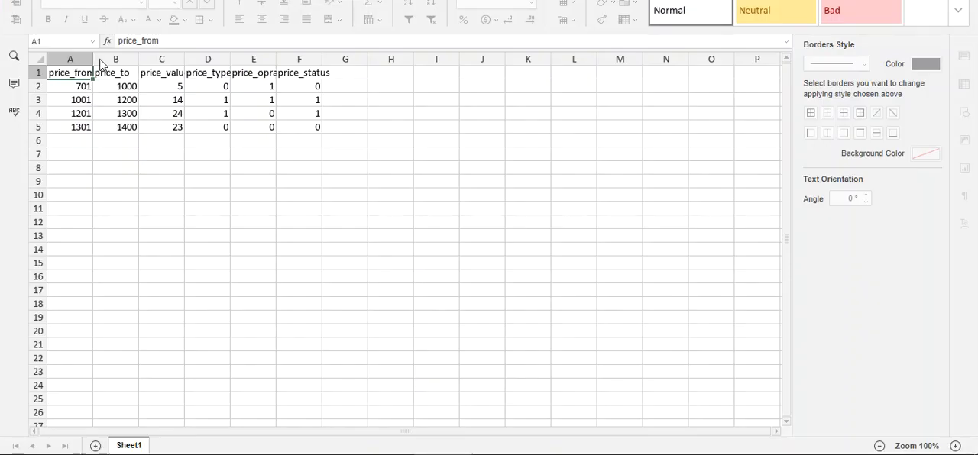
left_click_drag(93, 65, 97, 66)
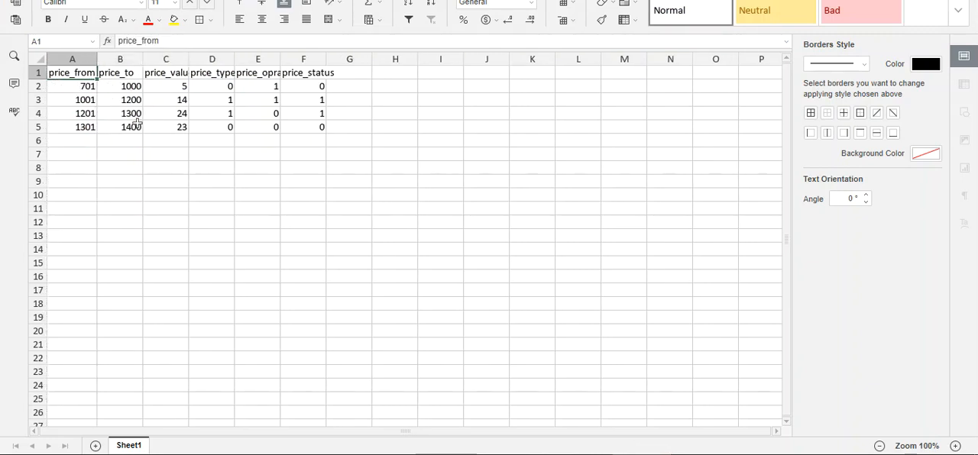
left_click_drag(189, 59, 243, 59)
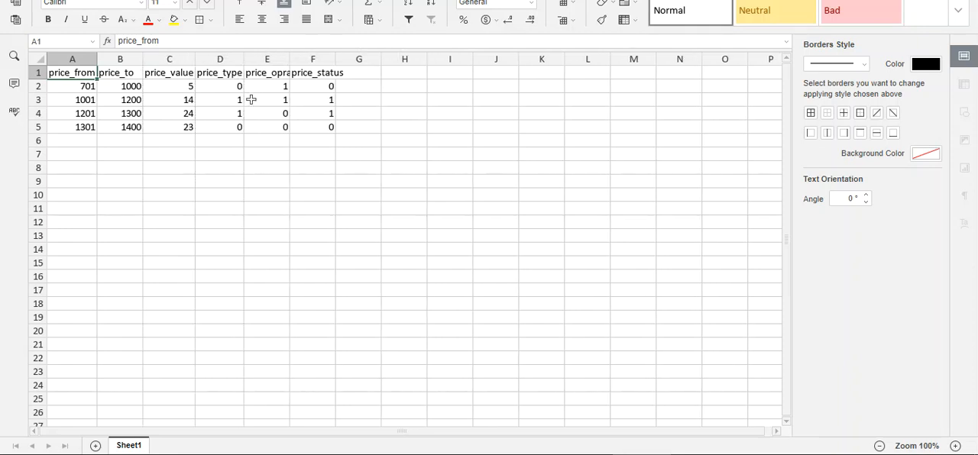
double_click(289, 58)
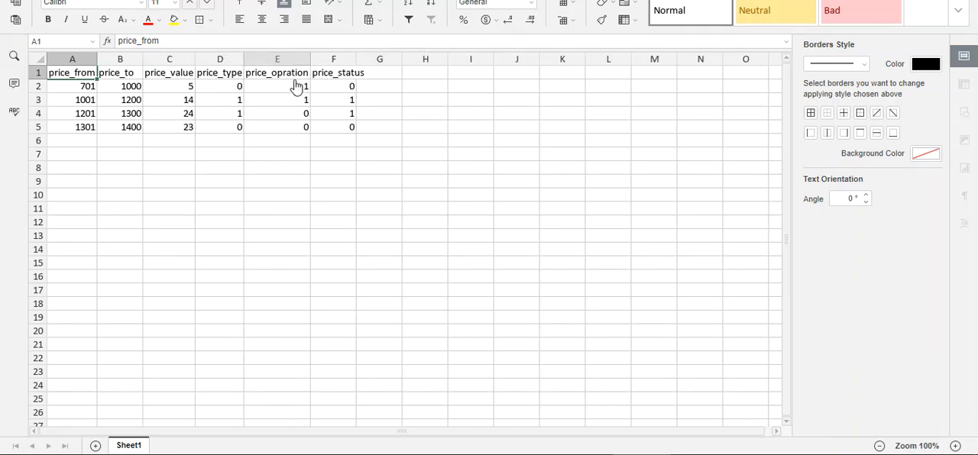
double_click(356, 58)
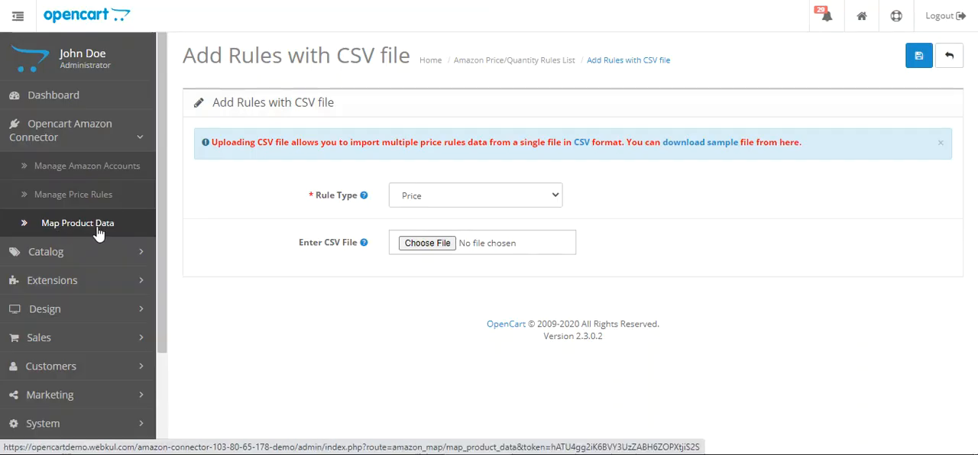
Return to the OpenCart admin, open the Map Product Data page and examine the Map Product List
left_click(706, 1)
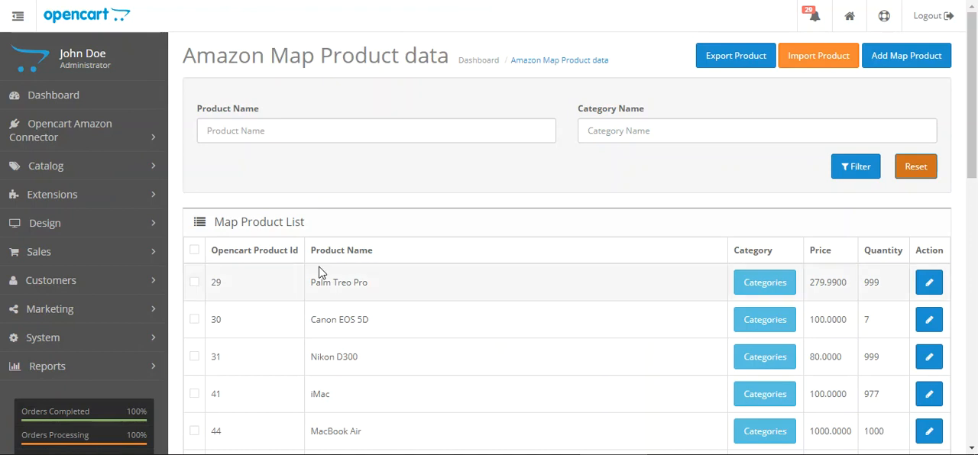
scroll(322, 275, "down", 1)
scroll(351, 287, "up", 1)
scroll(431, 318, "down", 1)
scroll(489, 283, "up", 1)
left_click_drag(223, 252, 288, 261)
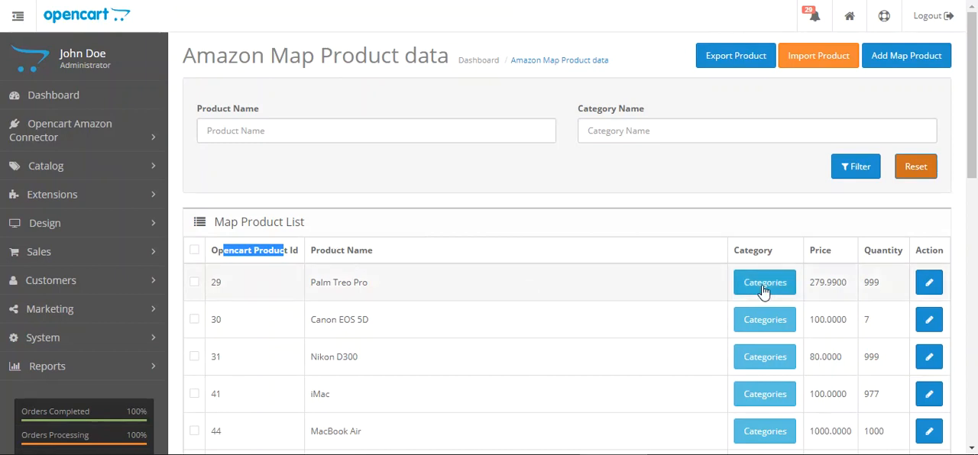
scroll(874, 119, "down", 2)
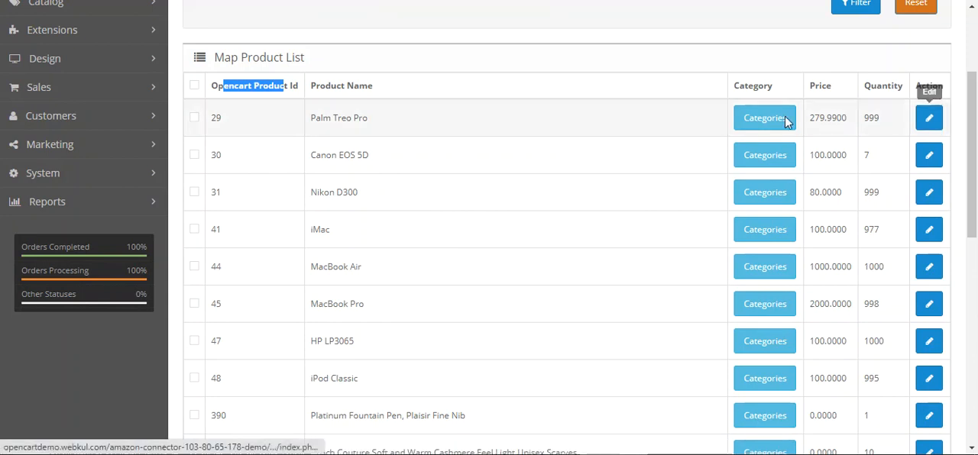
scroll(375, 131, "up", 2)
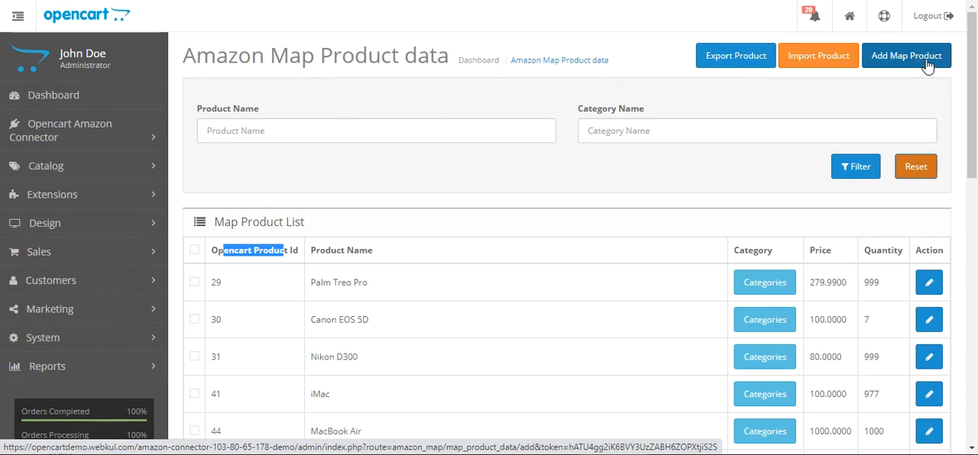
Export the map product data to a CSV file, then view the CSV import page and return to the product list
left_click(732, 61)
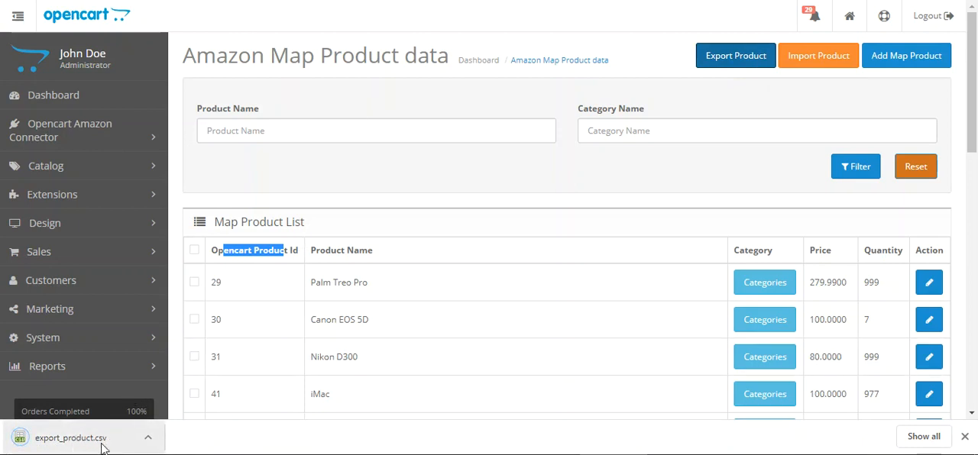
left_click(819, 59)
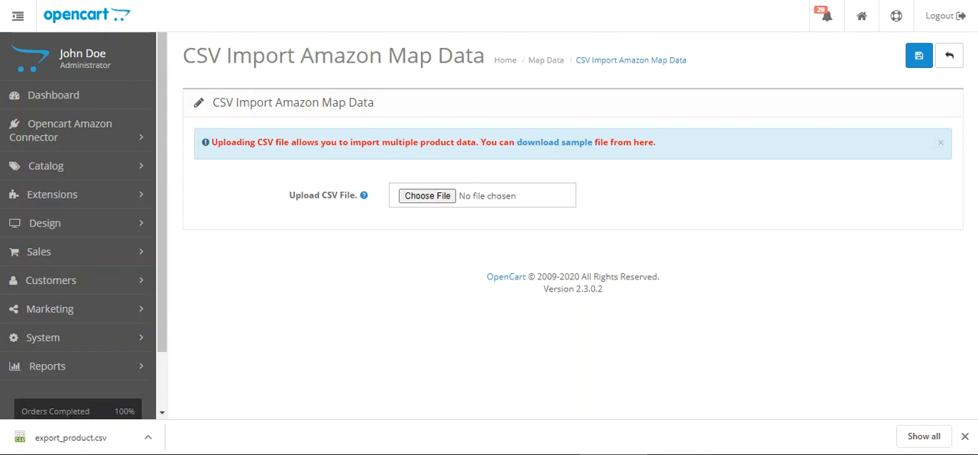
left_click(951, 61)
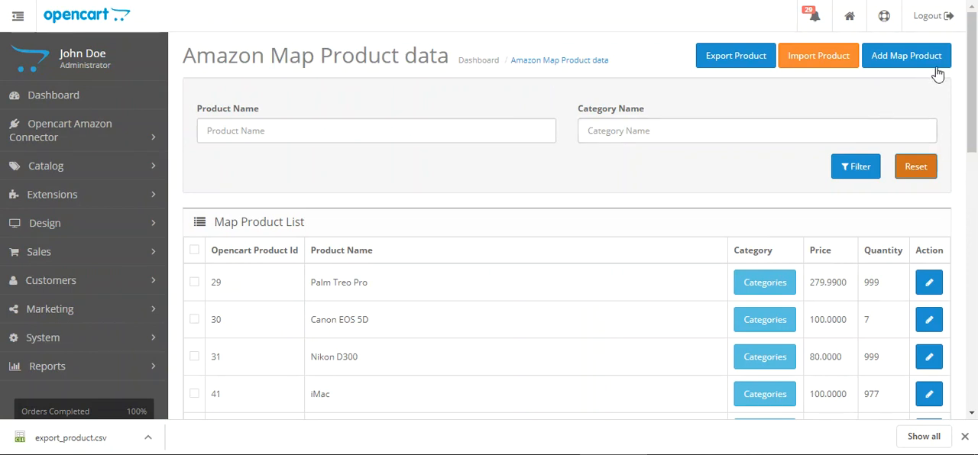
Start adding a map product and set its Unique Identification Number type to ASIN
left_click(902, 61)
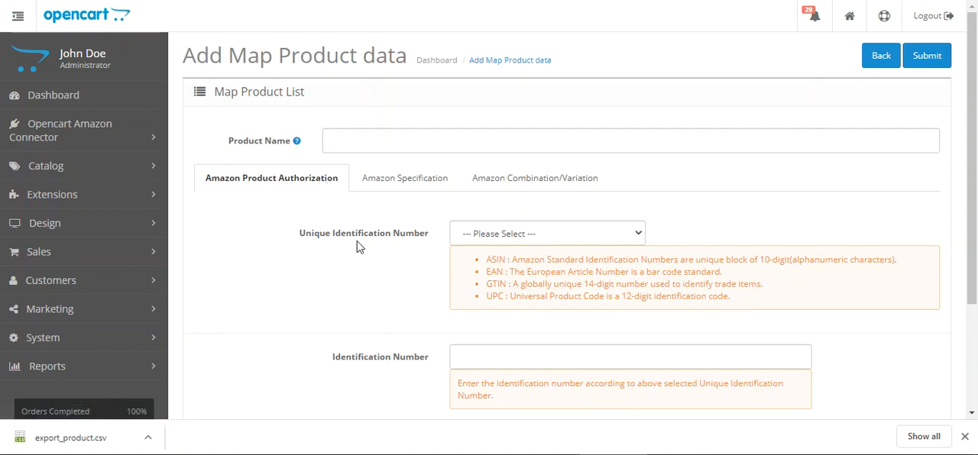
left_click(630, 236)
left_click(593, 266)
scroll(435, 275, "down", 3)
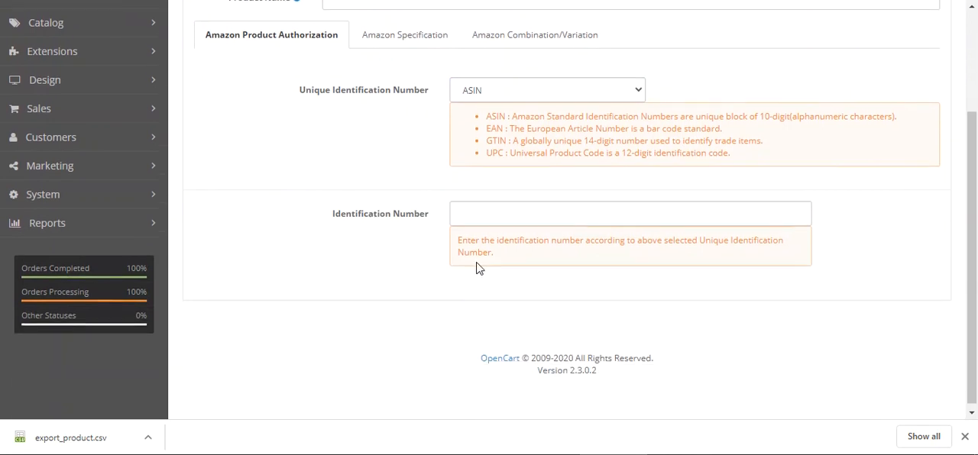
left_click(520, 215)
Add an empty row to the Amazon Specification of the new map product and view the available attributes
scroll(649, 293, "up", 3)
left_click(402, 183)
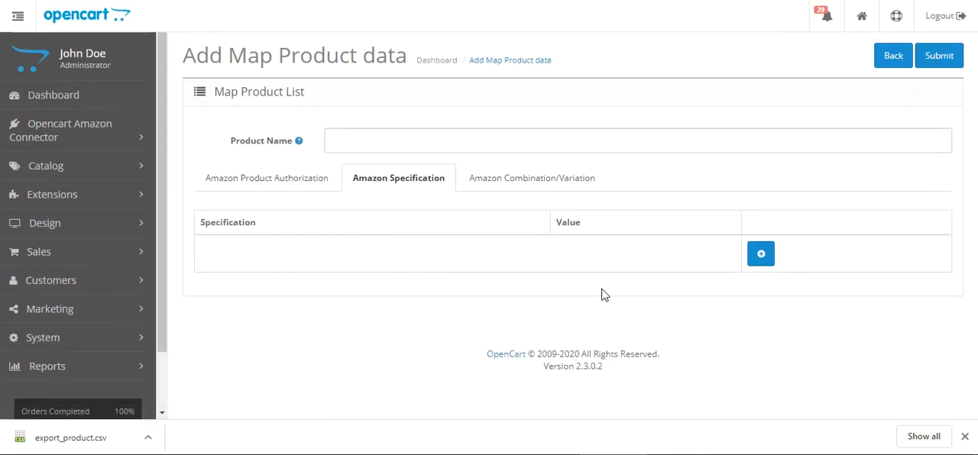
left_click(753, 254)
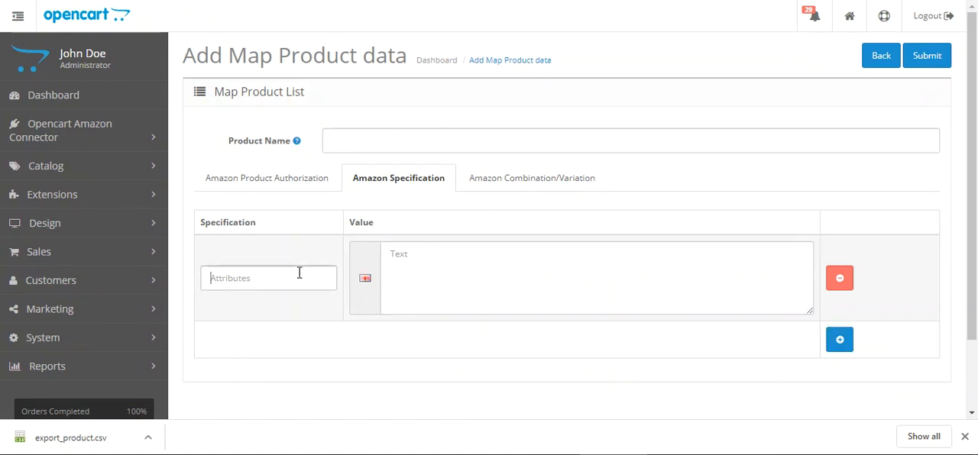
left_click(528, 262)
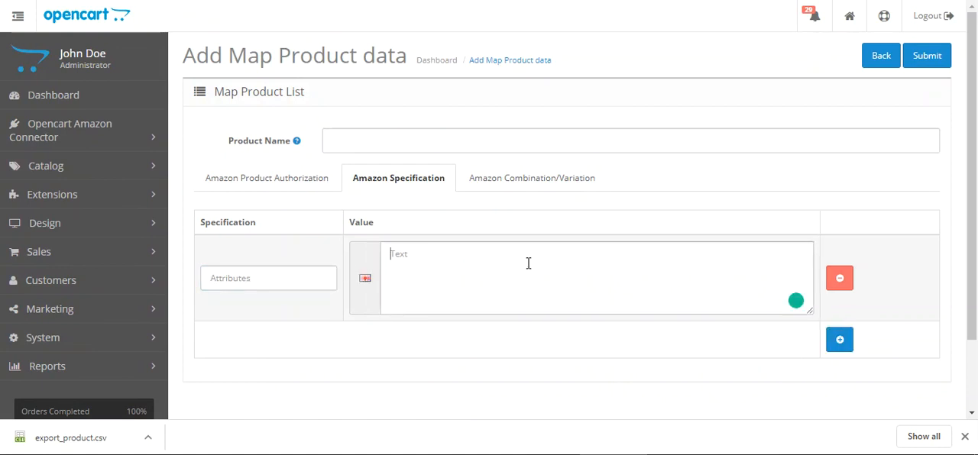
Select the Amazon variations Black # One Size, Blue # 6, XL - 95cm - 42inch - PACK OF 1, LODGE RED # Small and LODGE RED # Medium
left_click(522, 181)
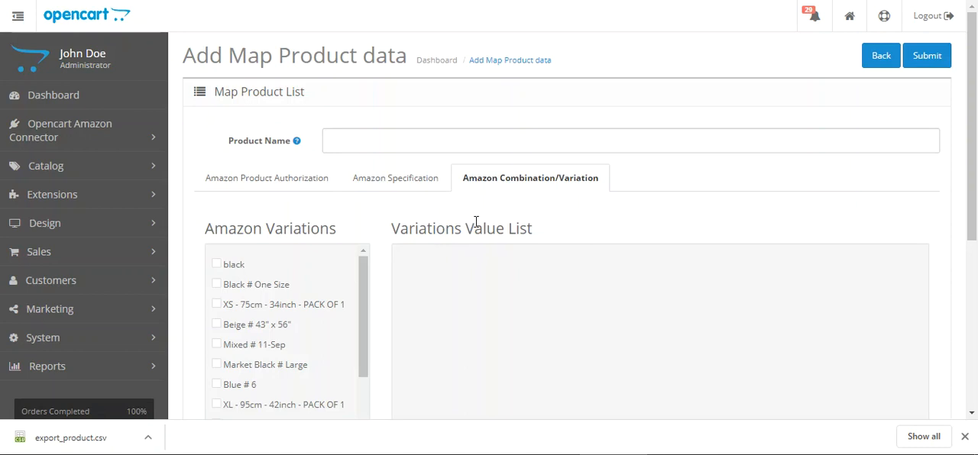
scroll(476, 222, "down", 2)
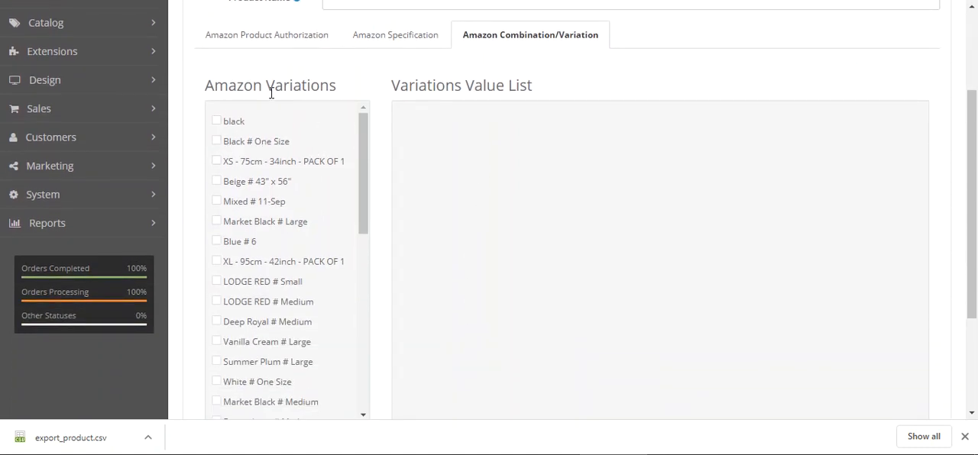
left_click_drag(228, 90, 312, 90)
left_click(327, 89)
left_click_drag(238, 89, 304, 90)
left_click(334, 90)
left_click(217, 141)
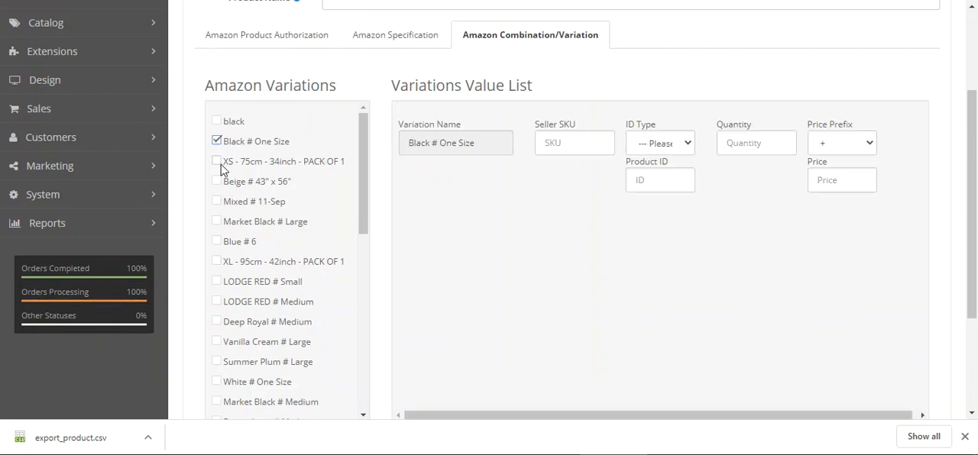
left_click(217, 241)
left_click(217, 261)
left_click(217, 281)
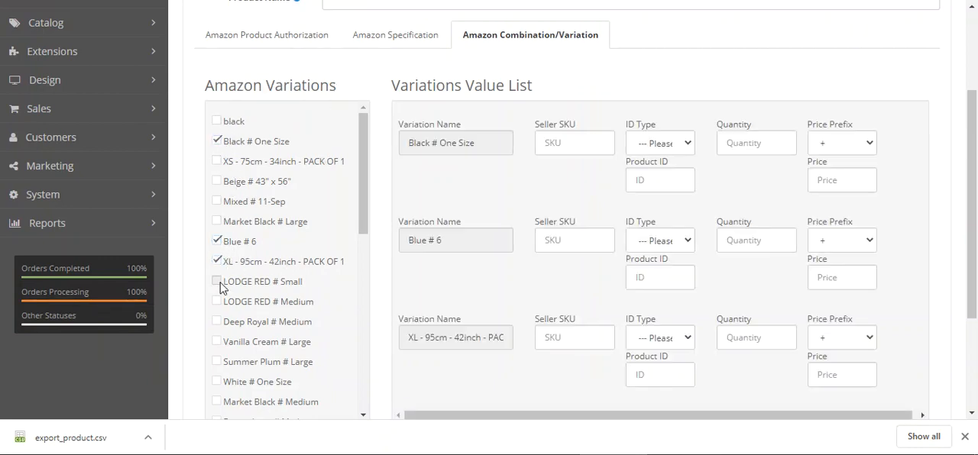
left_click(218, 301)
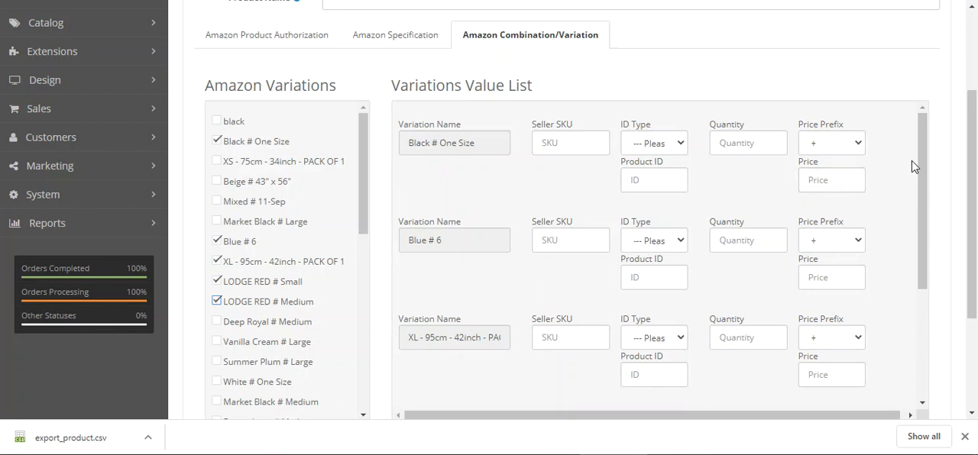
Examine the ID Type, Quantity and Price Prefix fields of the Black # One Size variation, and return to the product list without submitting
left_click(654, 143)
left_click(725, 174)
left_click(751, 139)
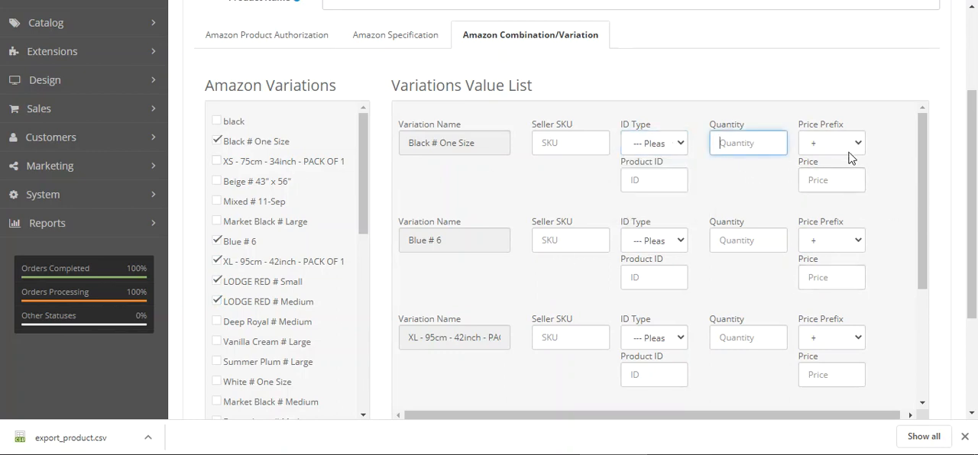
left_click(854, 142)
left_click(761, 186)
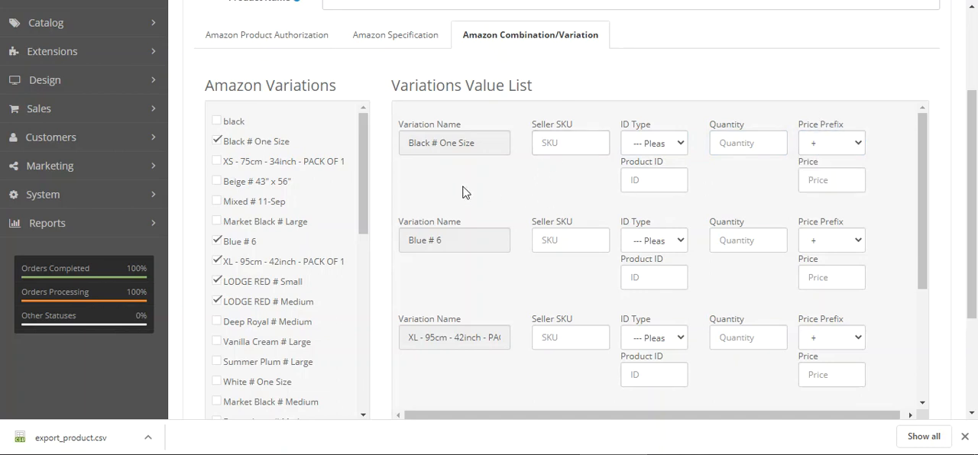
scroll(511, 280, "down", 2)
scroll(511, 279, "up", 2)
scroll(598, 247, "up", 1)
scroll(598, 247, "up", 3)
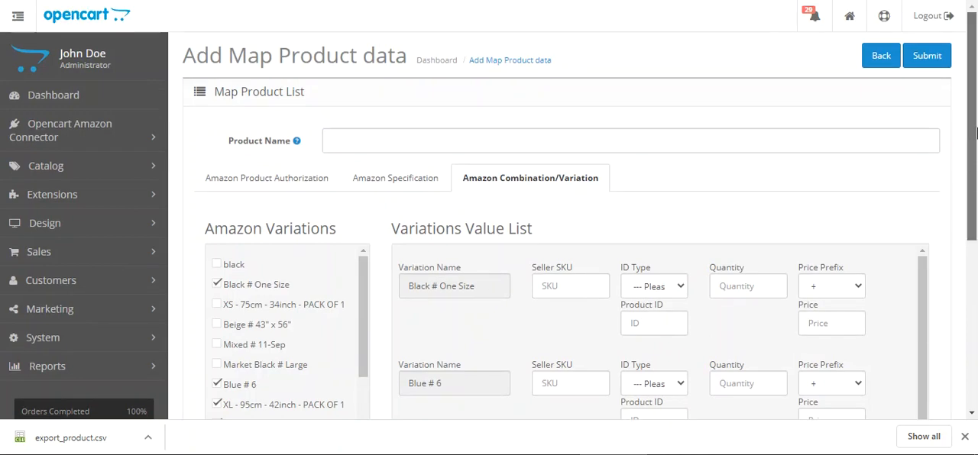
left_click(875, 64)
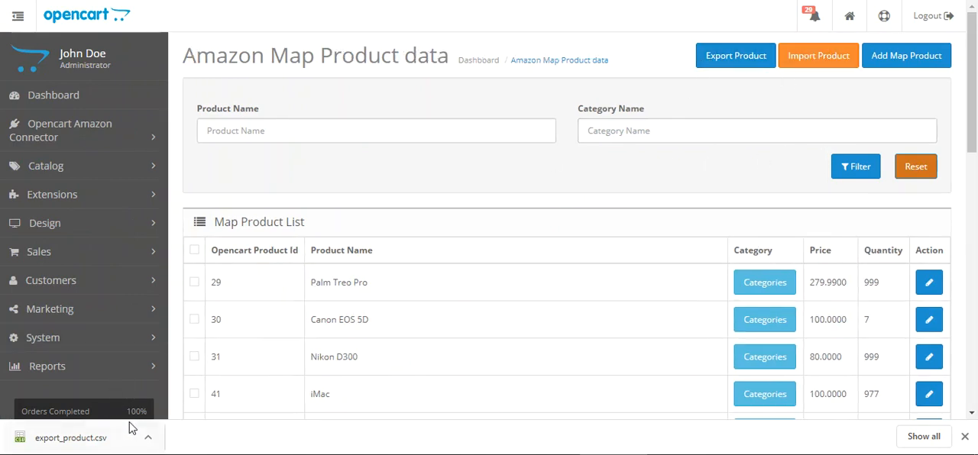
Export the map product data to CSV again, and view the categories of Palm Treo Pro and Canon EOS 5D
left_click(743, 62)
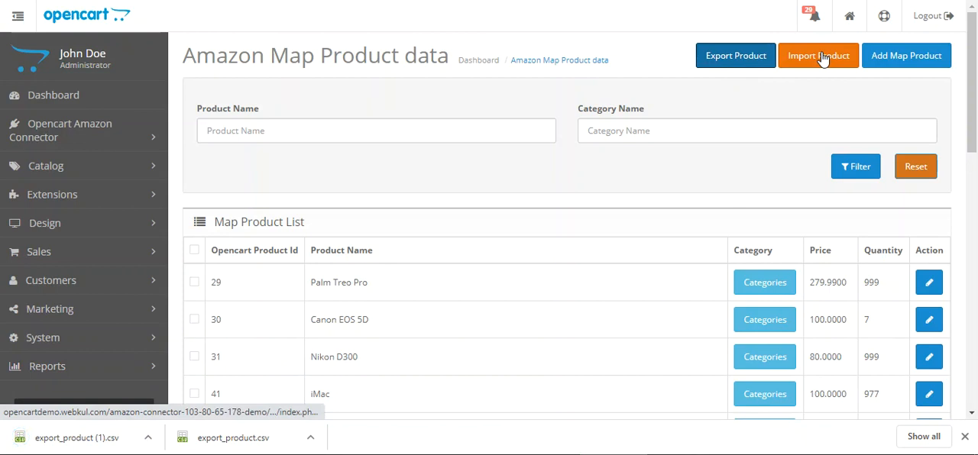
left_click(511, 180)
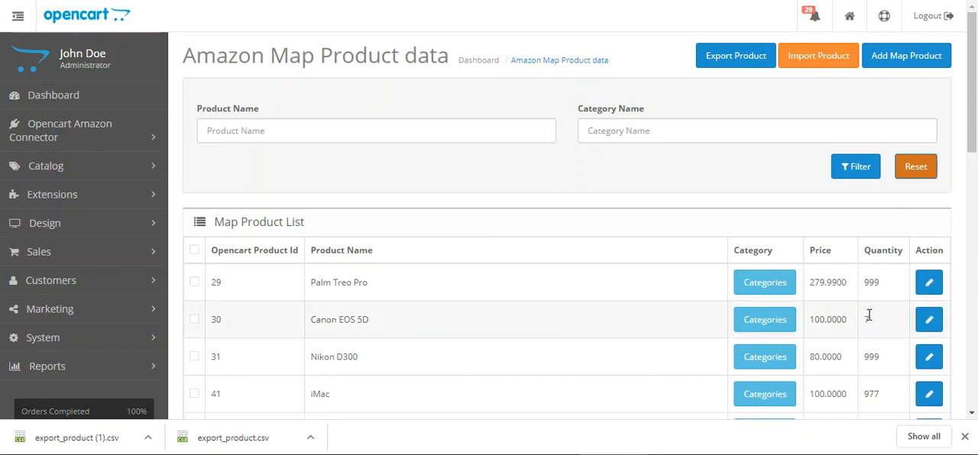
left_click(769, 290)
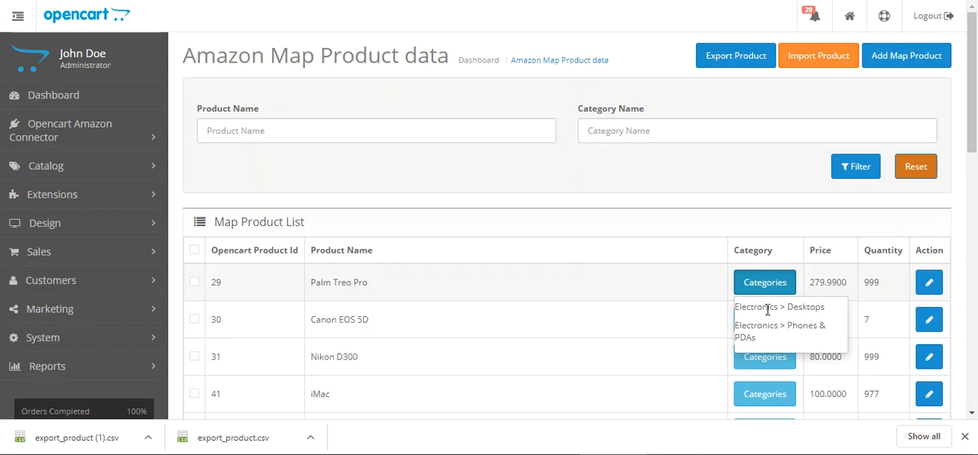
left_click_drag(758, 310, 809, 312)
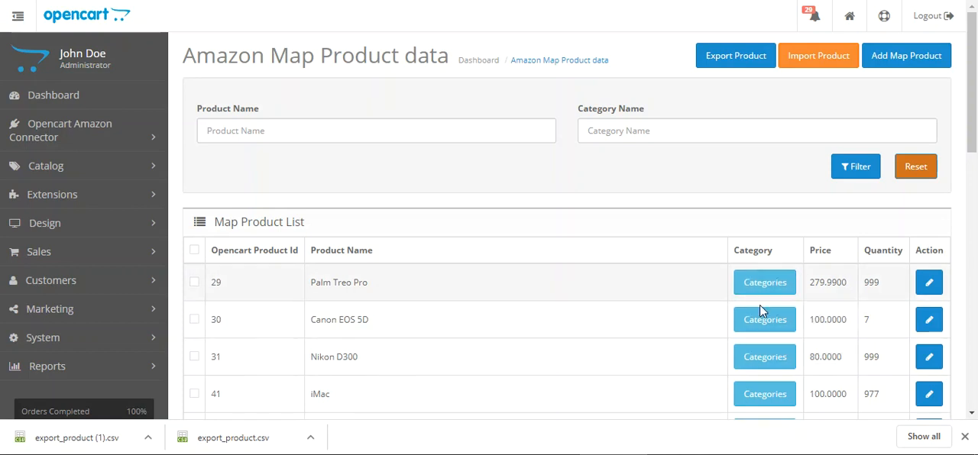
left_click(763, 327)
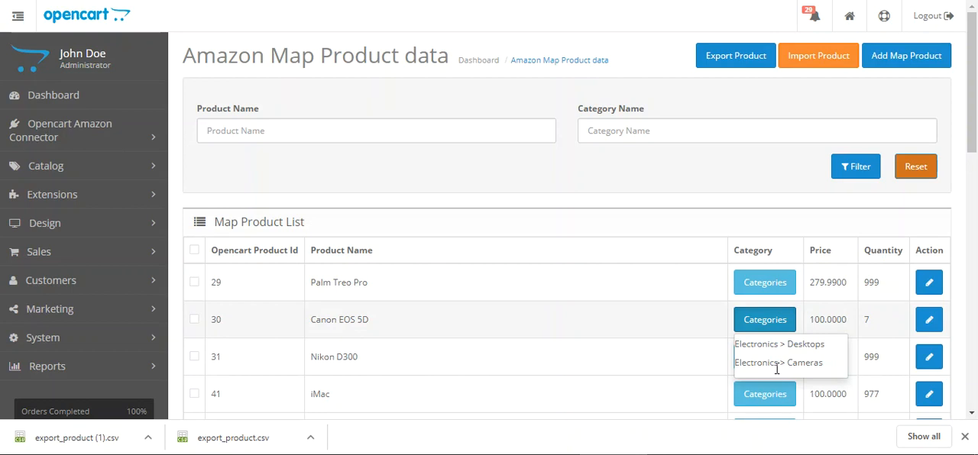
Switch to the Webkul user guide, close the downloads bar, and read the section on updating and deleting exported products
left_click(766, 186)
left_click(932, 292)
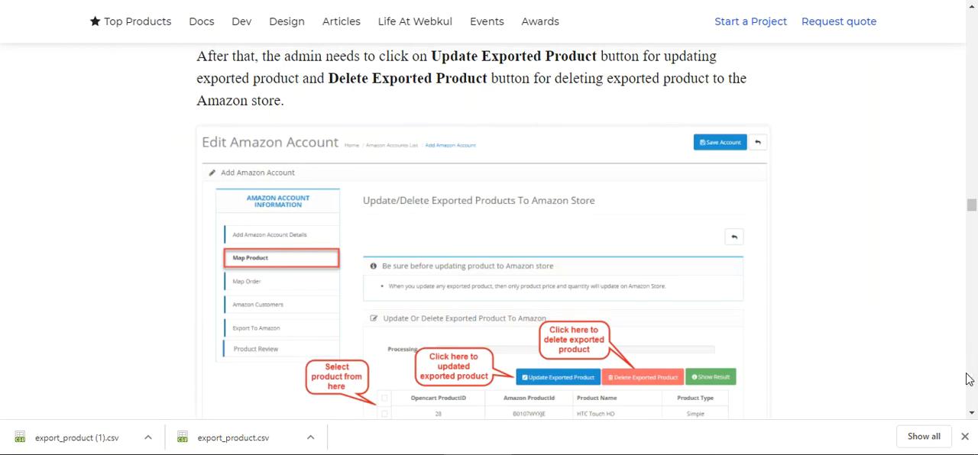
left_click(965, 436)
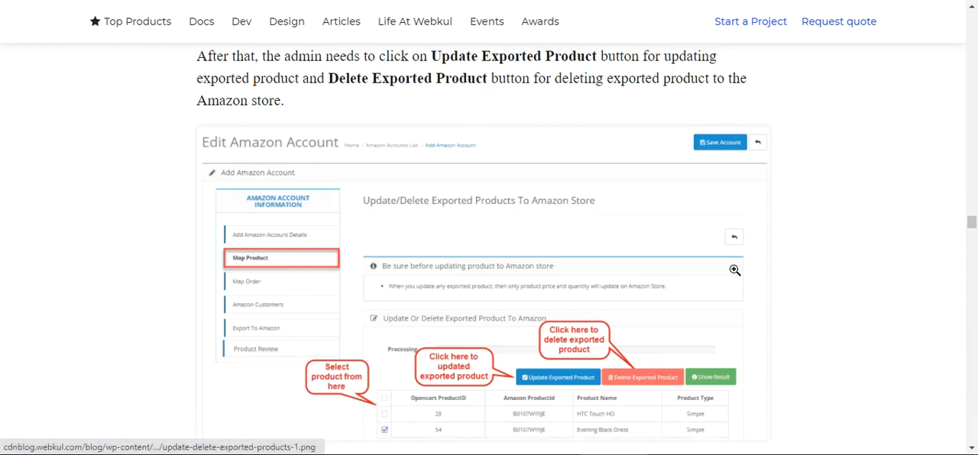
scroll(842, 206, "down", 2)
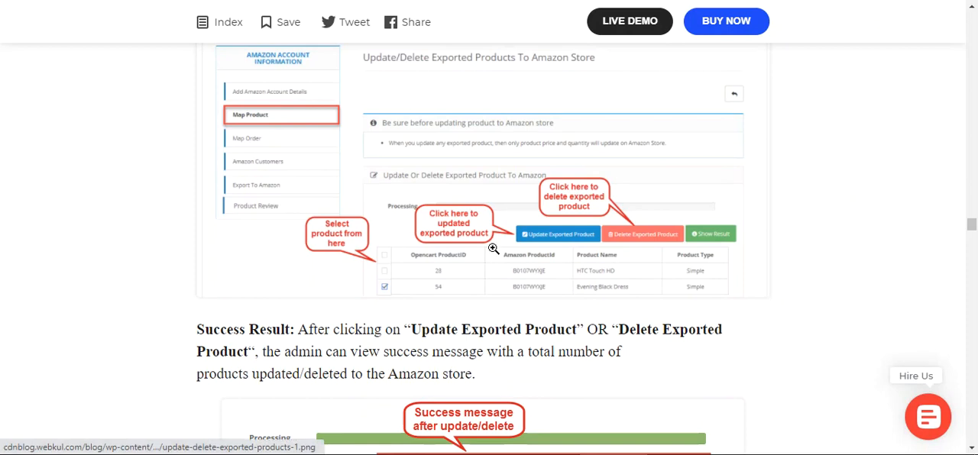
scroll(586, 289, "down", 3)
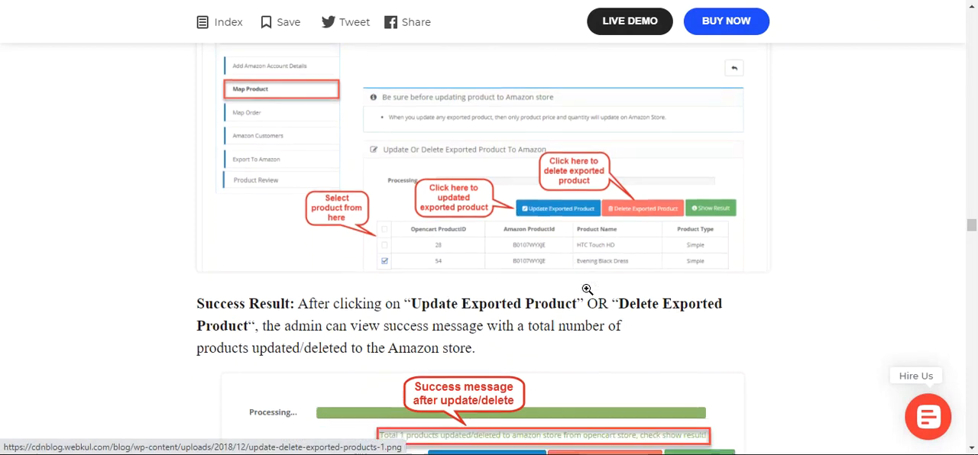
scroll(586, 289, "down", 1)
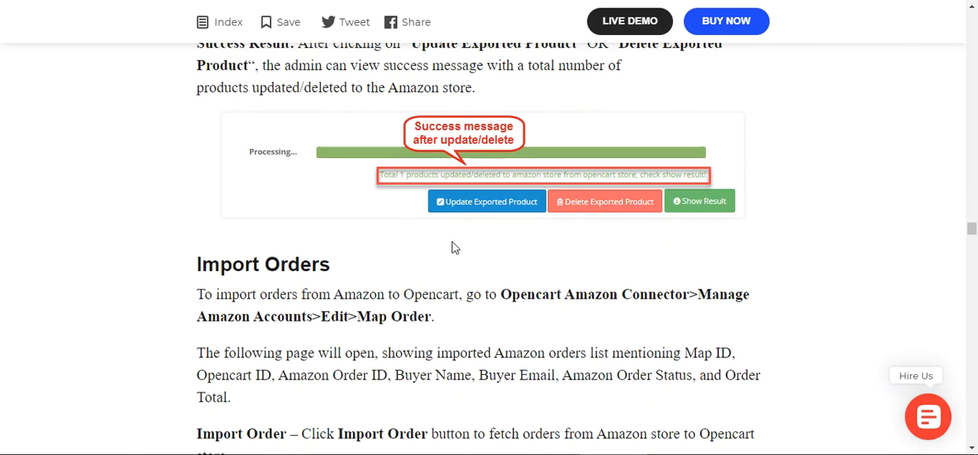
Read the Import Orders section on importing, deleting and filtering mapped orders, and on generating a report ID before syncing
scroll(455, 248, "down", 5)
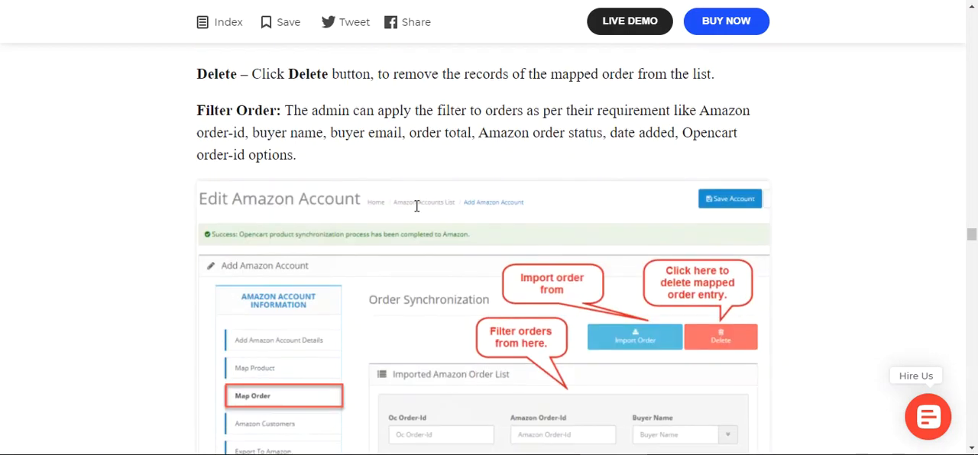
scroll(417, 206, "down", 2)
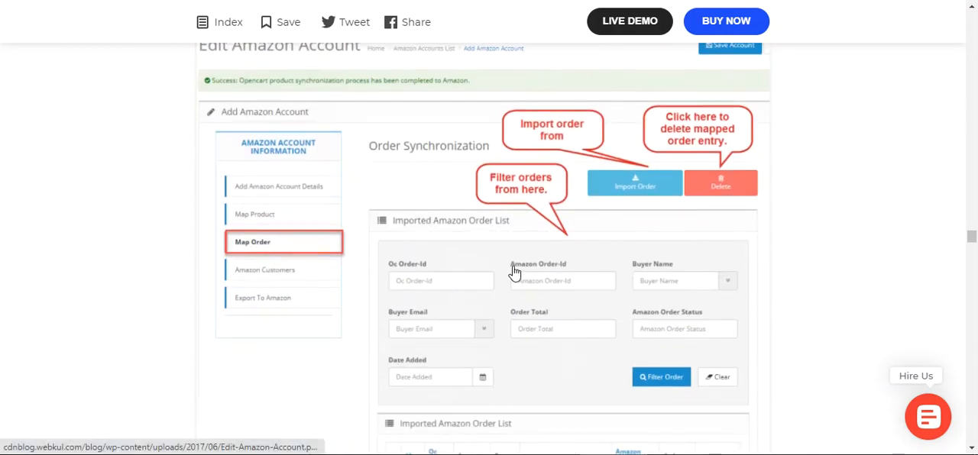
scroll(514, 273, "down", 3)
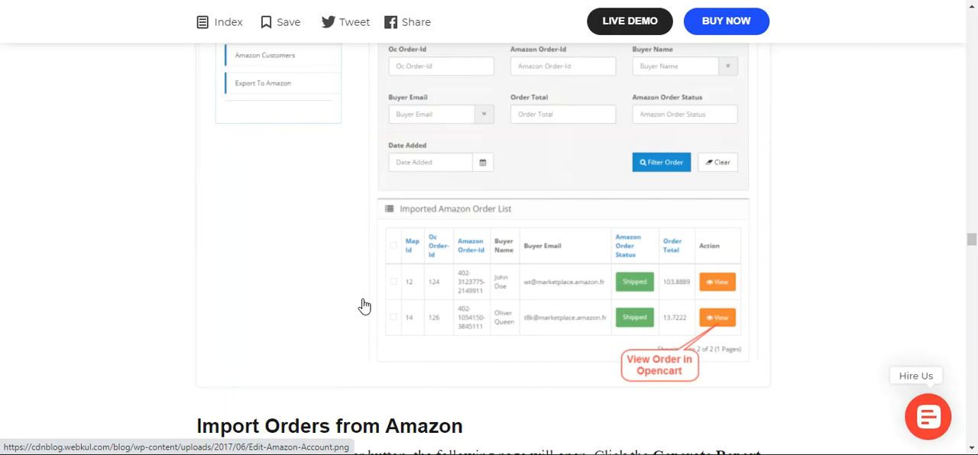
scroll(364, 306, "up", 8)
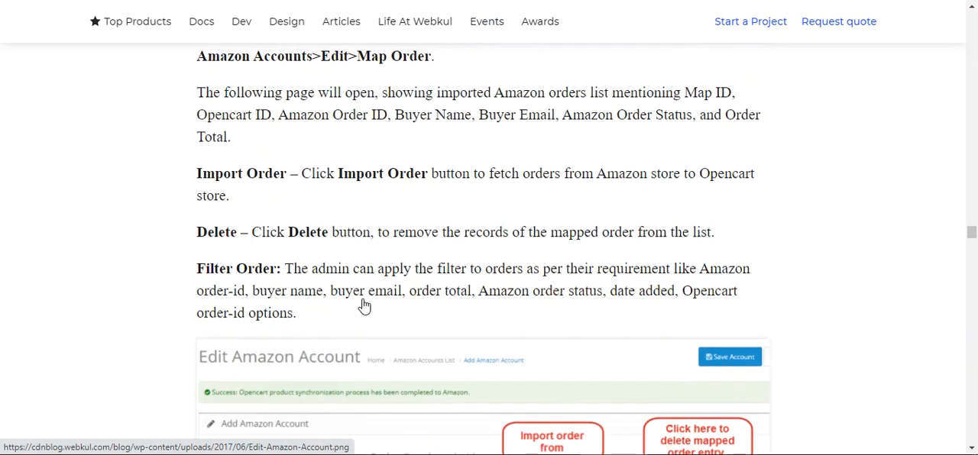
scroll(364, 307, "down", 5)
scroll(363, 307, "down", 6)
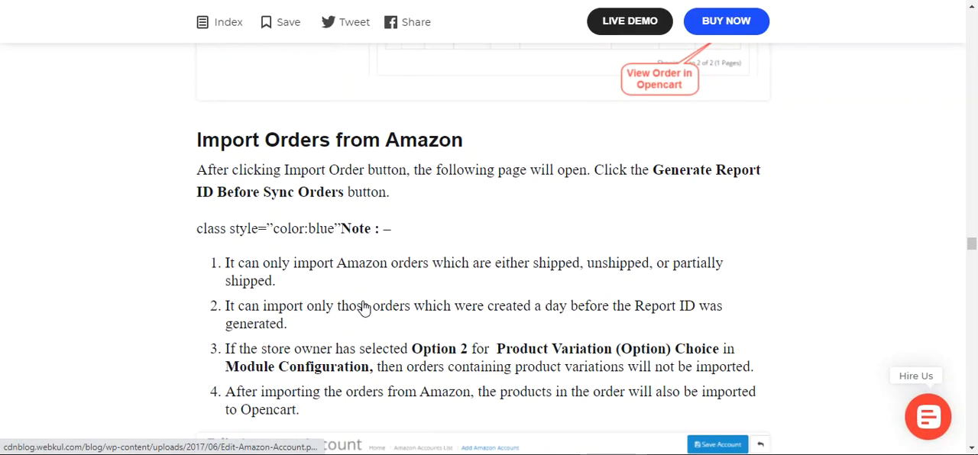
scroll(364, 301, "down", 2)
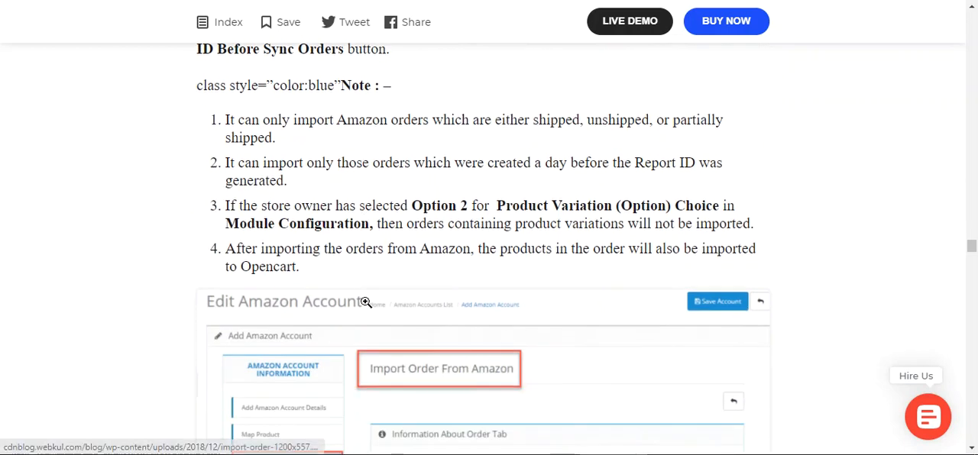
scroll(366, 302, "down", 4)
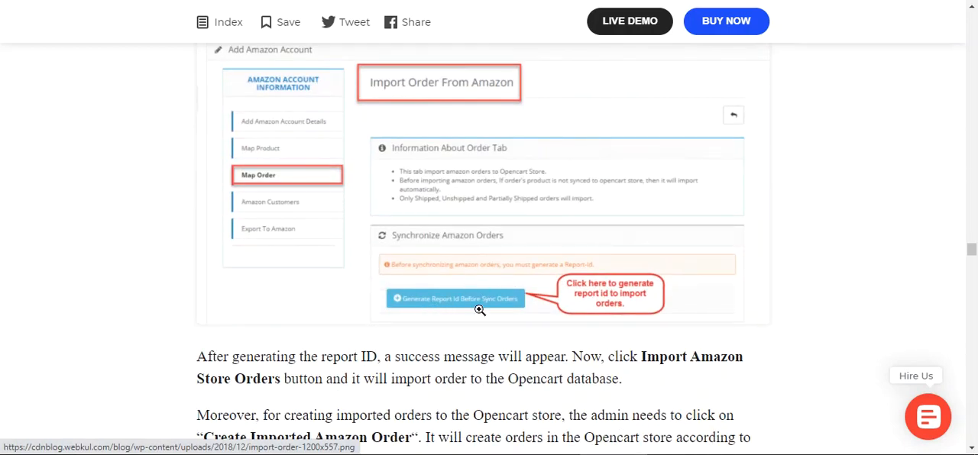
scroll(464, 305, "down", 5)
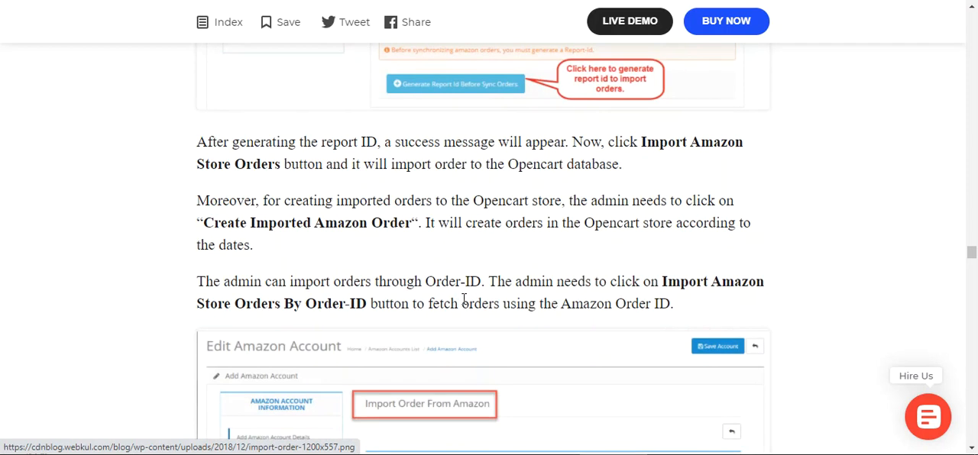
Examine how the guide imports Amazon orders by date range, creates imported orders in Opencart, and syncs a single order by Order ID
scroll(444, 276, "down", 2)
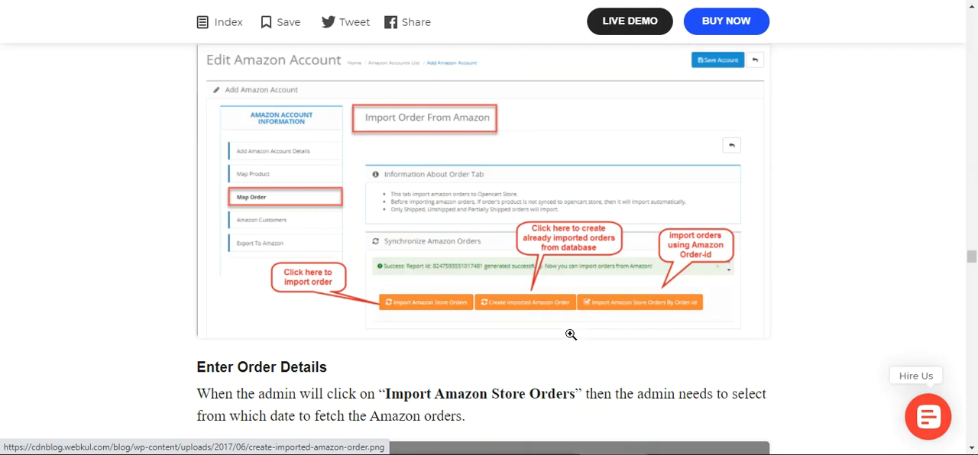
scroll(570, 335, "down", 3)
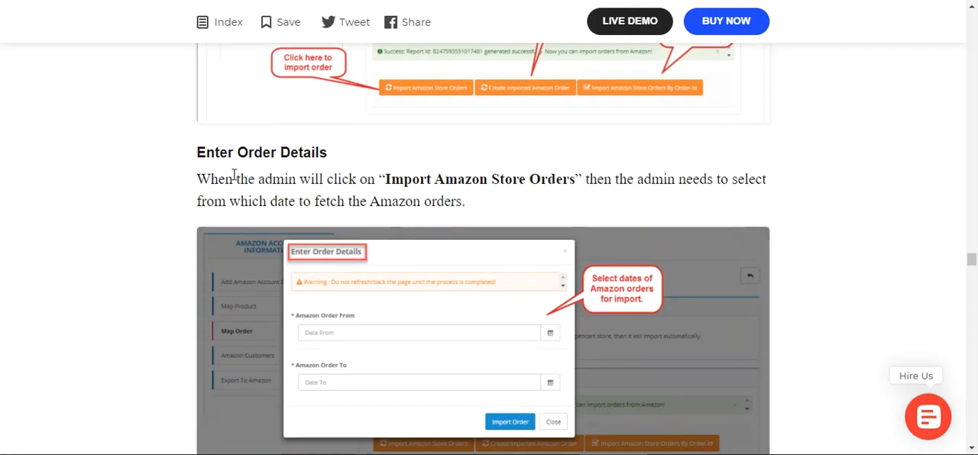
left_click_drag(220, 159, 306, 158)
scroll(351, 188, "down", 2)
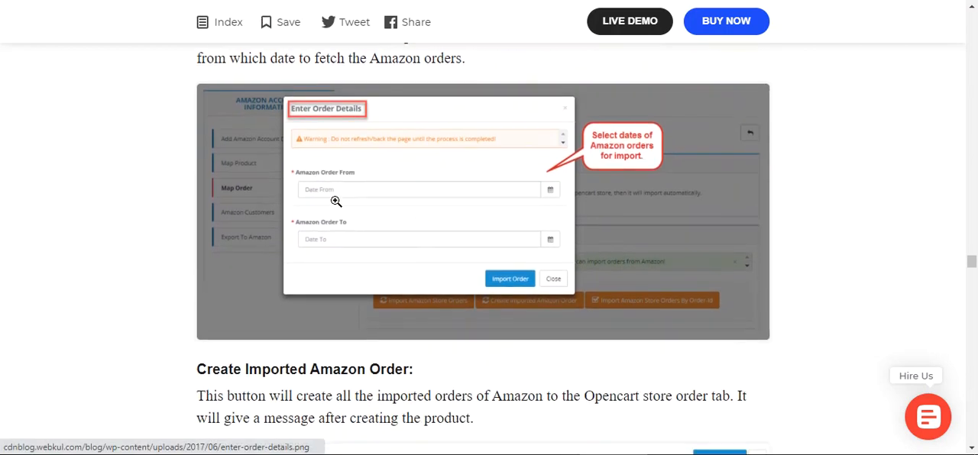
scroll(443, 254, "down", 2)
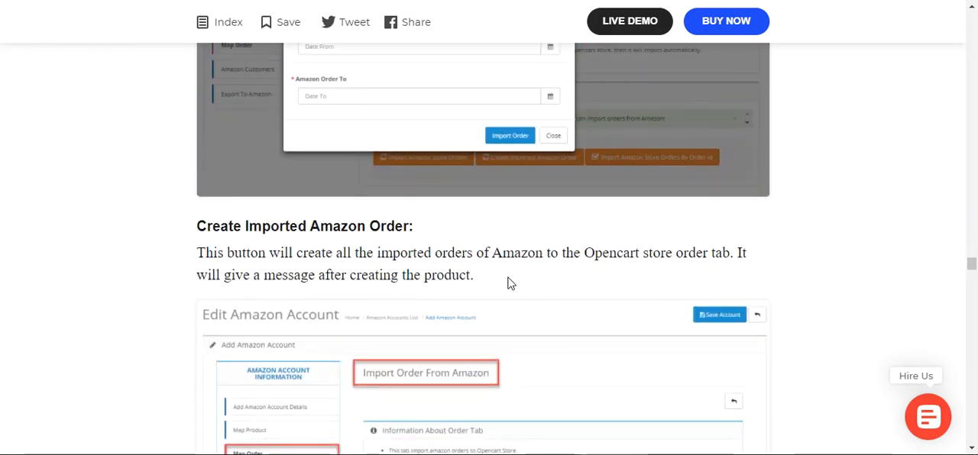
scroll(508, 279, "down", 3)
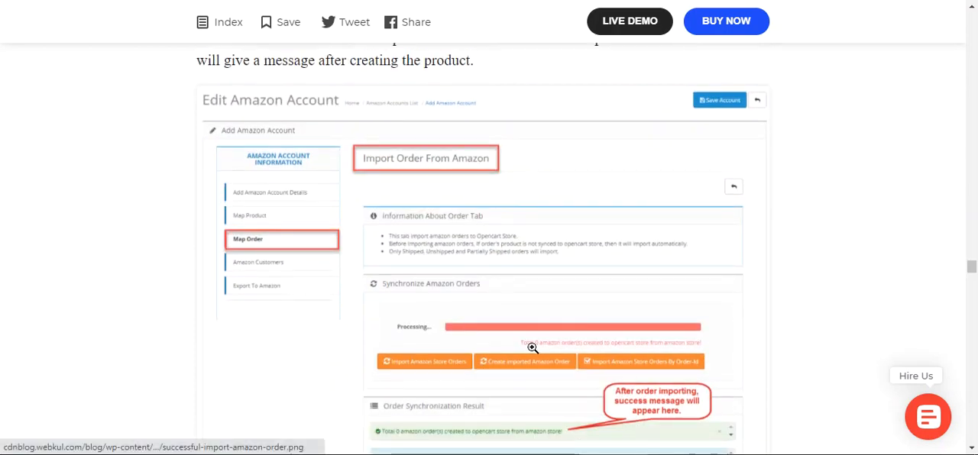
scroll(533, 348, "down", 2)
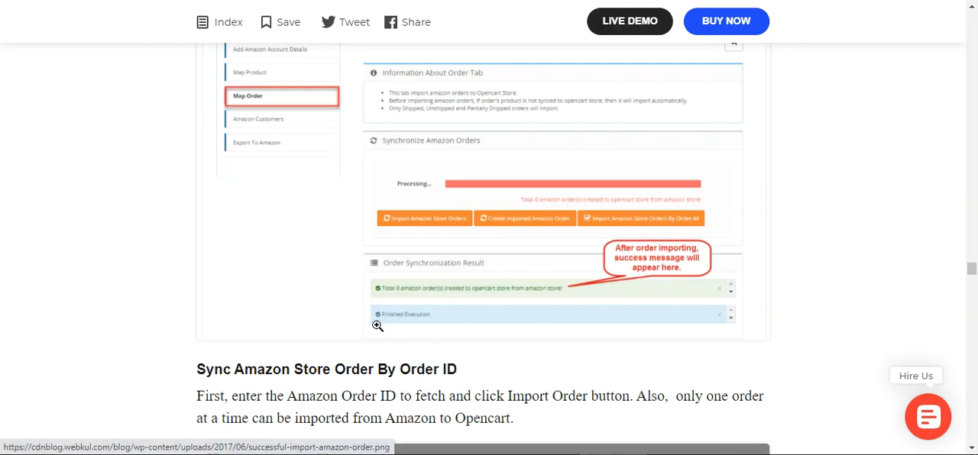
scroll(432, 323, "up", 3)
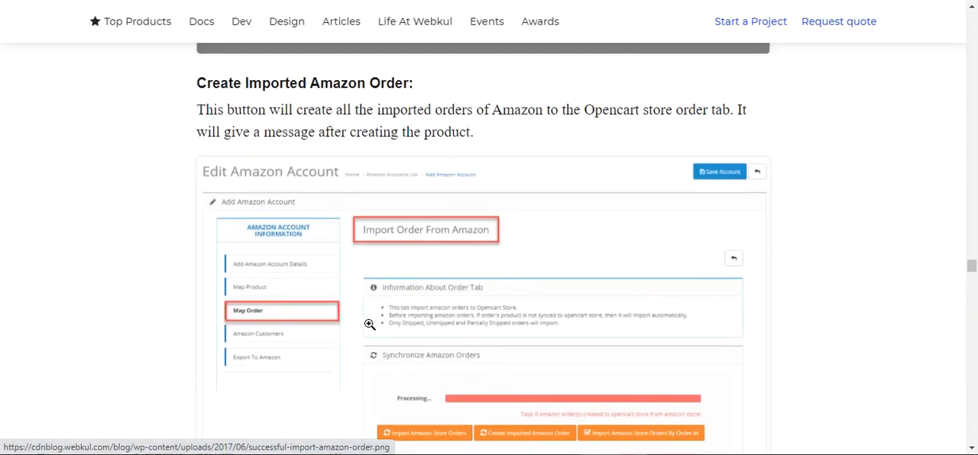
scroll(369, 325, "down", 5)
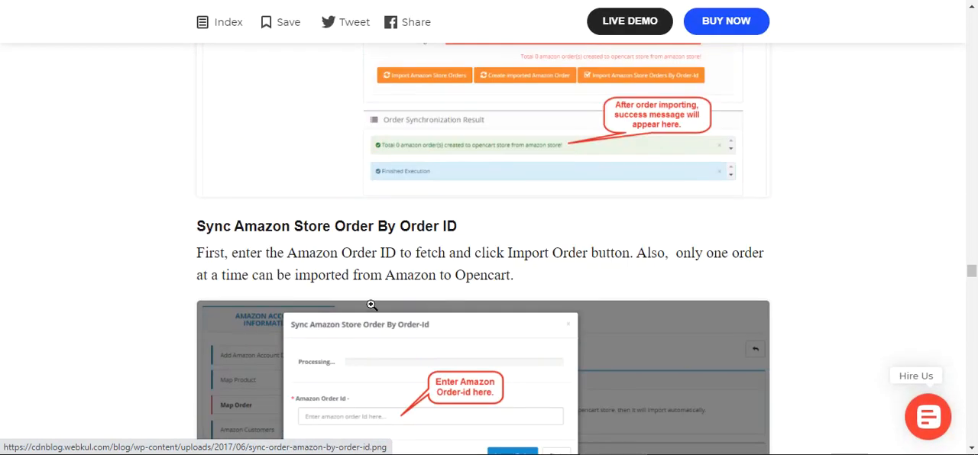
scroll(372, 305, "down", 3)
scroll(373, 308, "up", 1)
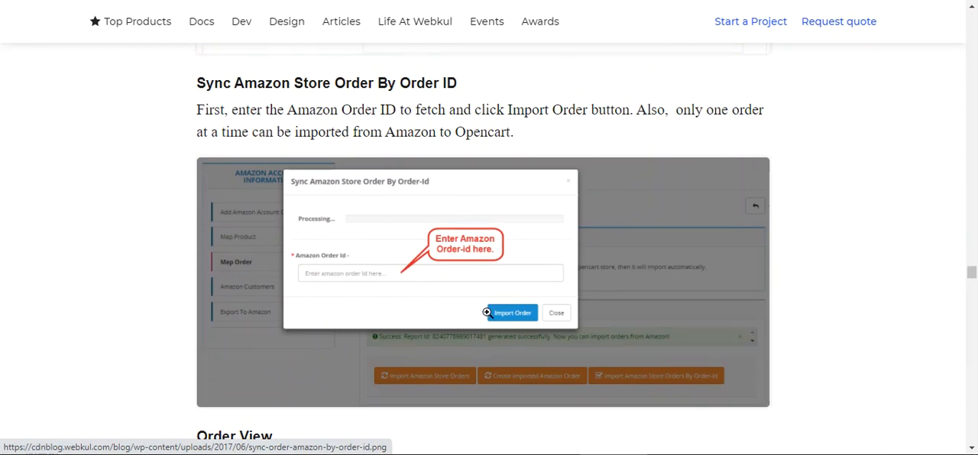
Examine the guide's sample imported order and the Amazon Customers section, including the customer's general and address details
scroll(487, 313, "down", 2)
scroll(299, 324, "down", 1)
scroll(356, 274, "down", 3)
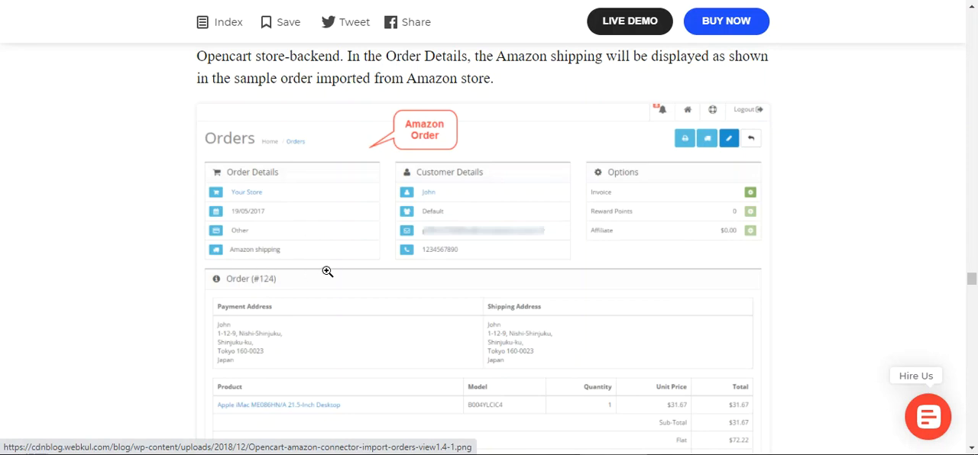
scroll(335, 272, "down", 10)
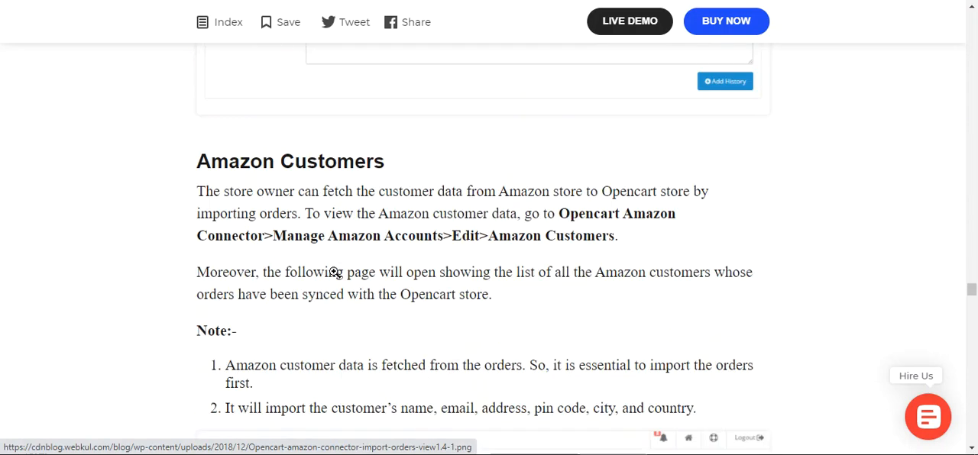
scroll(335, 272, "down", 5)
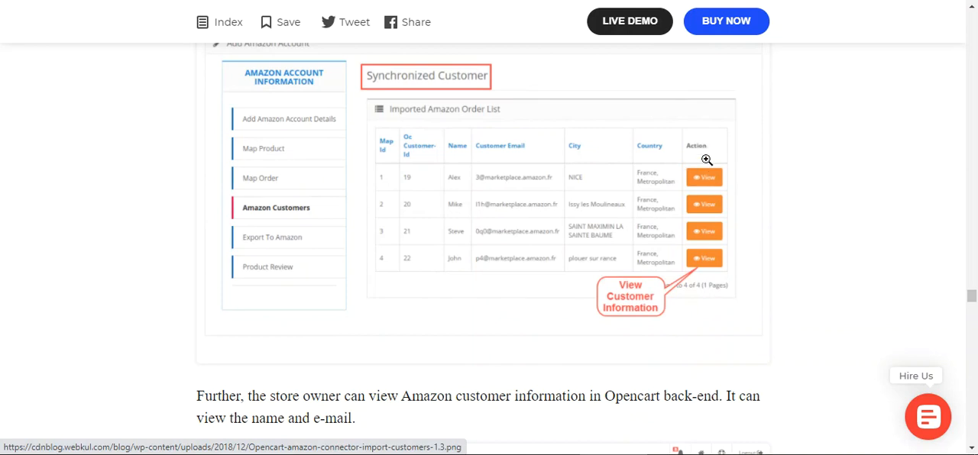
scroll(392, 317, "down", 5)
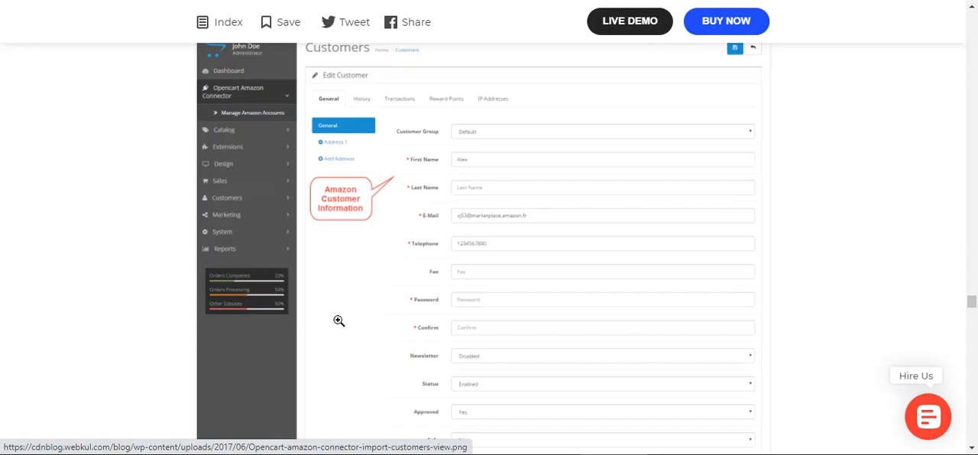
scroll(338, 313, "up", 2)
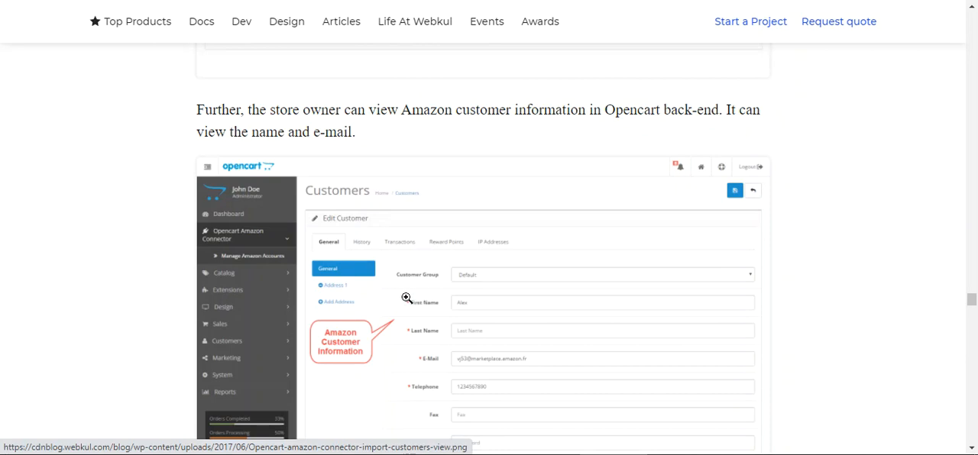
scroll(465, 319, "down", 1)
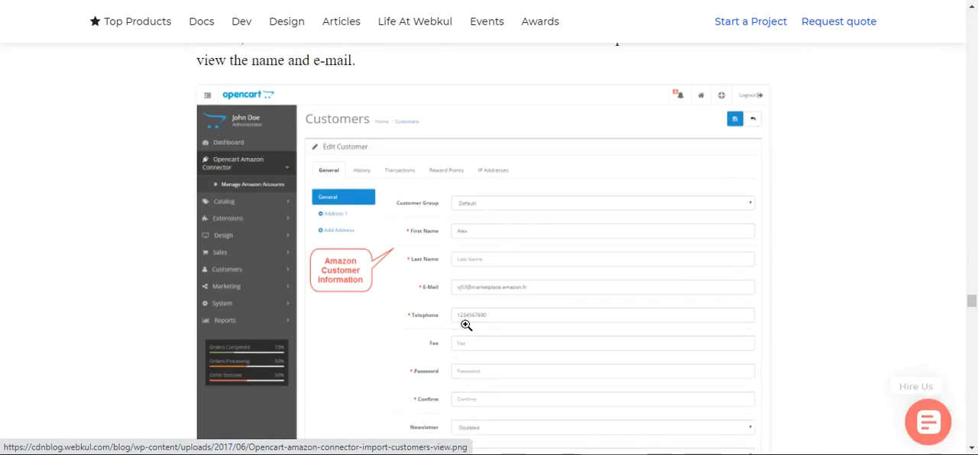
scroll(469, 371, "down", 3)
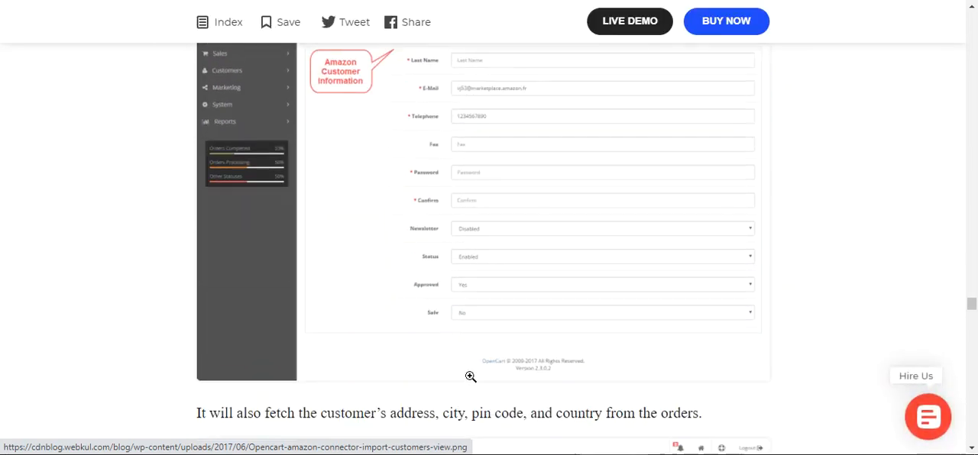
scroll(470, 247, "up", 2)
scroll(479, 202, "down", 1)
scroll(479, 202, "down", 8)
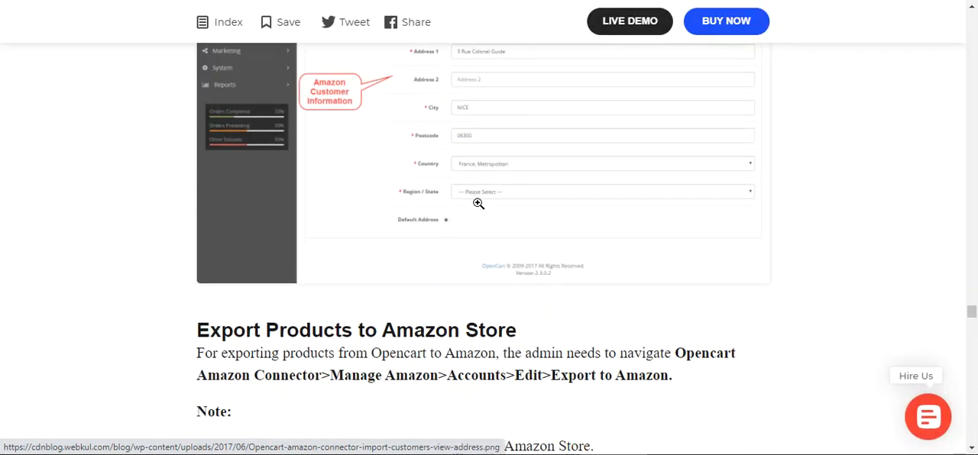
Read the Export Products to Amazon Store section, including its notes, the product export page and the Show Result pop-up
scroll(456, 281, "down", 2)
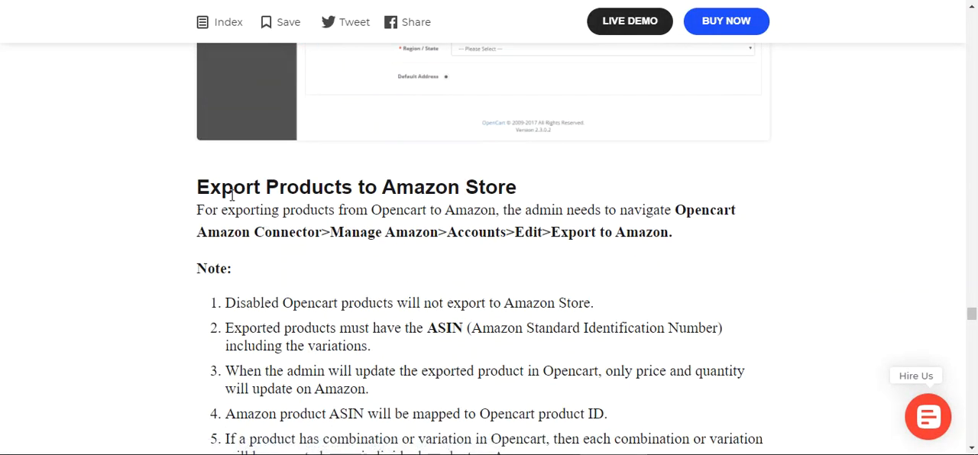
left_click_drag(231, 194, 429, 192)
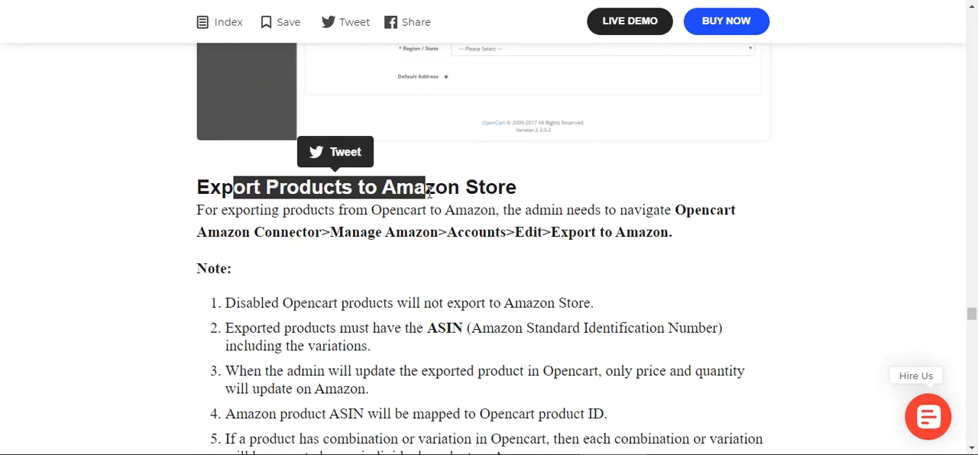
scroll(372, 259, "down", 5)
scroll(652, 123, "down", 5)
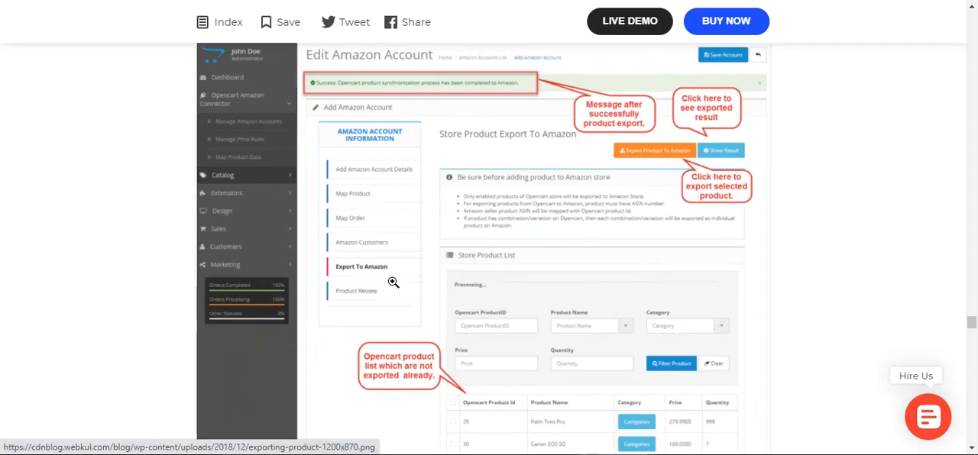
scroll(393, 283, "down", 2)
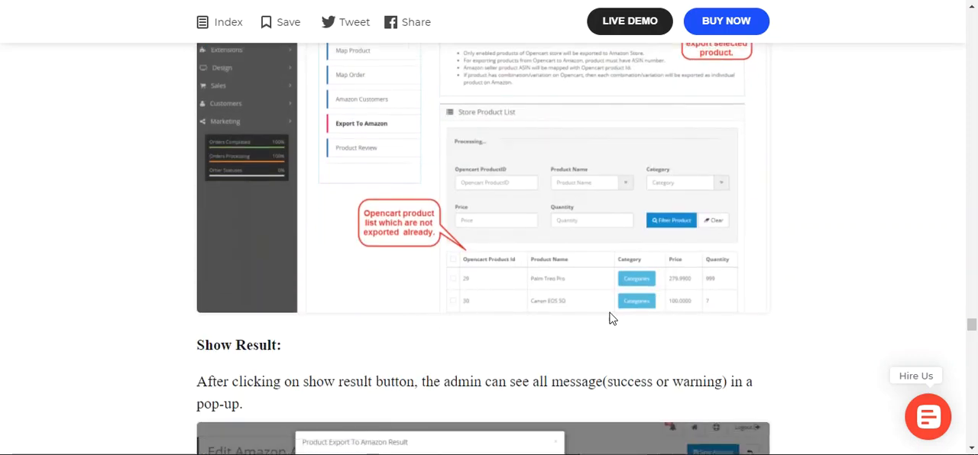
scroll(413, 338, "down", 1)
scroll(407, 340, "down", 4)
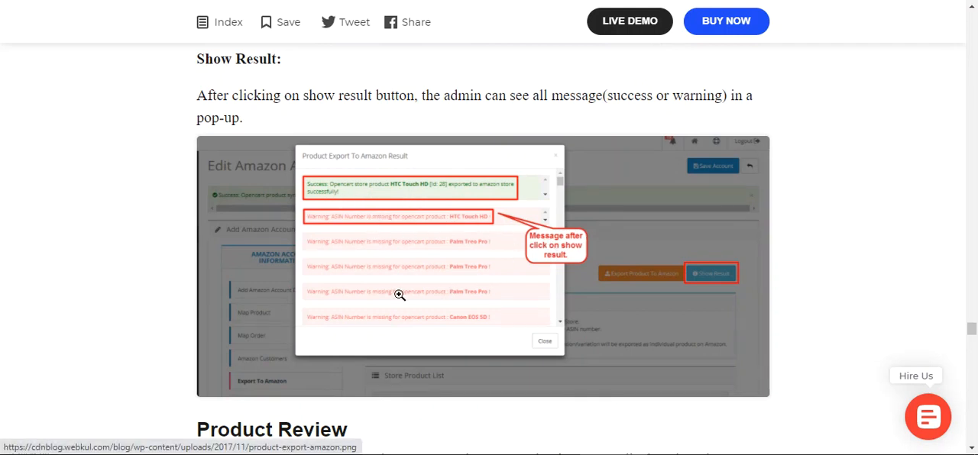
Read the Product Review section on checking the Feed Status of exported products and the Check Feed-Status pop-up
scroll(402, 296, "down", 4)
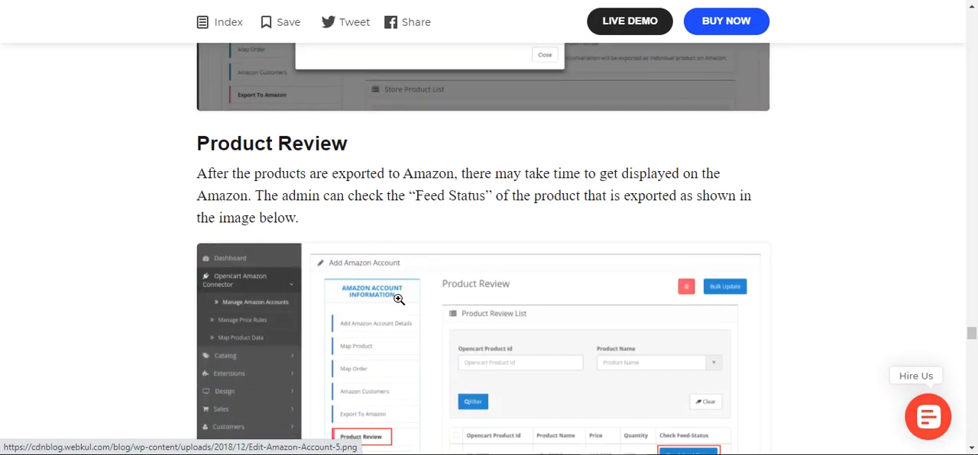
scroll(435, 324, "down", 3)
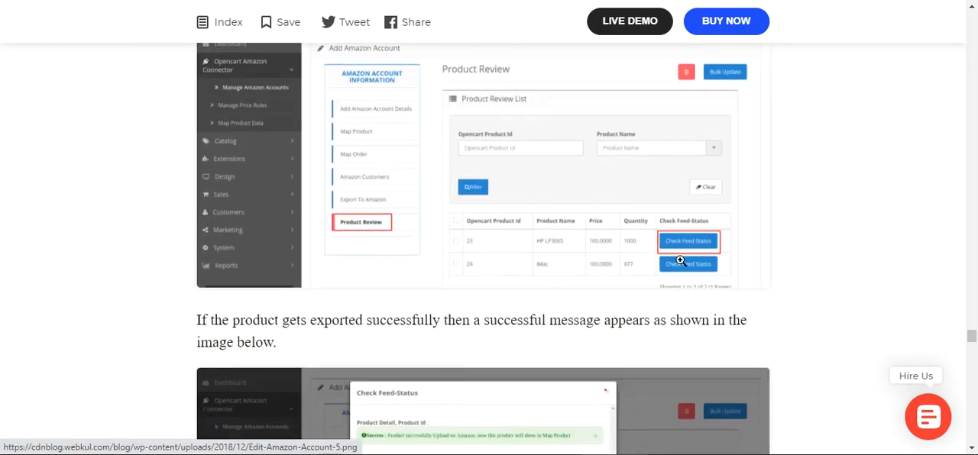
scroll(497, 301, "down", 3)
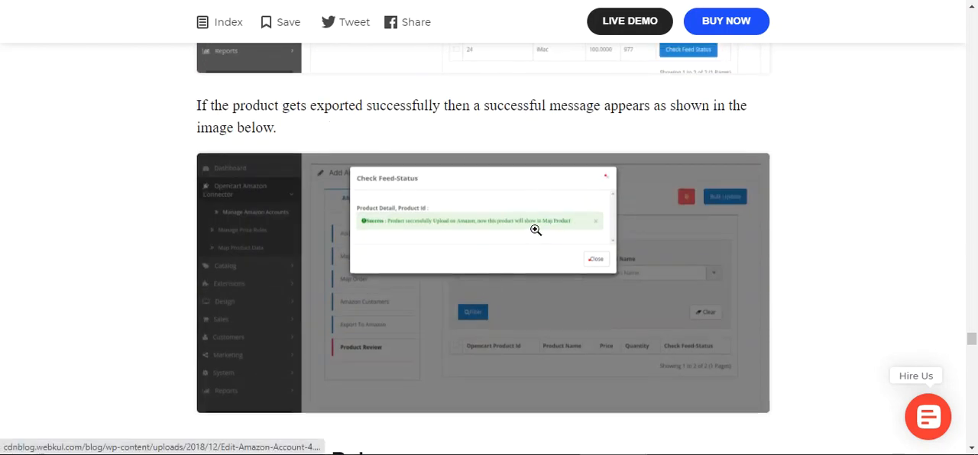
scroll(512, 233, "down", 2)
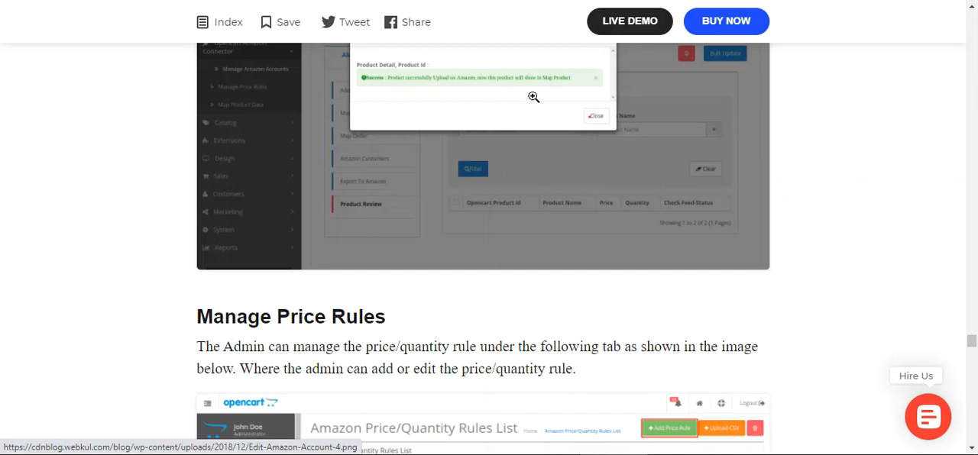
Read the Manage Price Rules section, including the price/quantity rule fields and adding rules with a CSV file
scroll(507, 277, "down", 4)
scroll(507, 277, "down", 8)
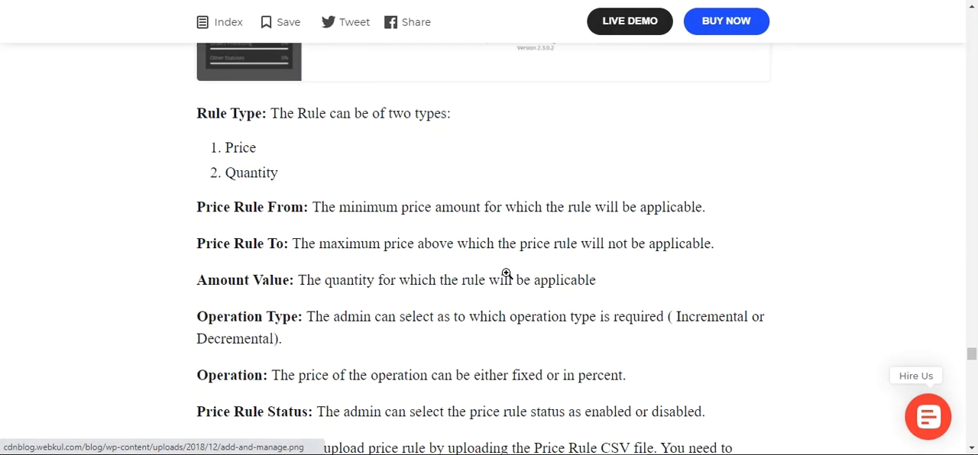
scroll(507, 273, "down", 10)
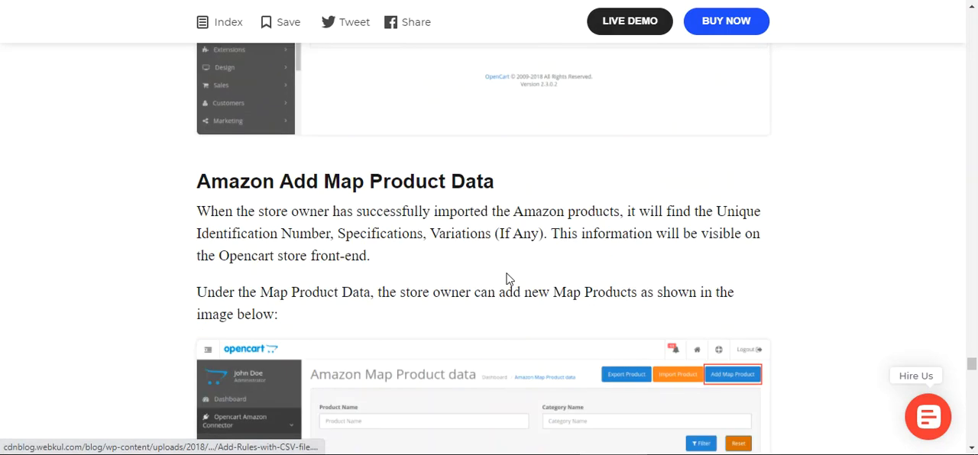
scroll(474, 223, "up", 4)
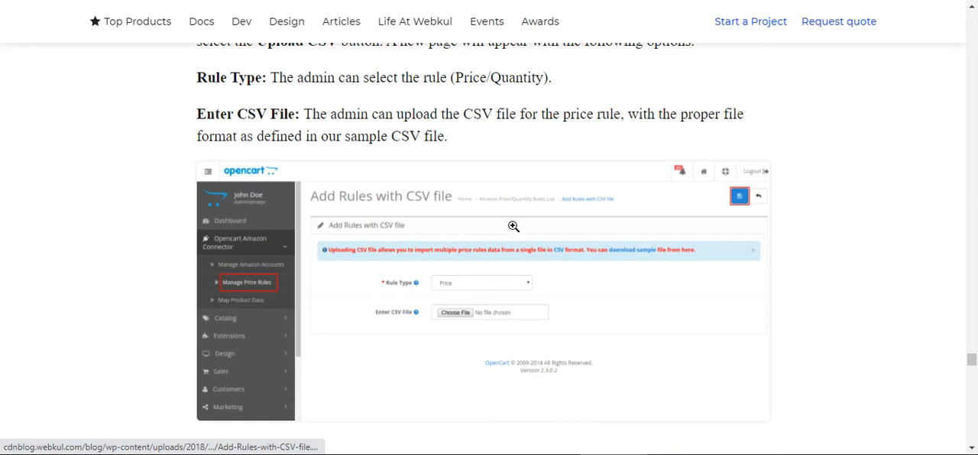
Examine the Amazon Add Map Product Data section and the Amazon Product Authorization section of the guide
scroll(489, 261, "down", 5)
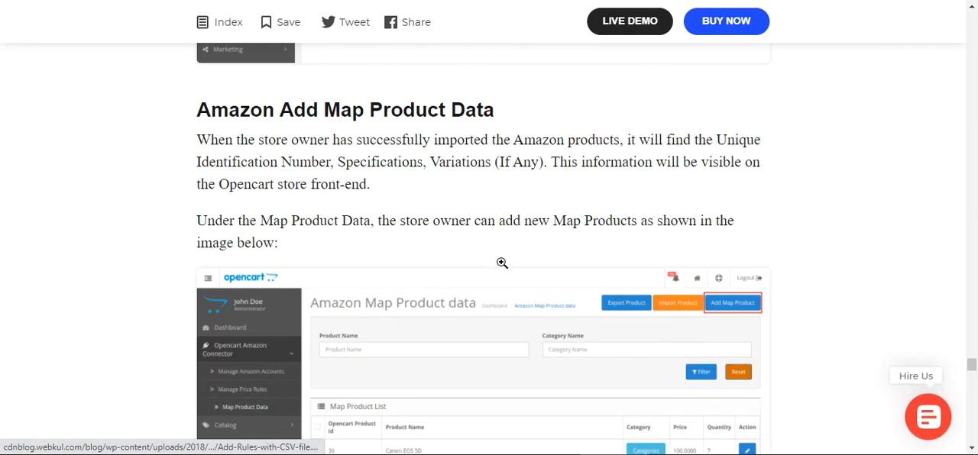
scroll(502, 263, "down", 5)
scroll(504, 266, "up", 2)
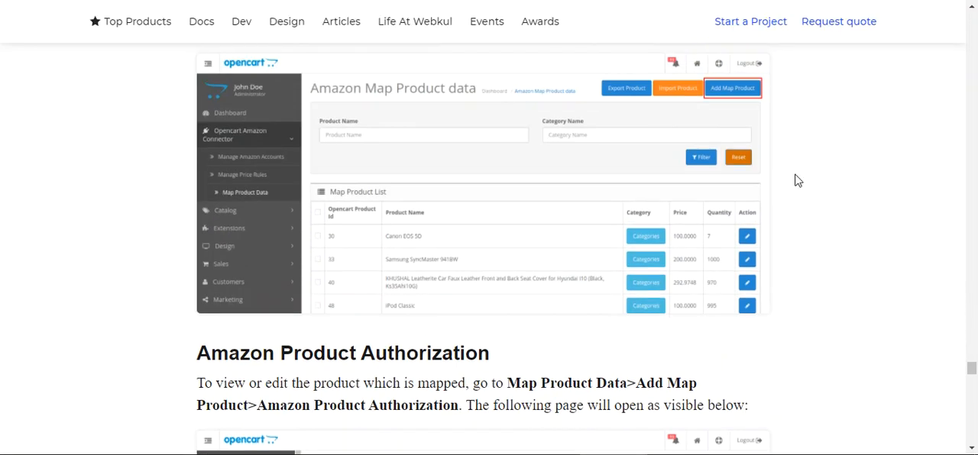
scroll(489, 229, "down", 10)
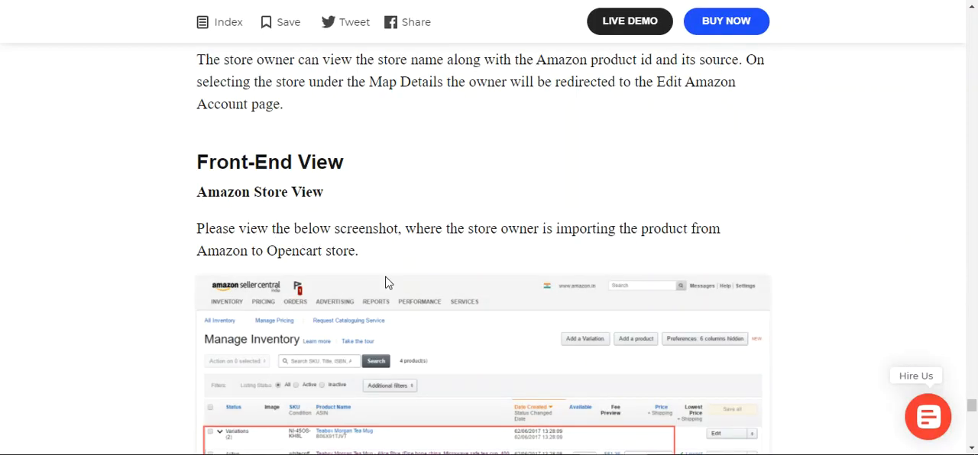
Examine the Front-End View section, comparing the Amazon store inventory with the imported iPhone 6 Plus /6s Plus product and its variation in Opencart
scroll(517, 294, "down", 2)
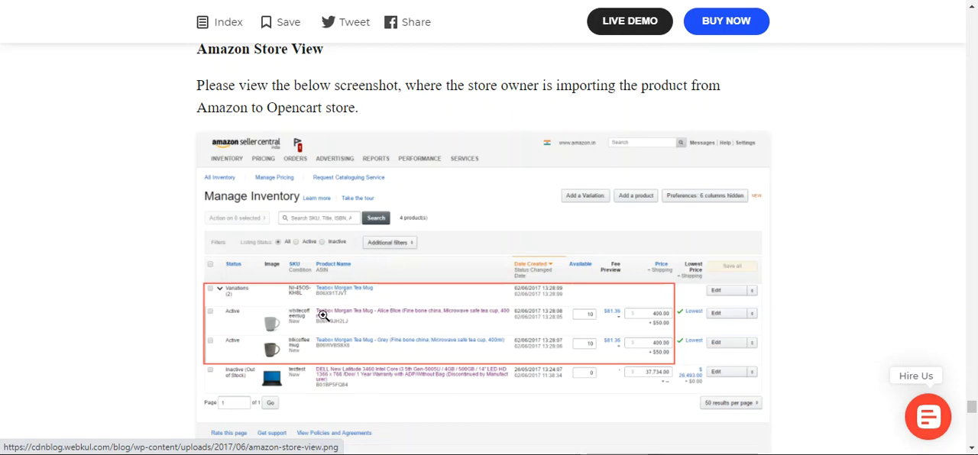
scroll(347, 327, "down", 5)
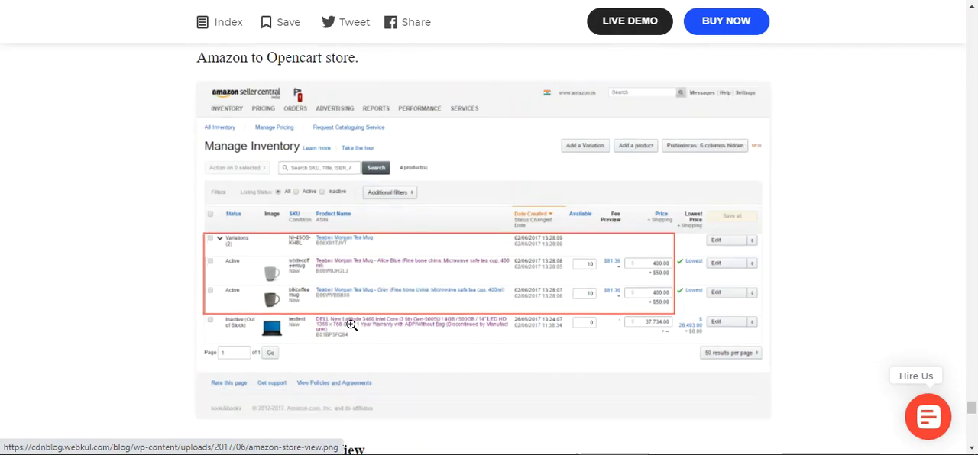
scroll(353, 323, "down", 3)
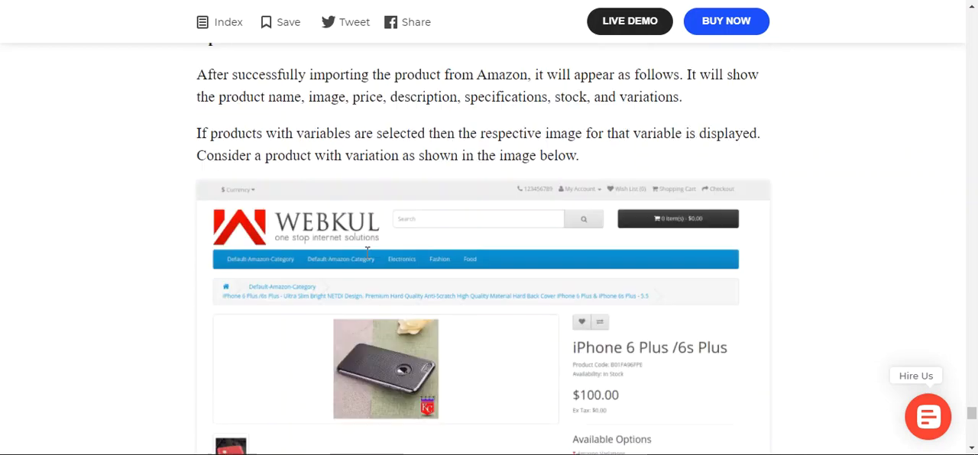
scroll(234, 291, "up", 3)
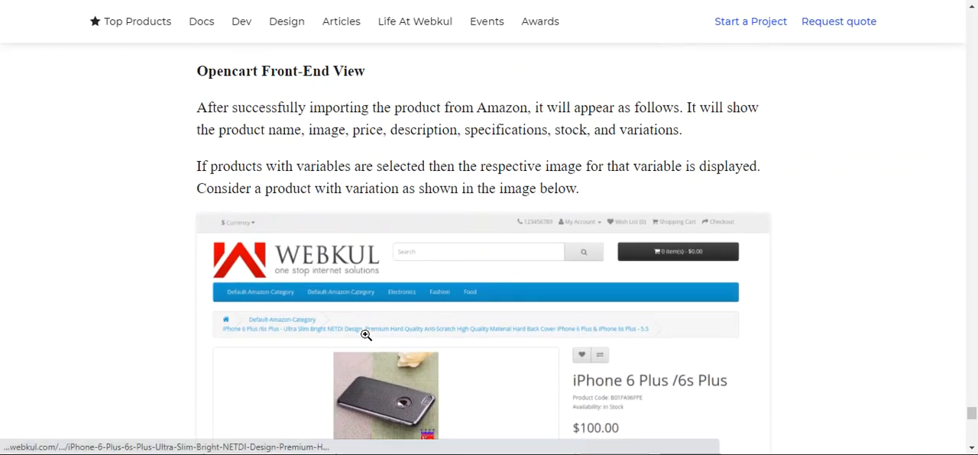
scroll(366, 334, "down", 2)
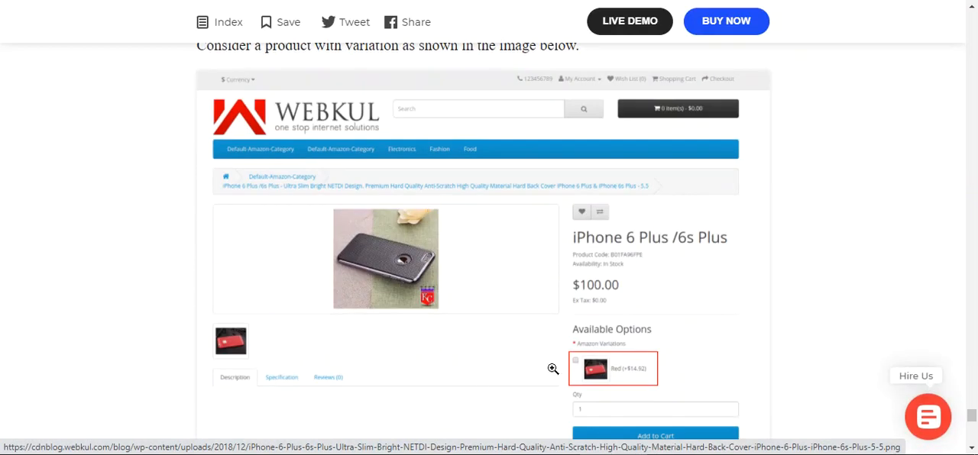
right_click(395, 256)
left_click(476, 51)
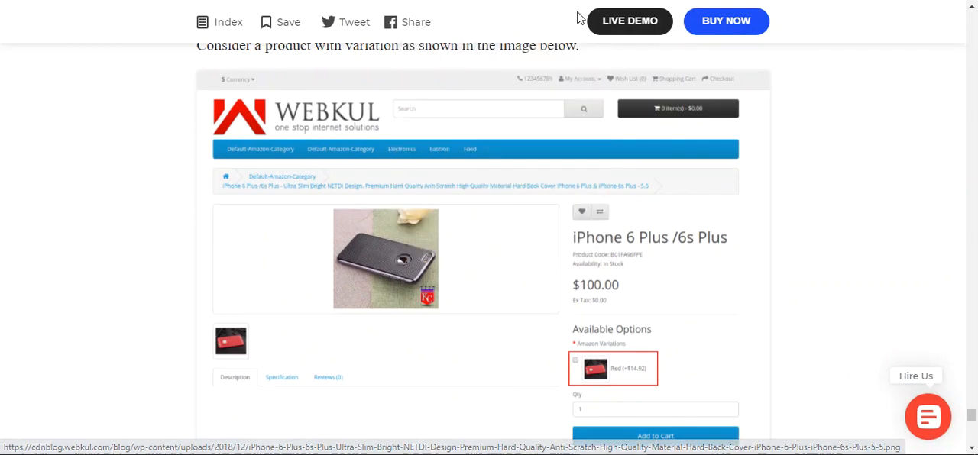